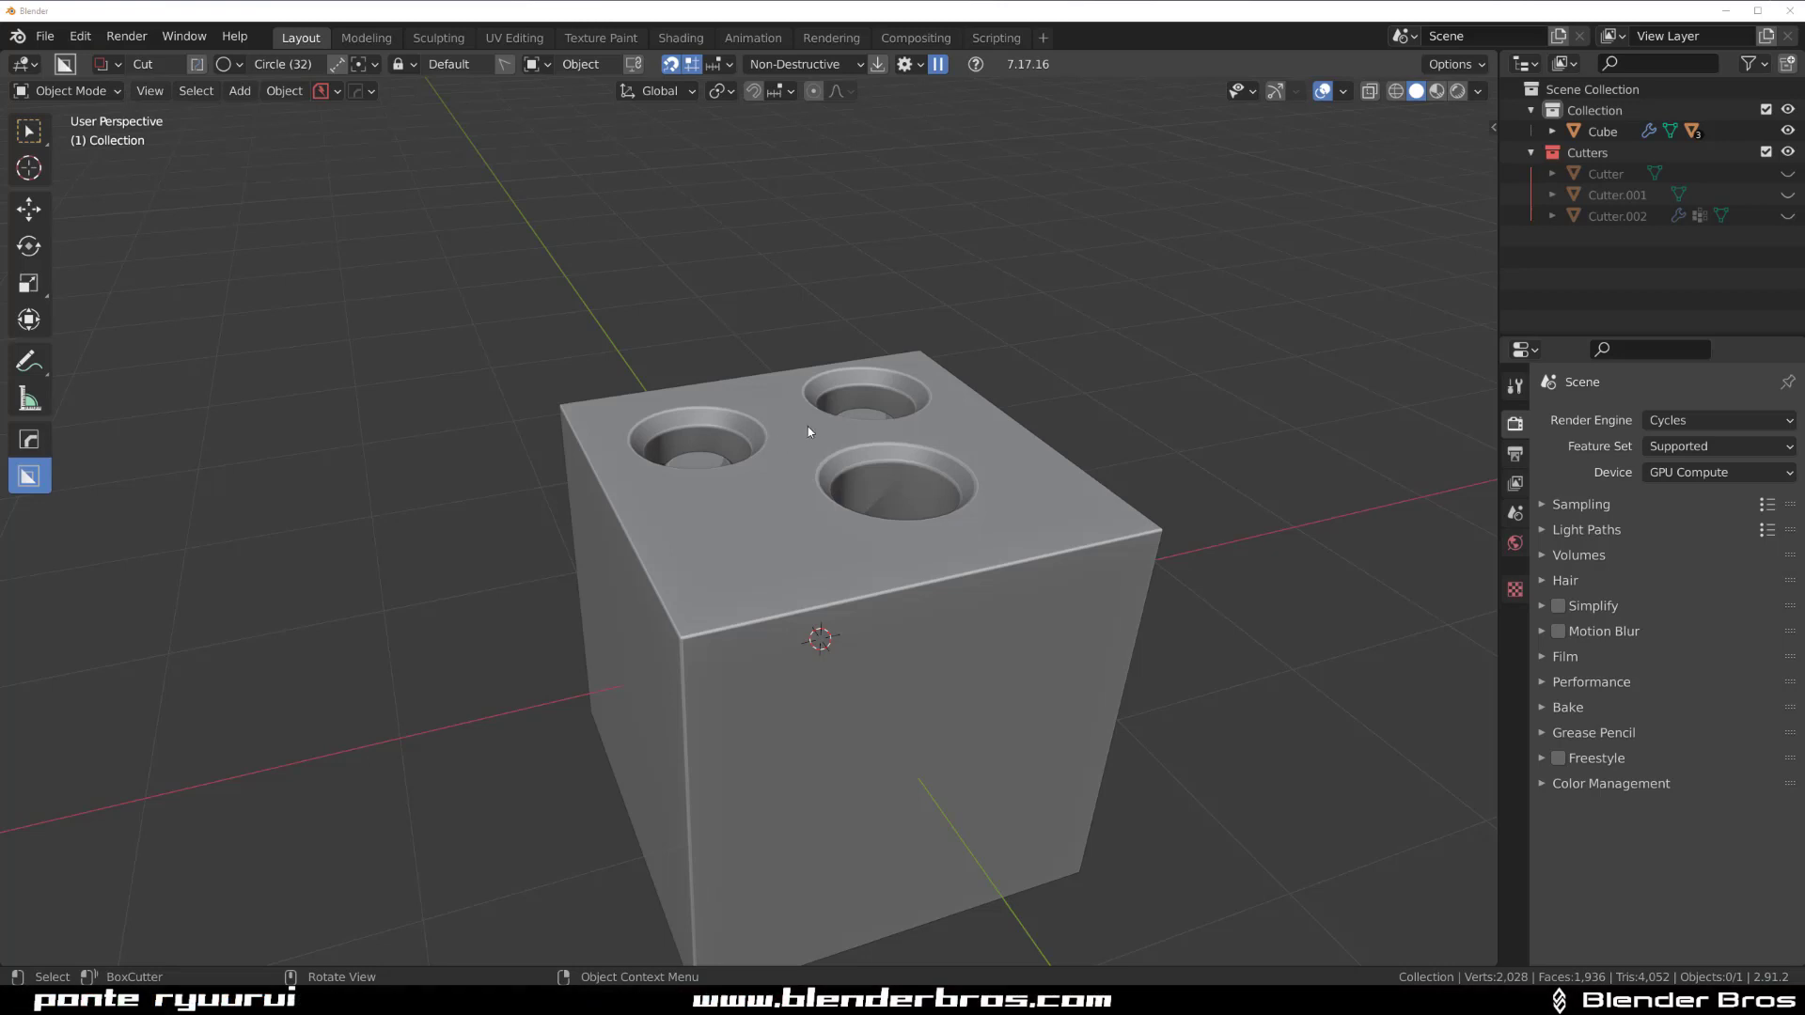
# - Examine the three bevelled circular recesses in the cube's top face from several angles
pyautogui.moveTo(881, 364); pyautogui.dragTo(762, 508, button='middle')
pyautogui.scroll(3, 766, 498)
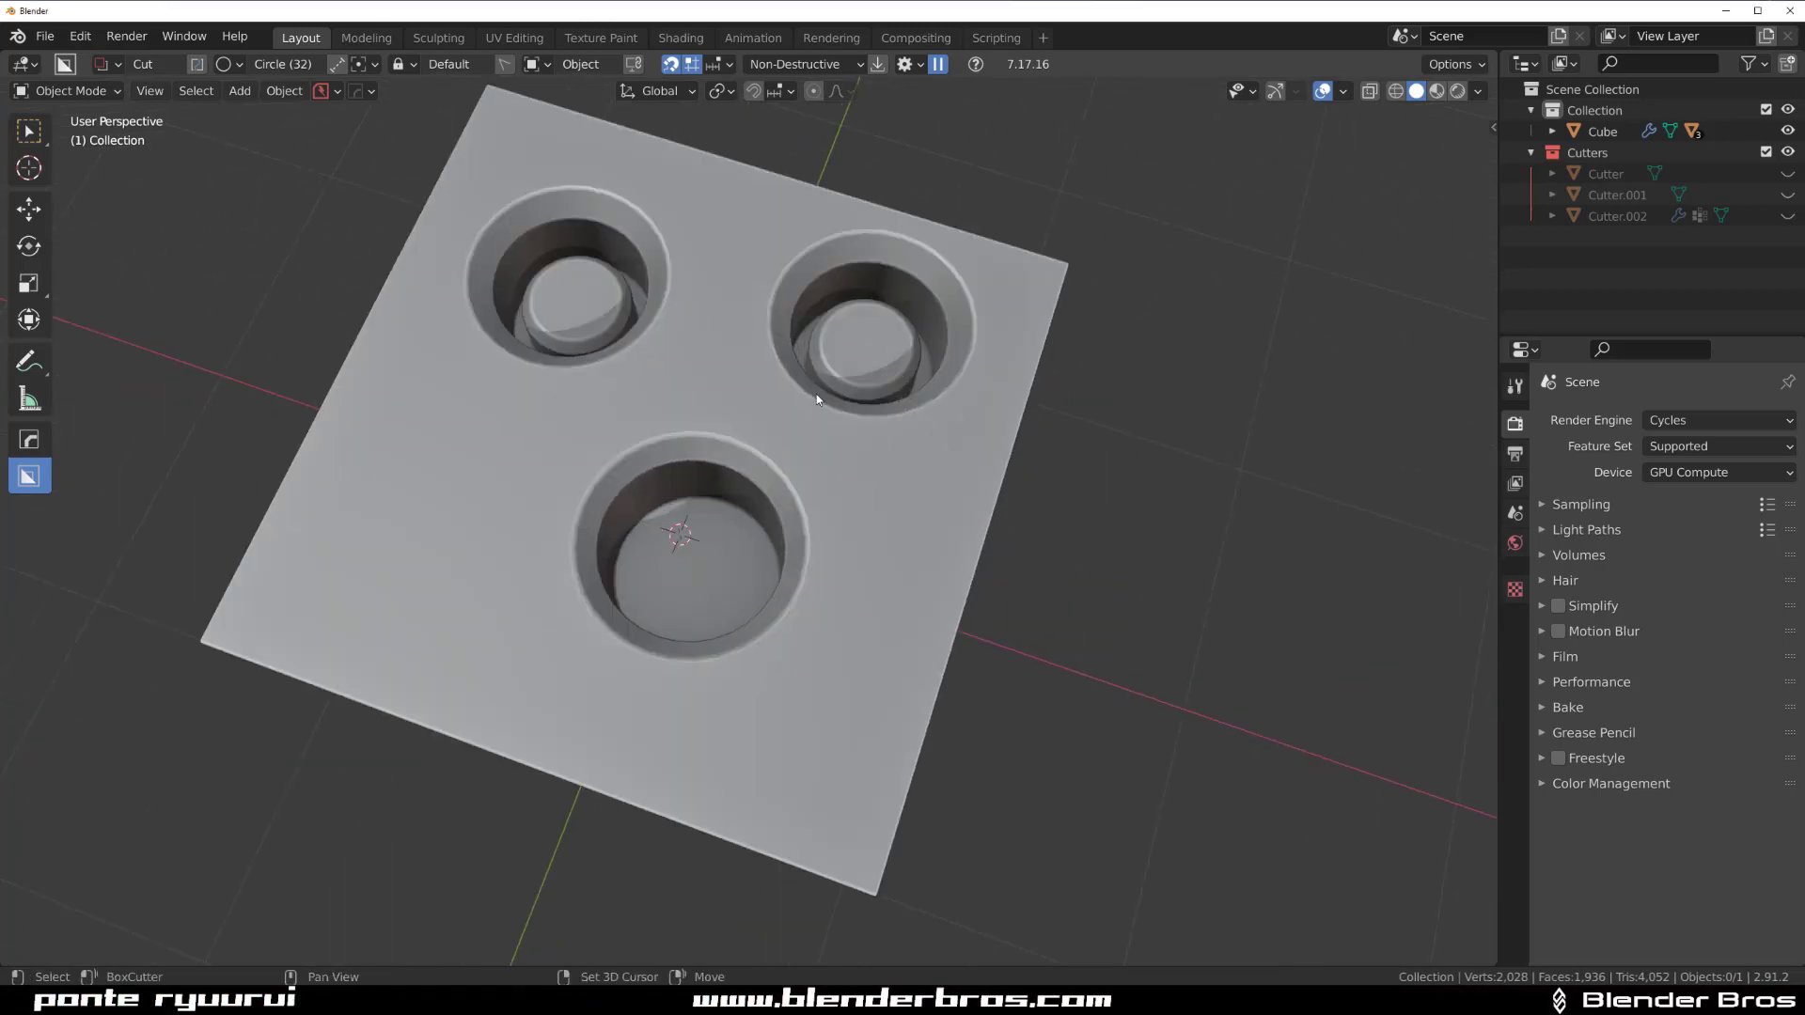
pyautogui.keyDown('shift'); pyautogui.moveTo(816, 393); pyautogui.dragTo(767, 478, button='middle'); pyautogui.keyUp('shift')
pyautogui.scroll(2, 782, 613)
pyautogui.scroll(-6, 777, 576)
pyautogui.scroll(6, 767, 478)
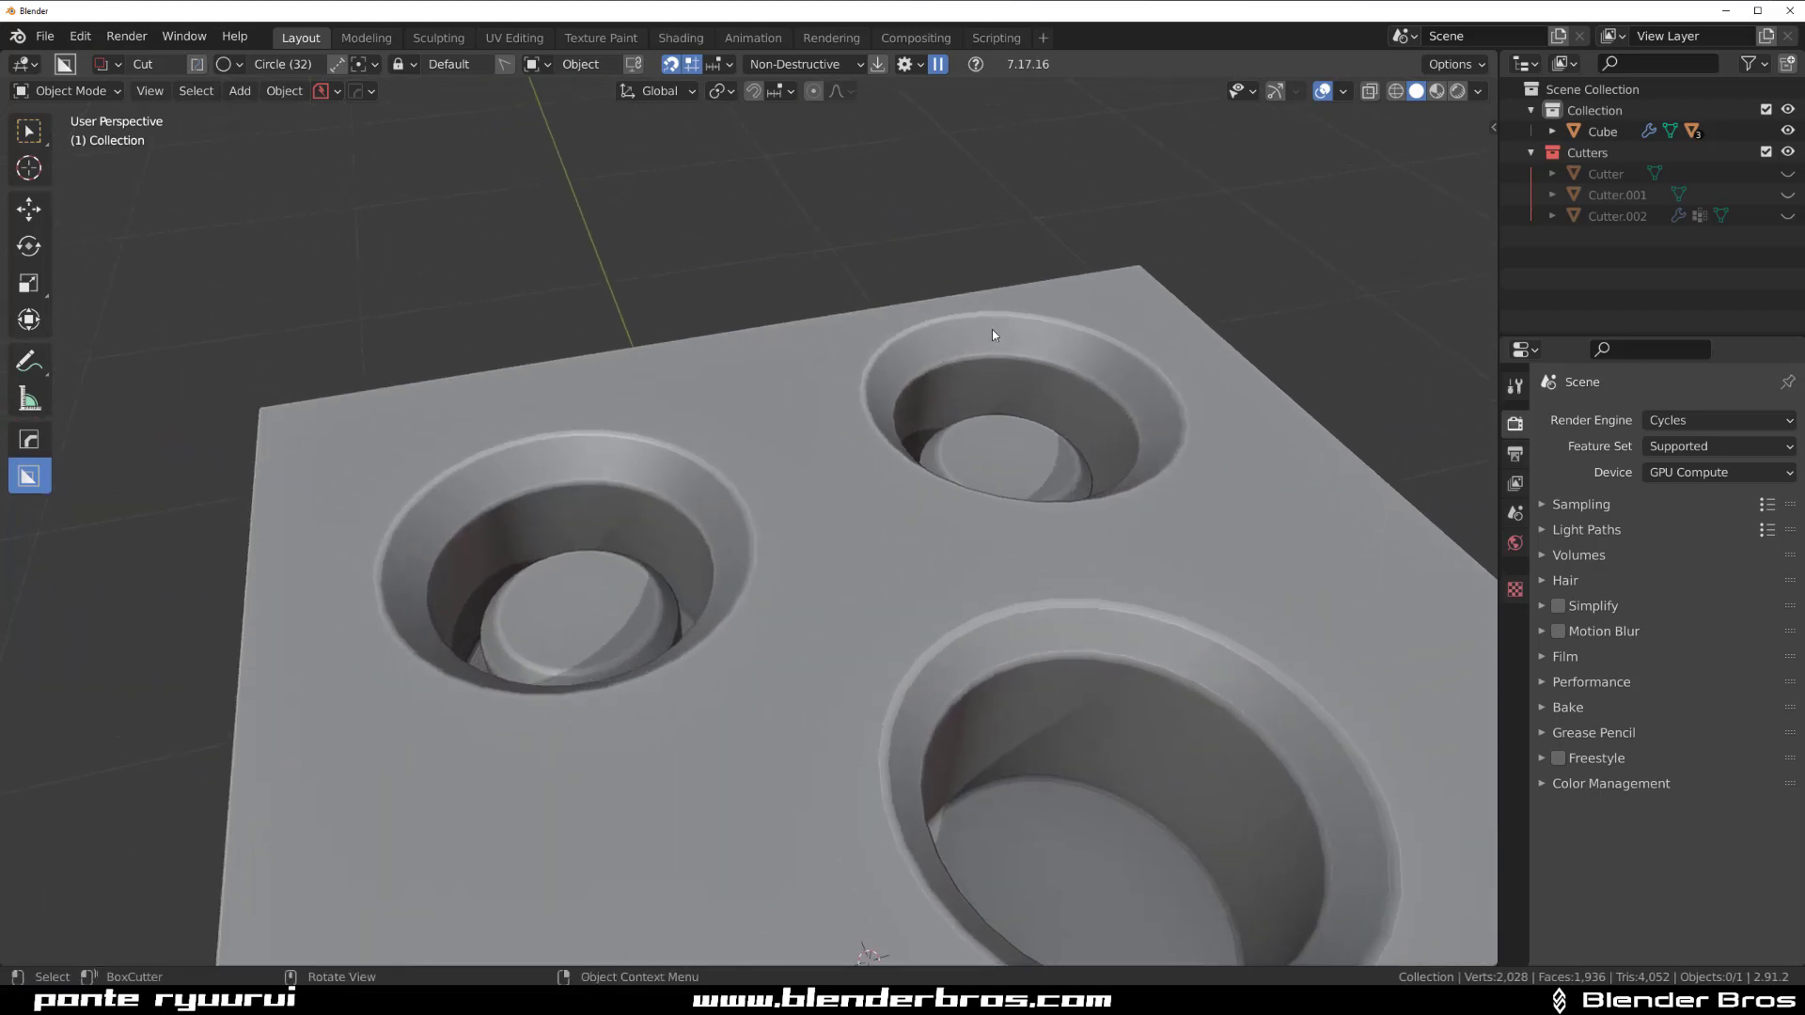
pyautogui.scroll(-3, 996, 376)
pyautogui.moveTo(971, 601); pyautogui.dragTo(827, 438, button='middle')
pyautogui.moveTo(960, 419); pyautogui.dragTo(817, 455, button='middle')
pyautogui.scroll(3, 949, 461)
pyautogui.scroll(-6, 949, 463)
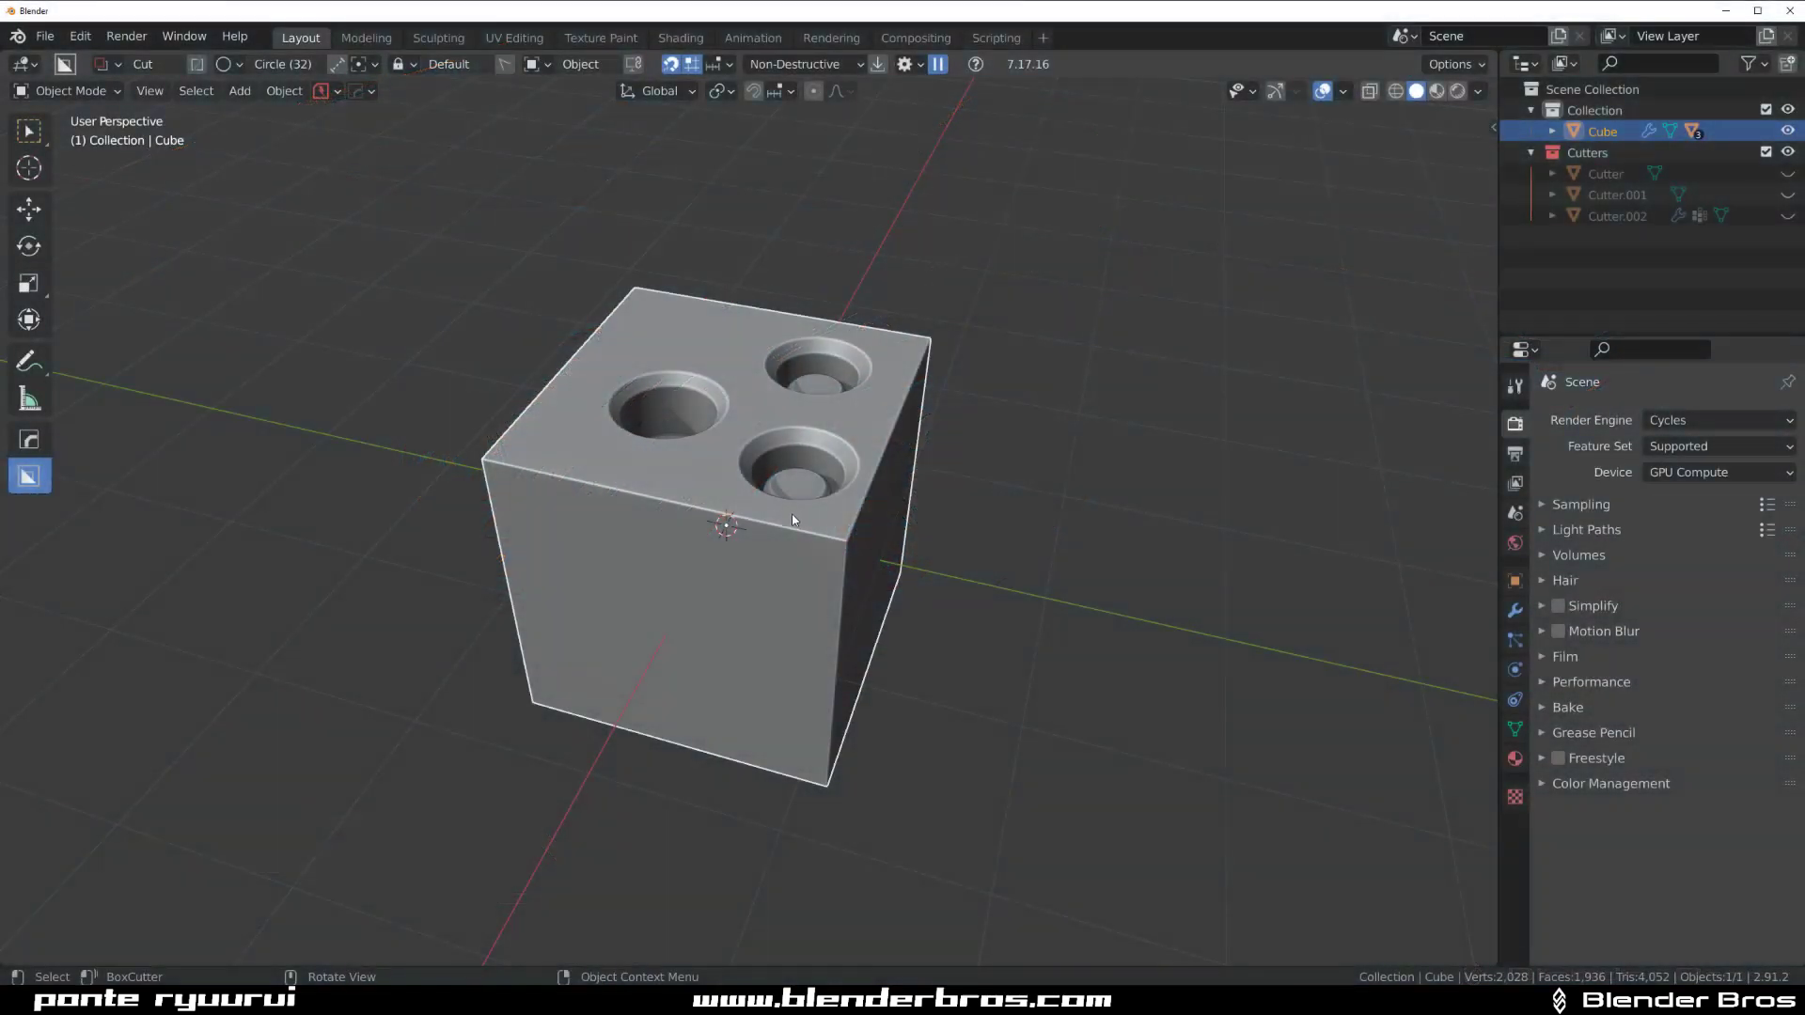
# - Add a second cube and move it away from the original so the two stand side by side
pyautogui.keyDown('shift'); pyautogui.moveTo(763, 498); pyautogui.dragTo(466, 449, button='middle'); pyautogui.keyUp('shift')
pyautogui.hotkey('shift', 'a')
pyautogui.moveTo(611, 454)
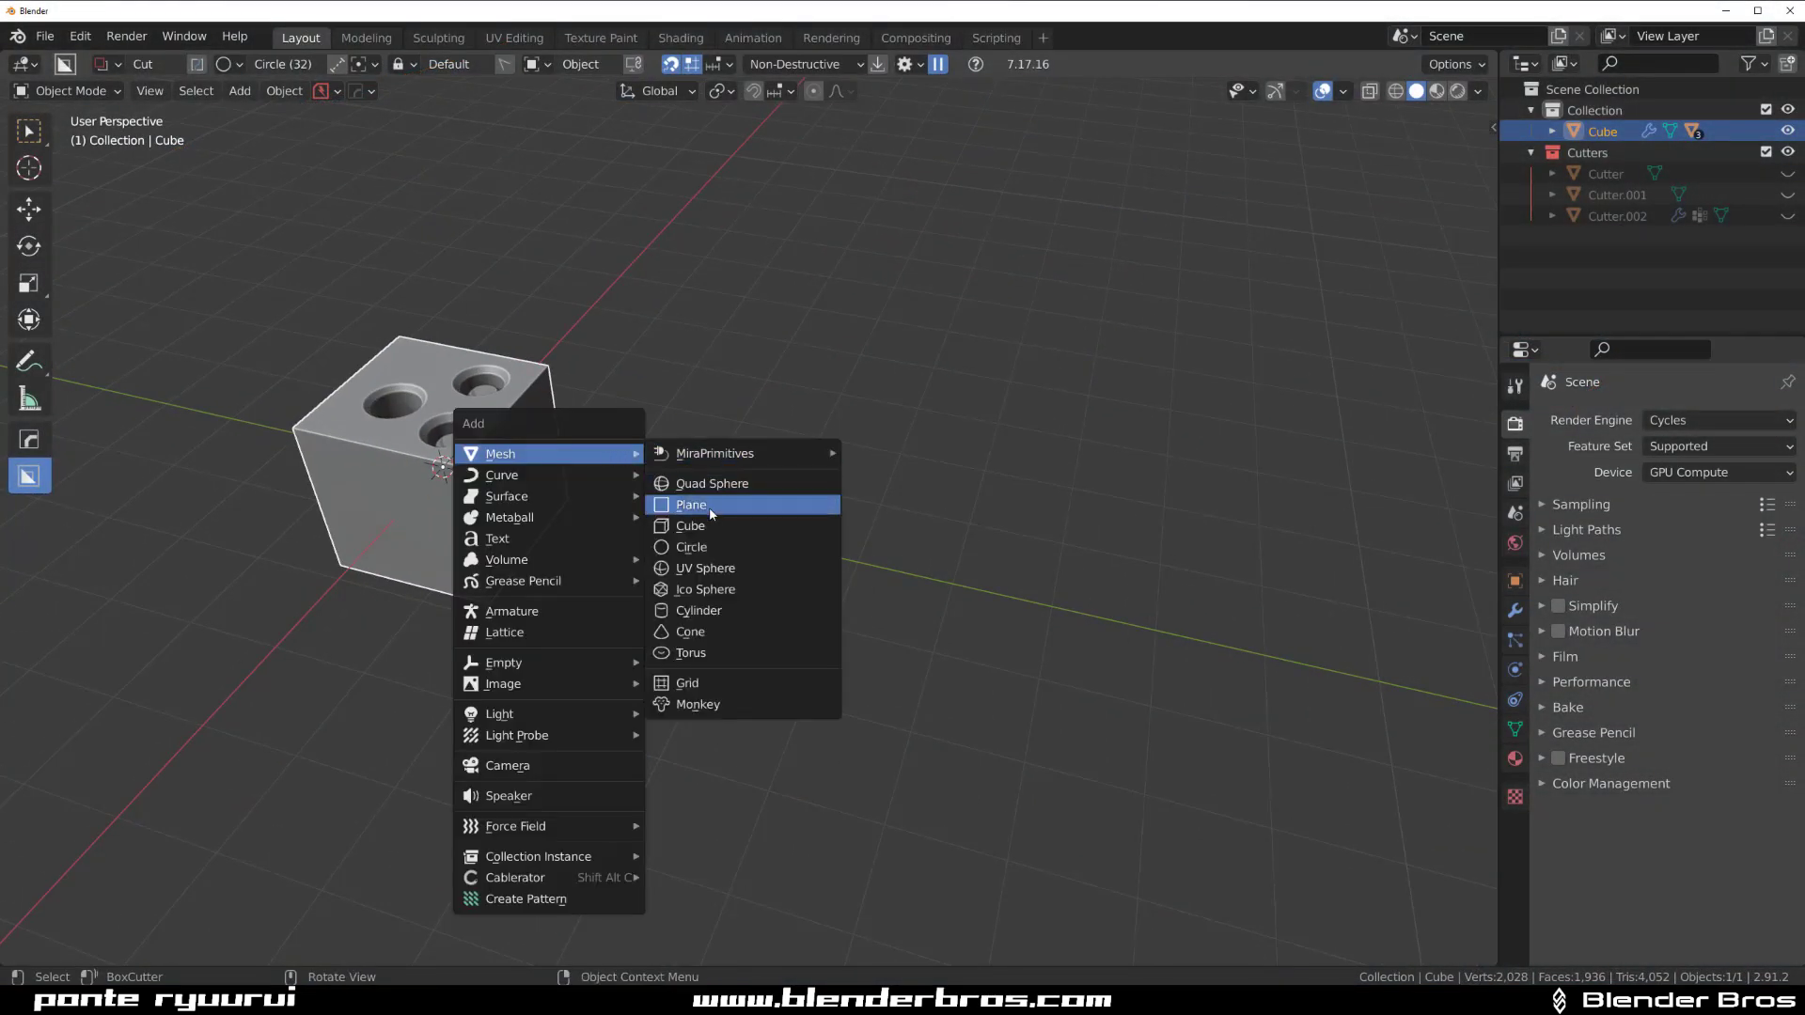
pyautogui.click(712, 538)
pyautogui.press('g')
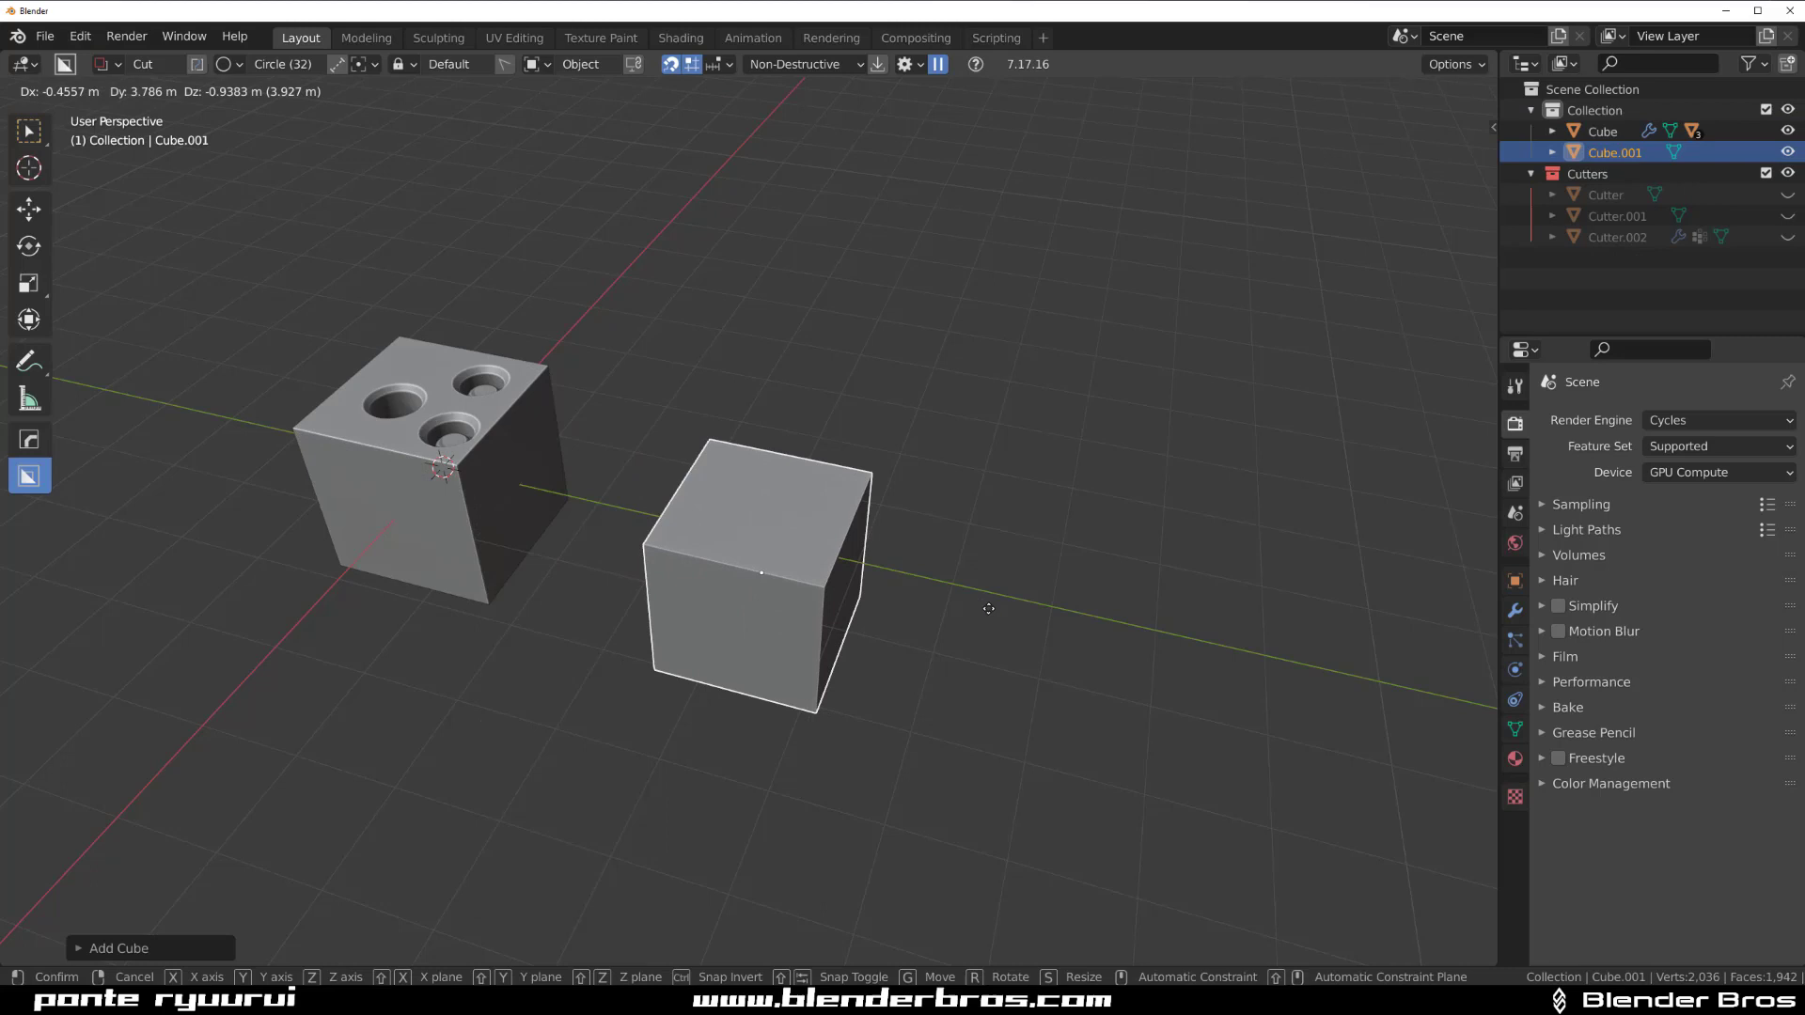
pyautogui.click(967, 562)
# - Give the new cube a HardOps Bevel and Sharpen it
pyautogui.scroll(5, 967, 562)
pyautogui.press('q')
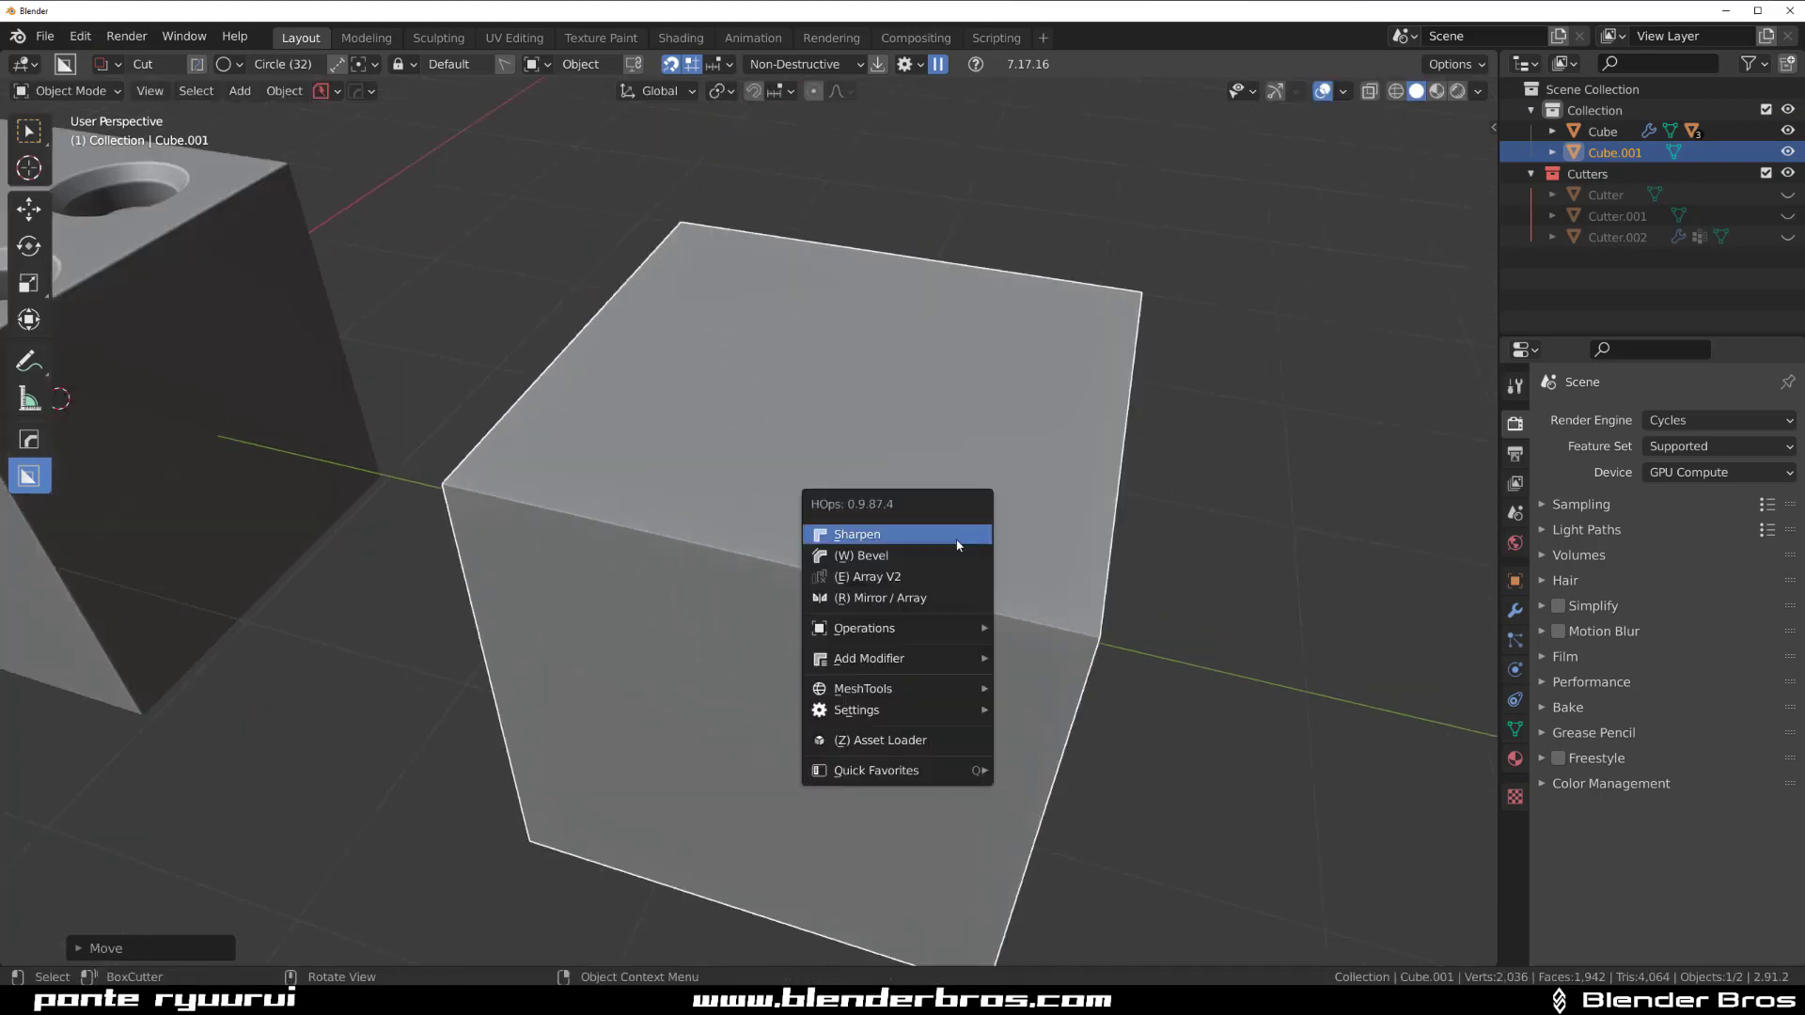
pyautogui.click(942, 555)
pyautogui.press('q')
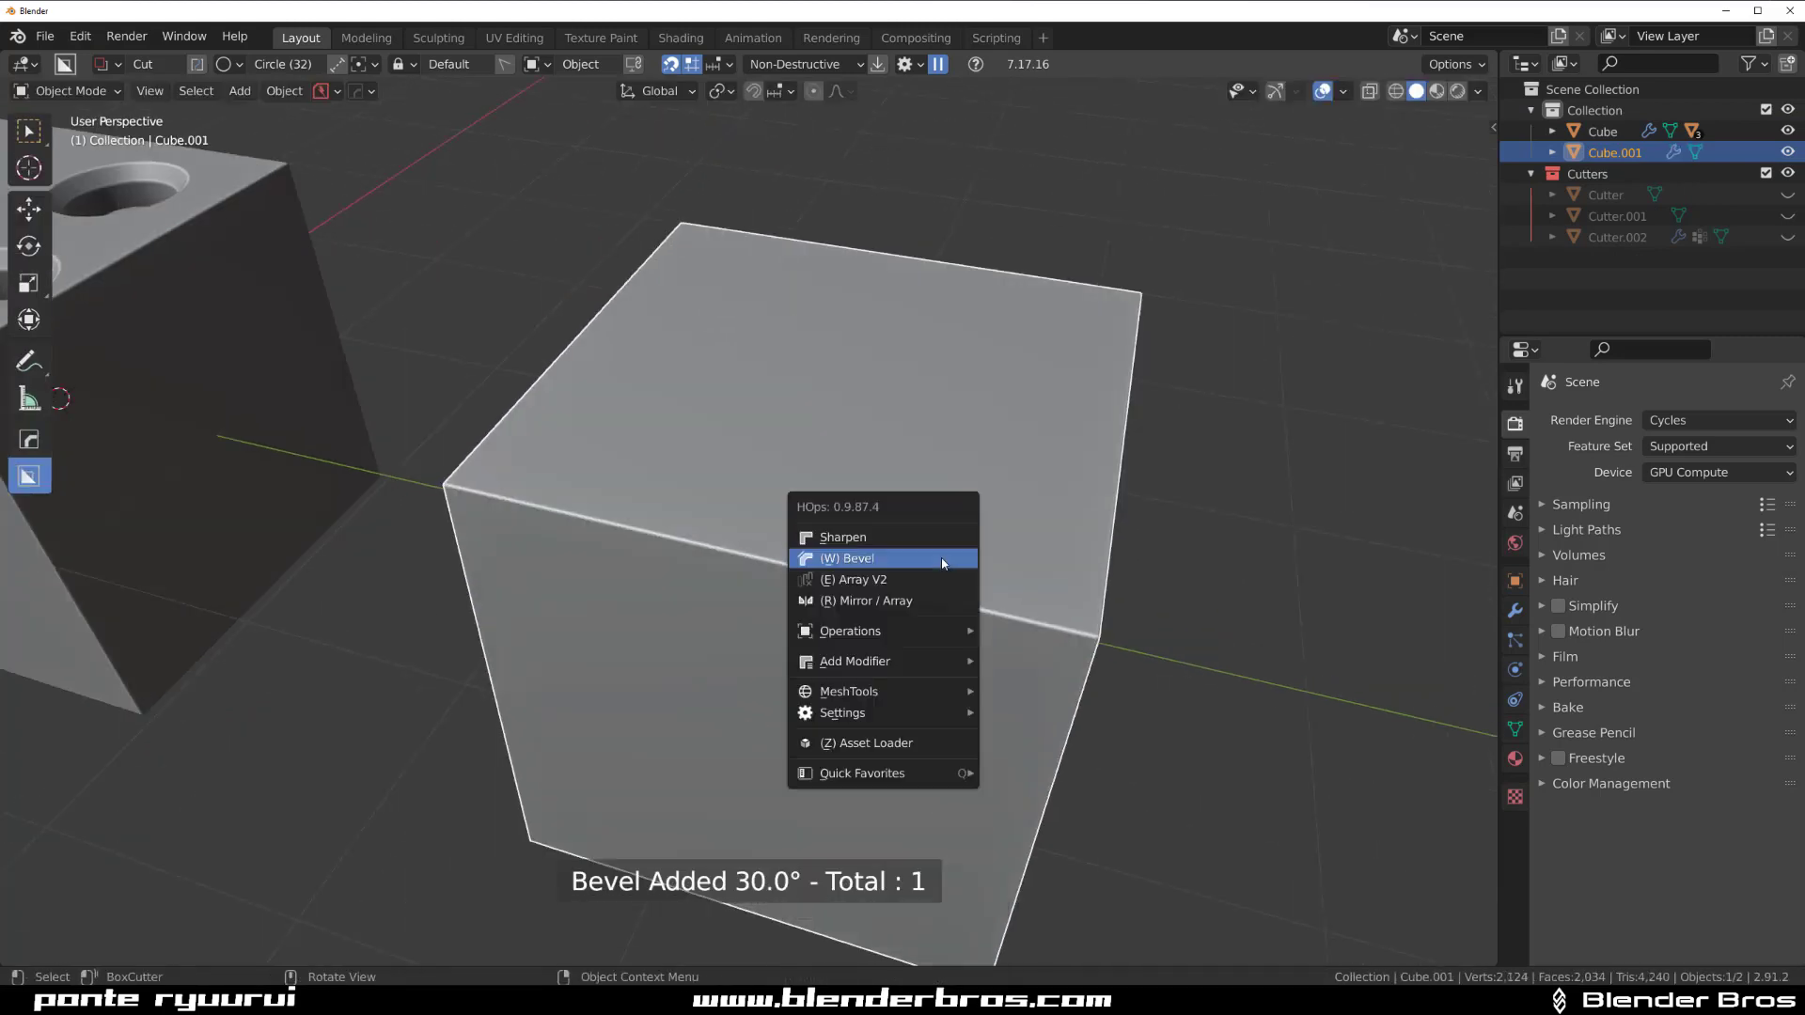
pyautogui.click(931, 541)
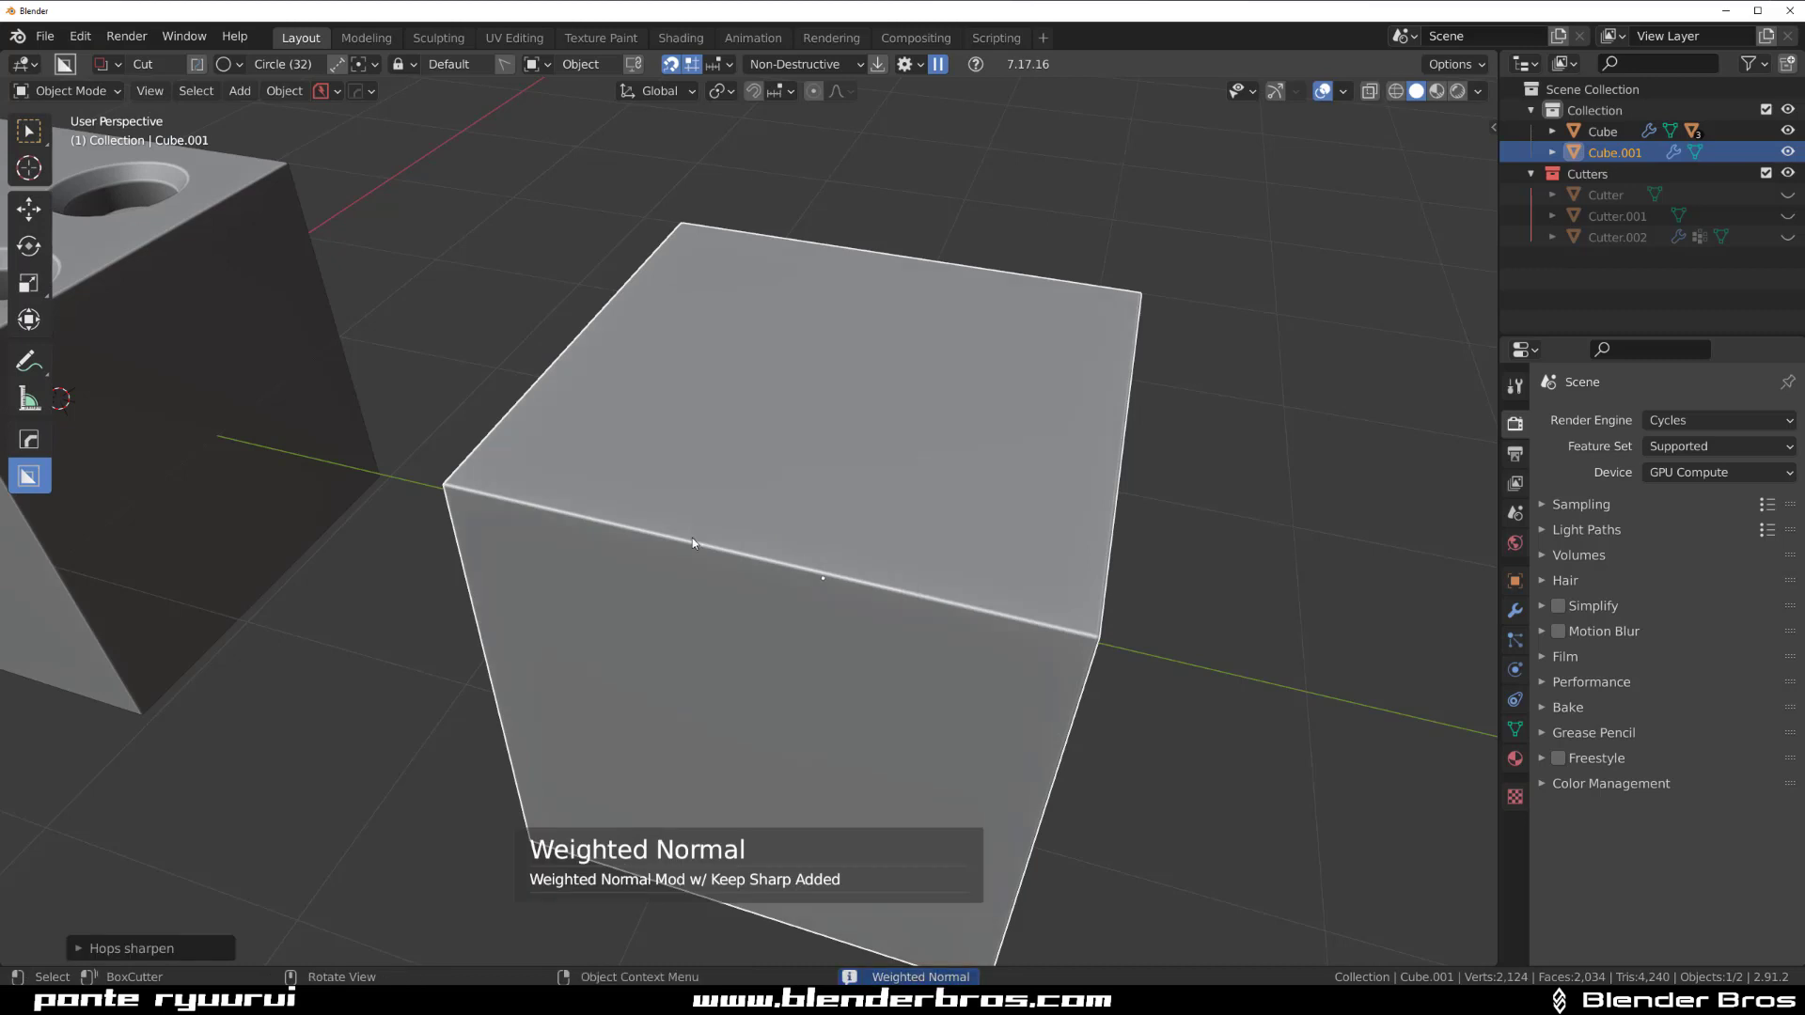
pyautogui.moveTo(930, 540); pyautogui.dragTo(886, 453, button='middle')
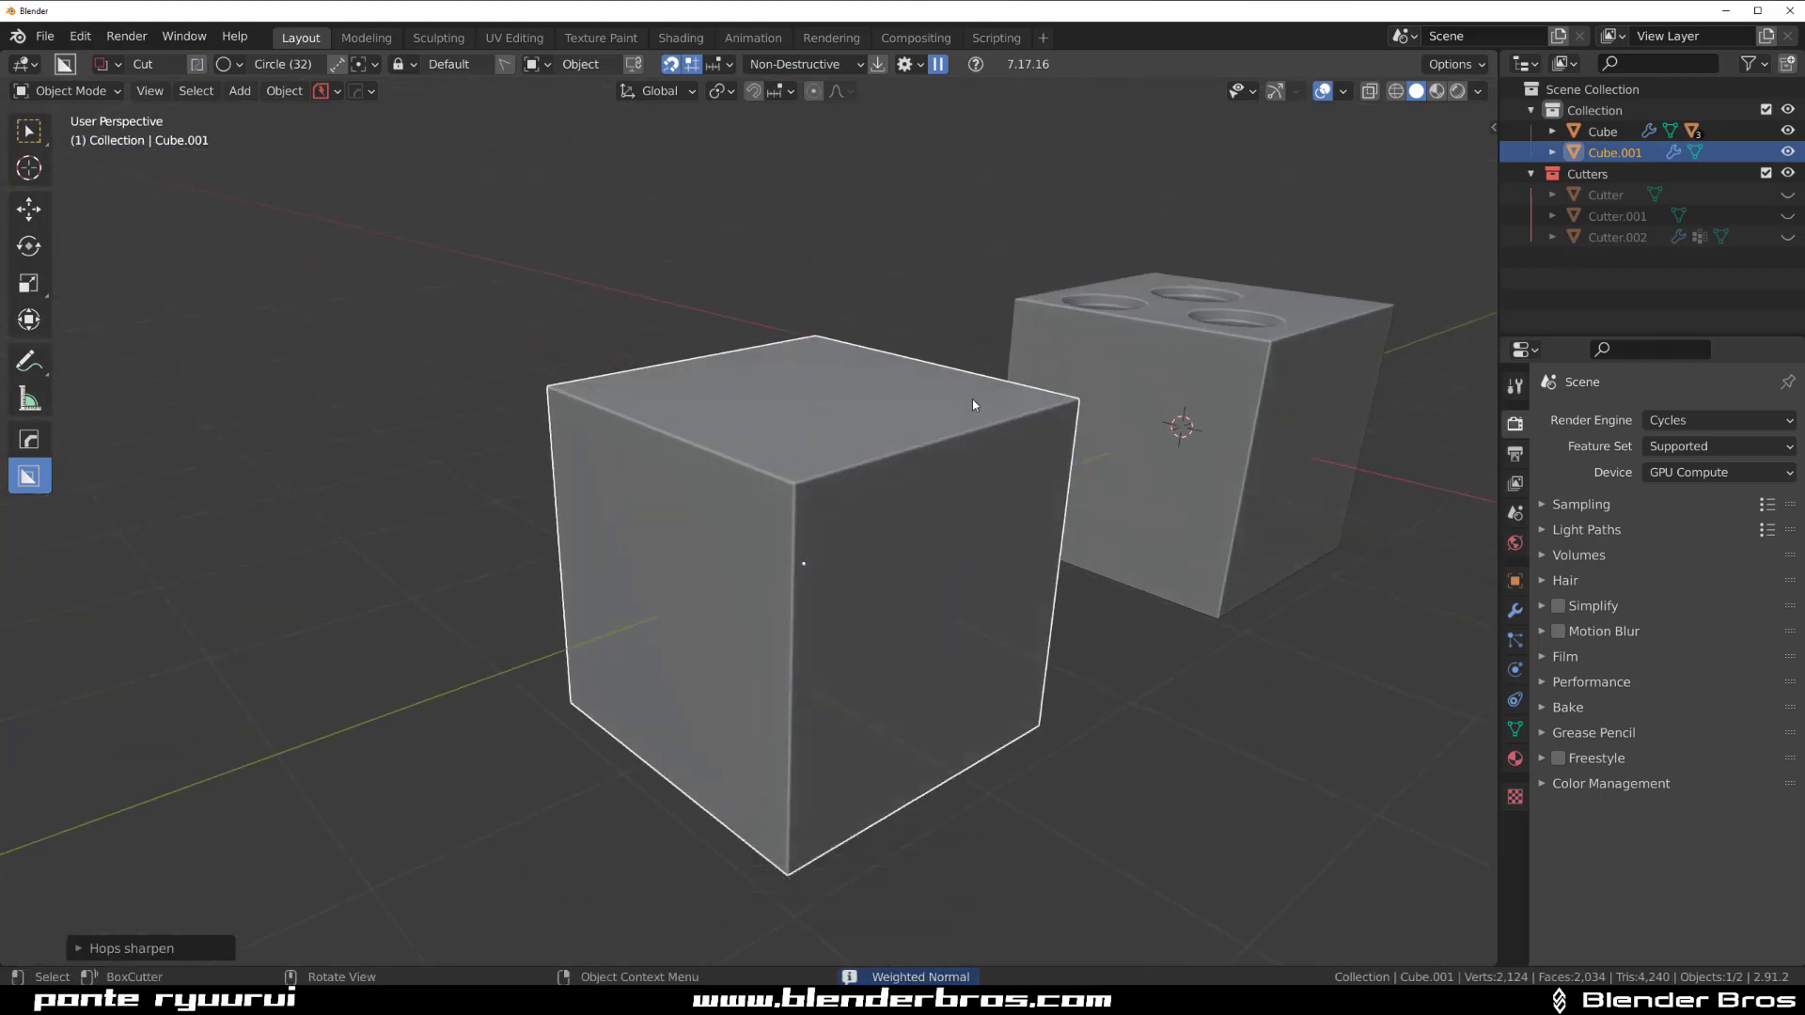
# - Turn on the Screencast Keys display
pyautogui.press('h')
pyautogui.hotkey('alt', 'h')
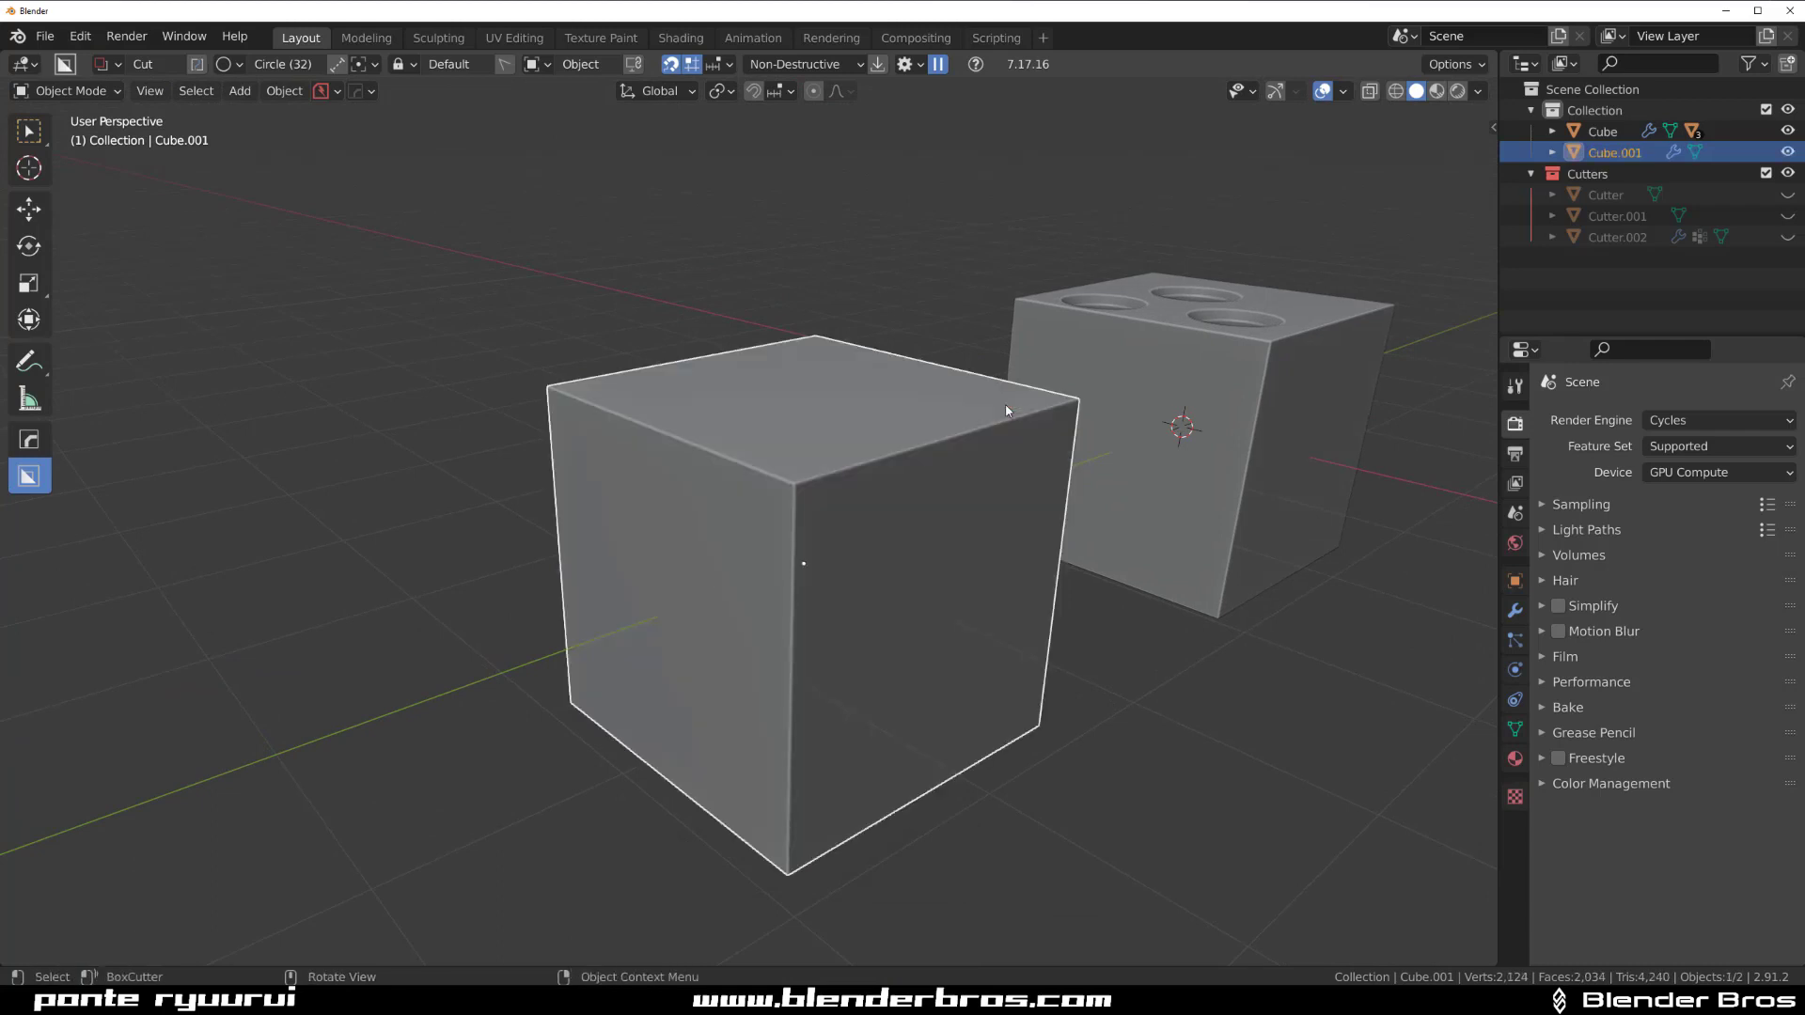
pyautogui.press('n')
pyautogui.click(1485, 237)
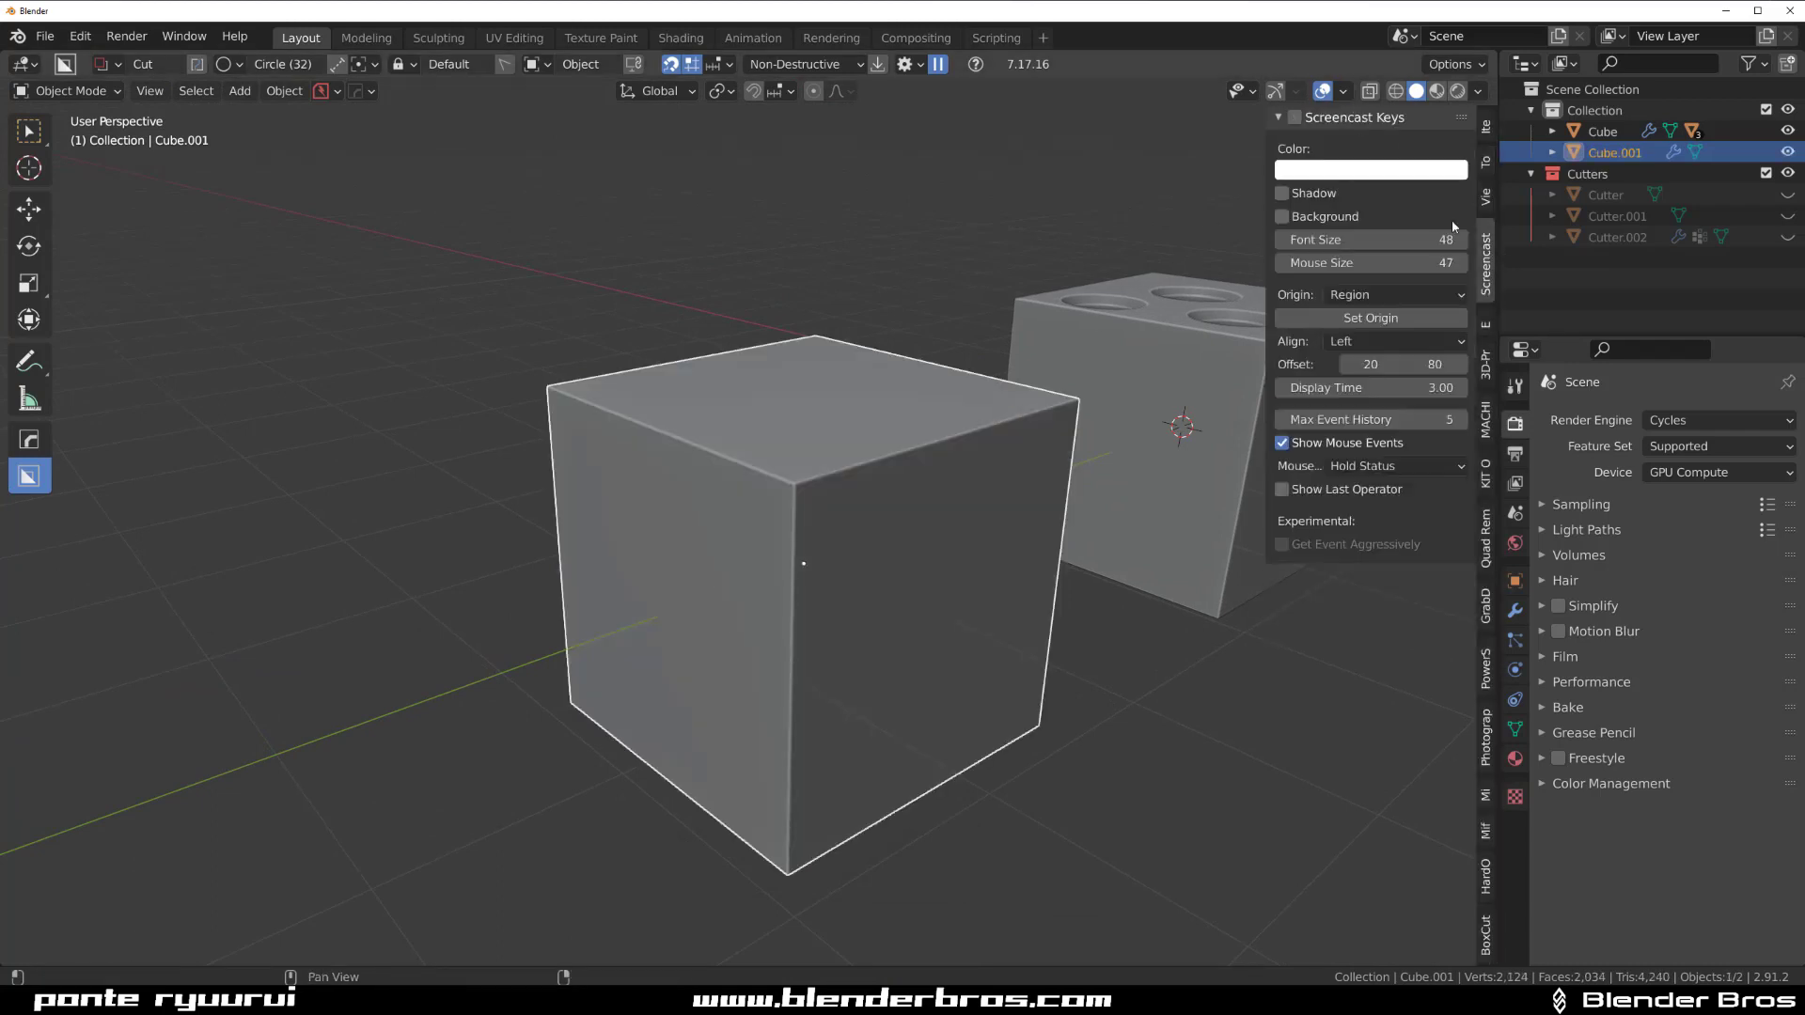
pyautogui.press('n')
pyautogui.scroll(2, 606, 421)
pyautogui.scroll(-2, 681, 426)
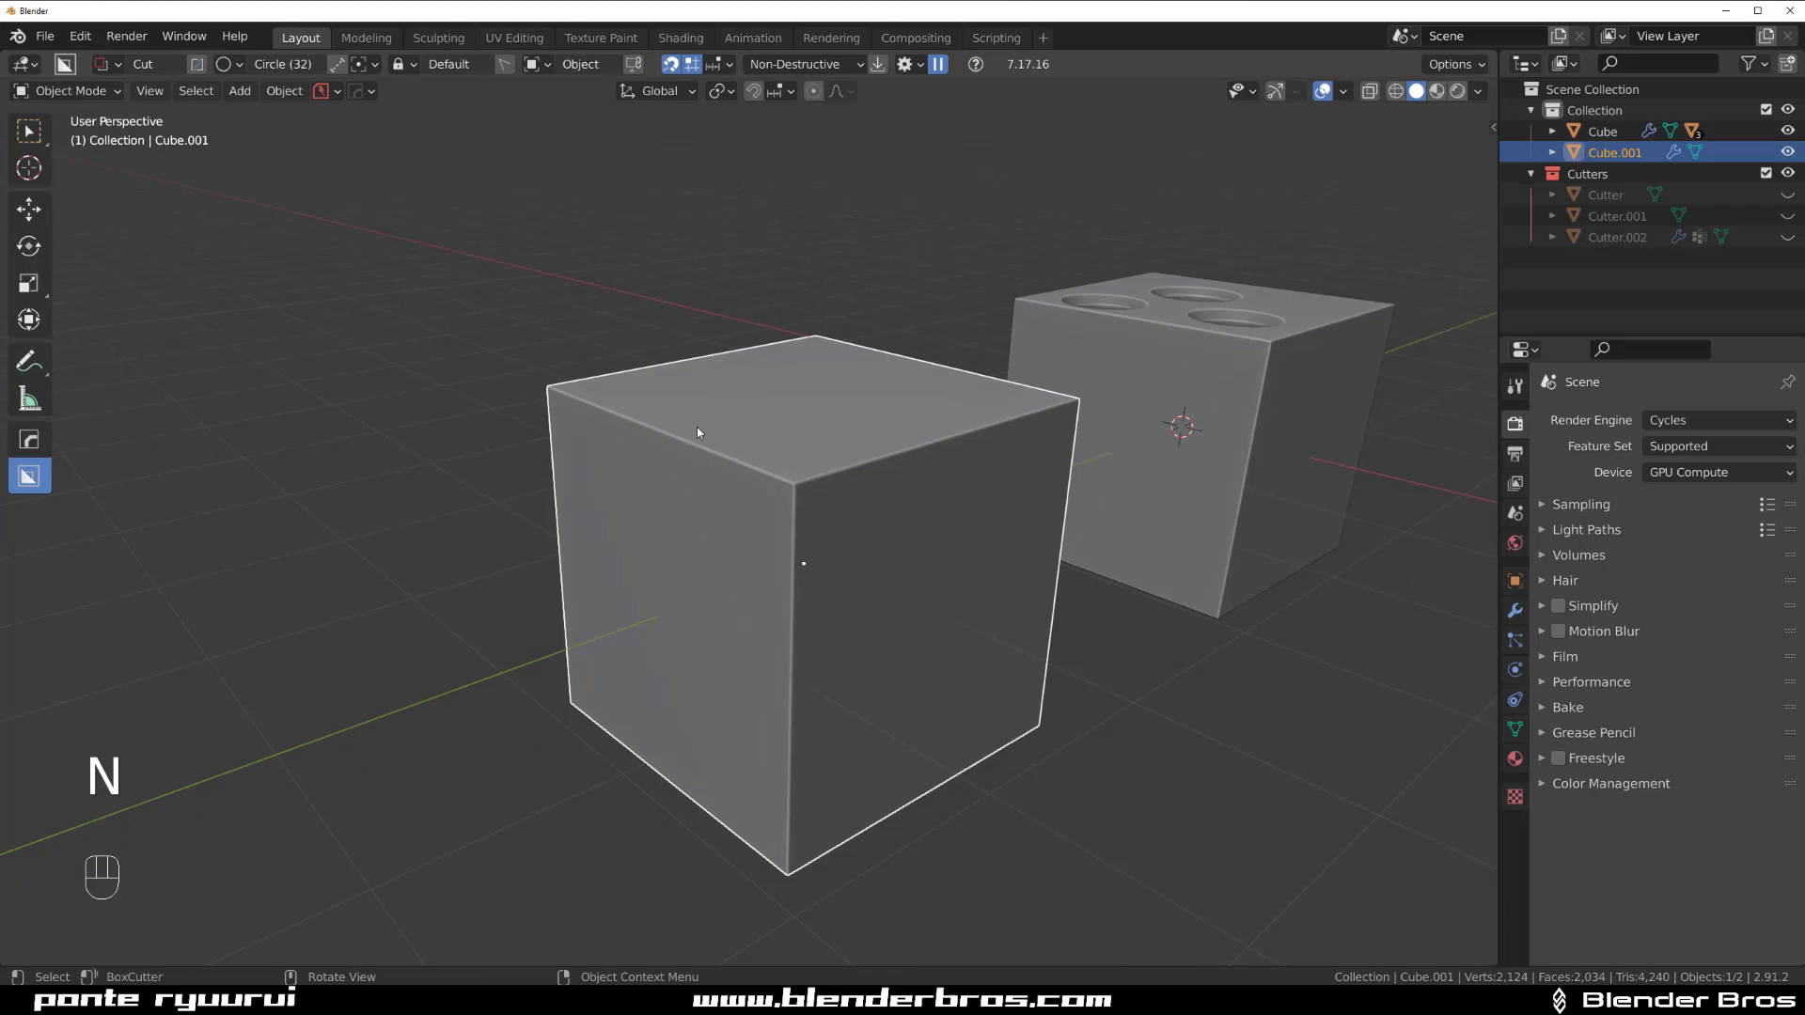
# - Cut a circular hole into the new cube's top face with the BoxCutter circle shape
pyautogui.scroll(-1, 746, 449)
pyautogui.moveTo(730, 421); pyautogui.dragTo(860, 409, button='middle')
pyautogui.scroll(3, 766, 446)
pyautogui.press('d')
pyautogui.click(630, 508)
pyautogui.press('d')
pyautogui.click(645, 545)
pyautogui.moveTo(882, 451); pyautogui.dragTo(950, 494)
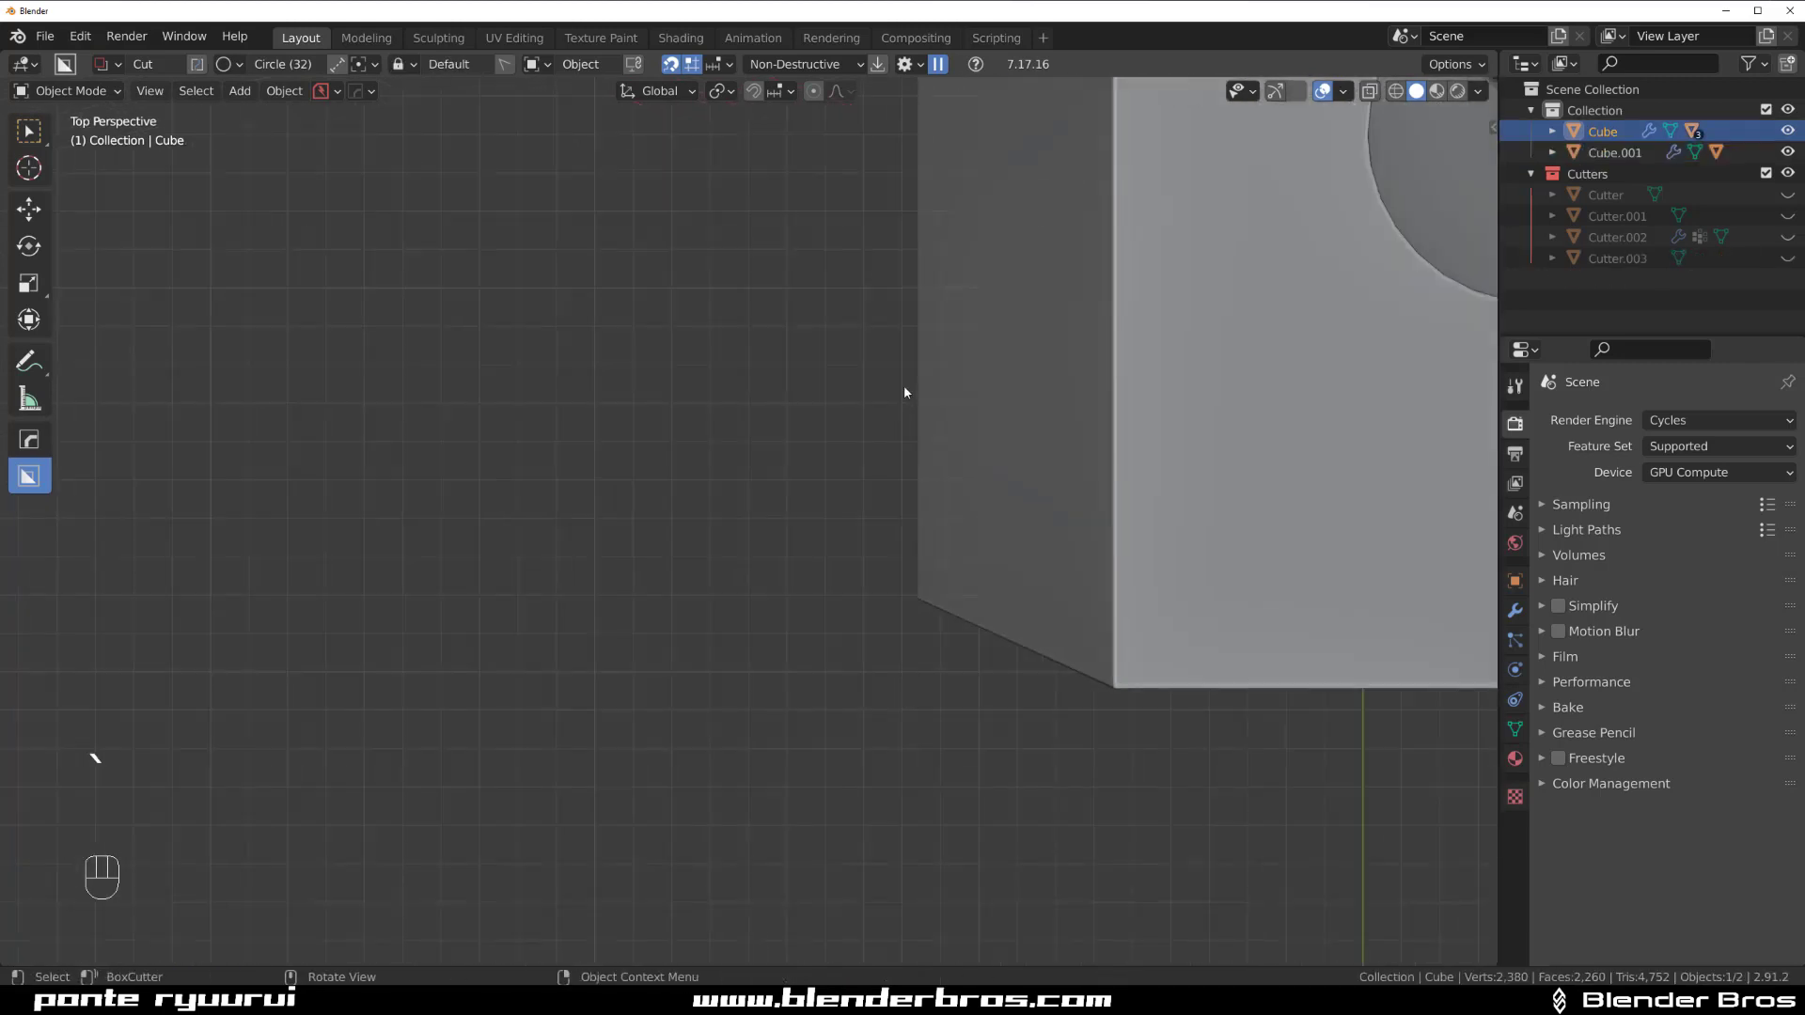
# - Compare the plain hole in the second cube with the original cube's bevelled holes in top orthographic view
pyautogui.scroll(-6, 904, 387)
pyautogui.keyDown('shift'); pyautogui.moveTo(904, 449); pyautogui.dragTo(895, 456, button='middle'); pyautogui.keyUp('shift')
pyautogui.press('KP_5')
pyautogui.scroll(8, 771, 425)
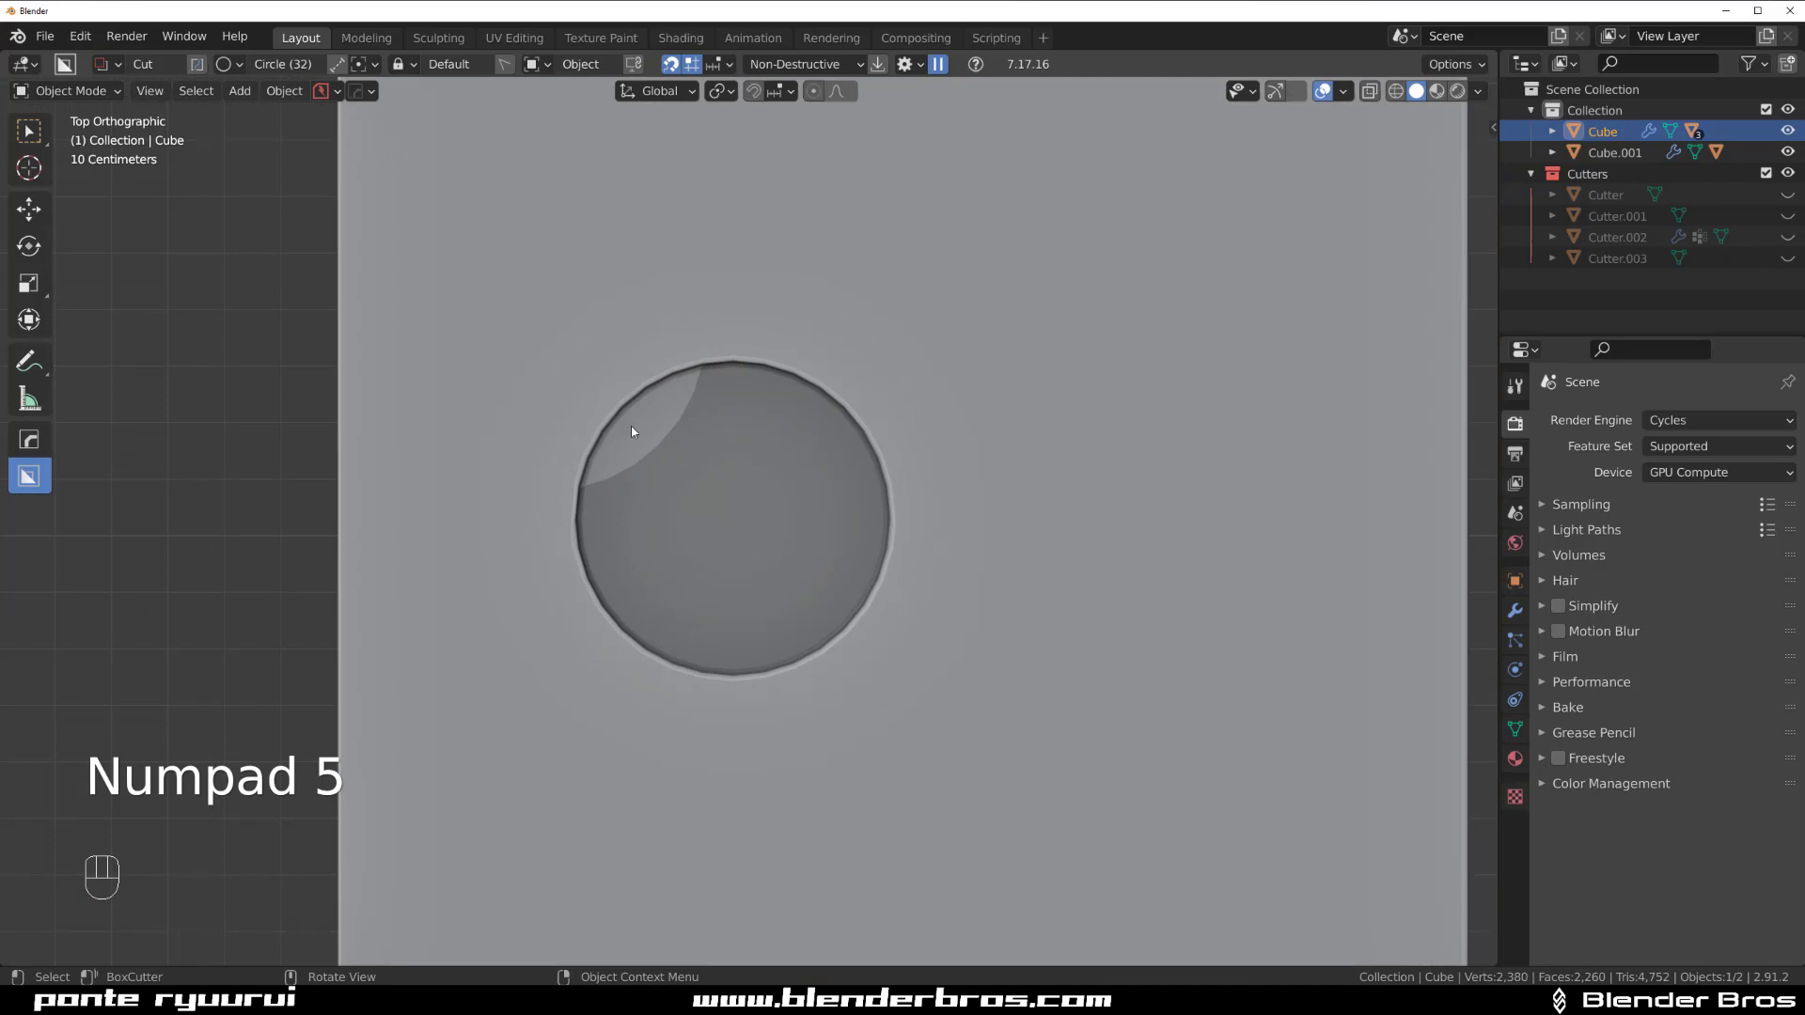
pyautogui.scroll(-9, 767, 553)
pyautogui.keyDown('shift'); pyautogui.moveTo(801, 780); pyautogui.dragTo(765, 402, button='middle'); pyautogui.keyUp('shift')
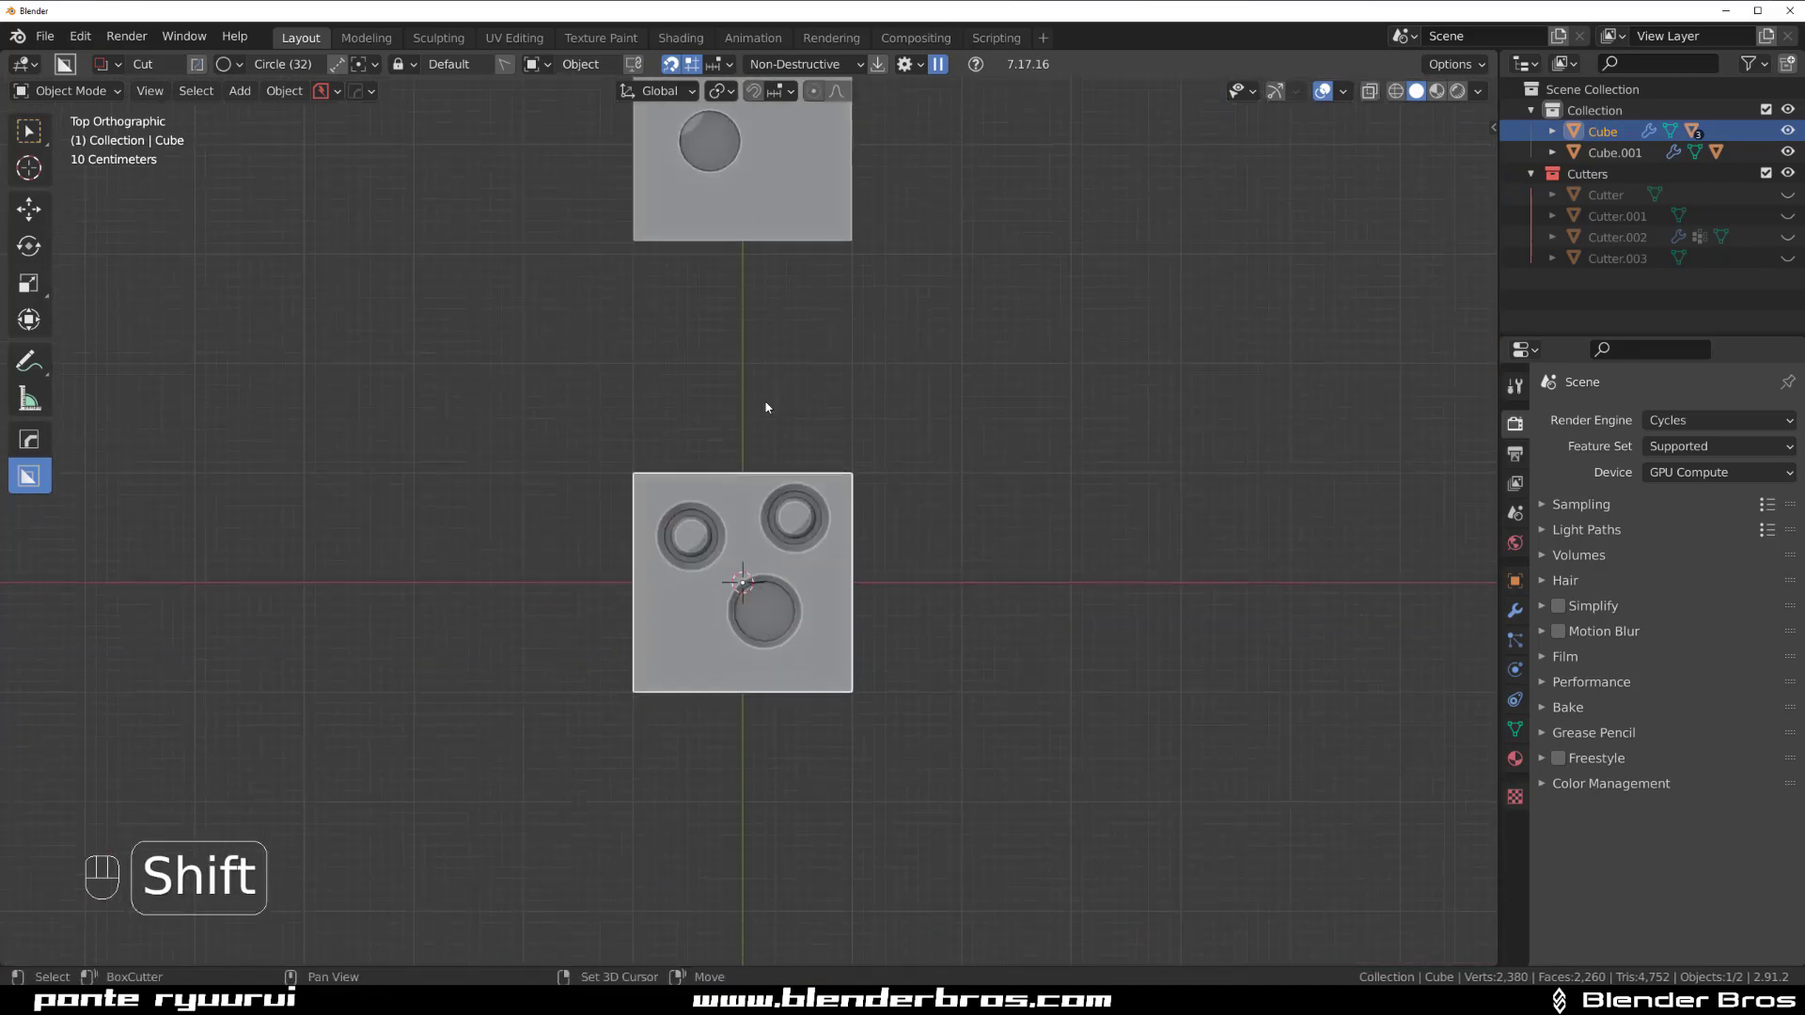
pyautogui.scroll(2, 795, 611)
pyautogui.scroll(5, 725, 661)
pyautogui.keyDown('shift'); pyautogui.moveTo(803, 692); pyautogui.dragTo(790, 357, button='middle'); pyautogui.keyUp('shift')
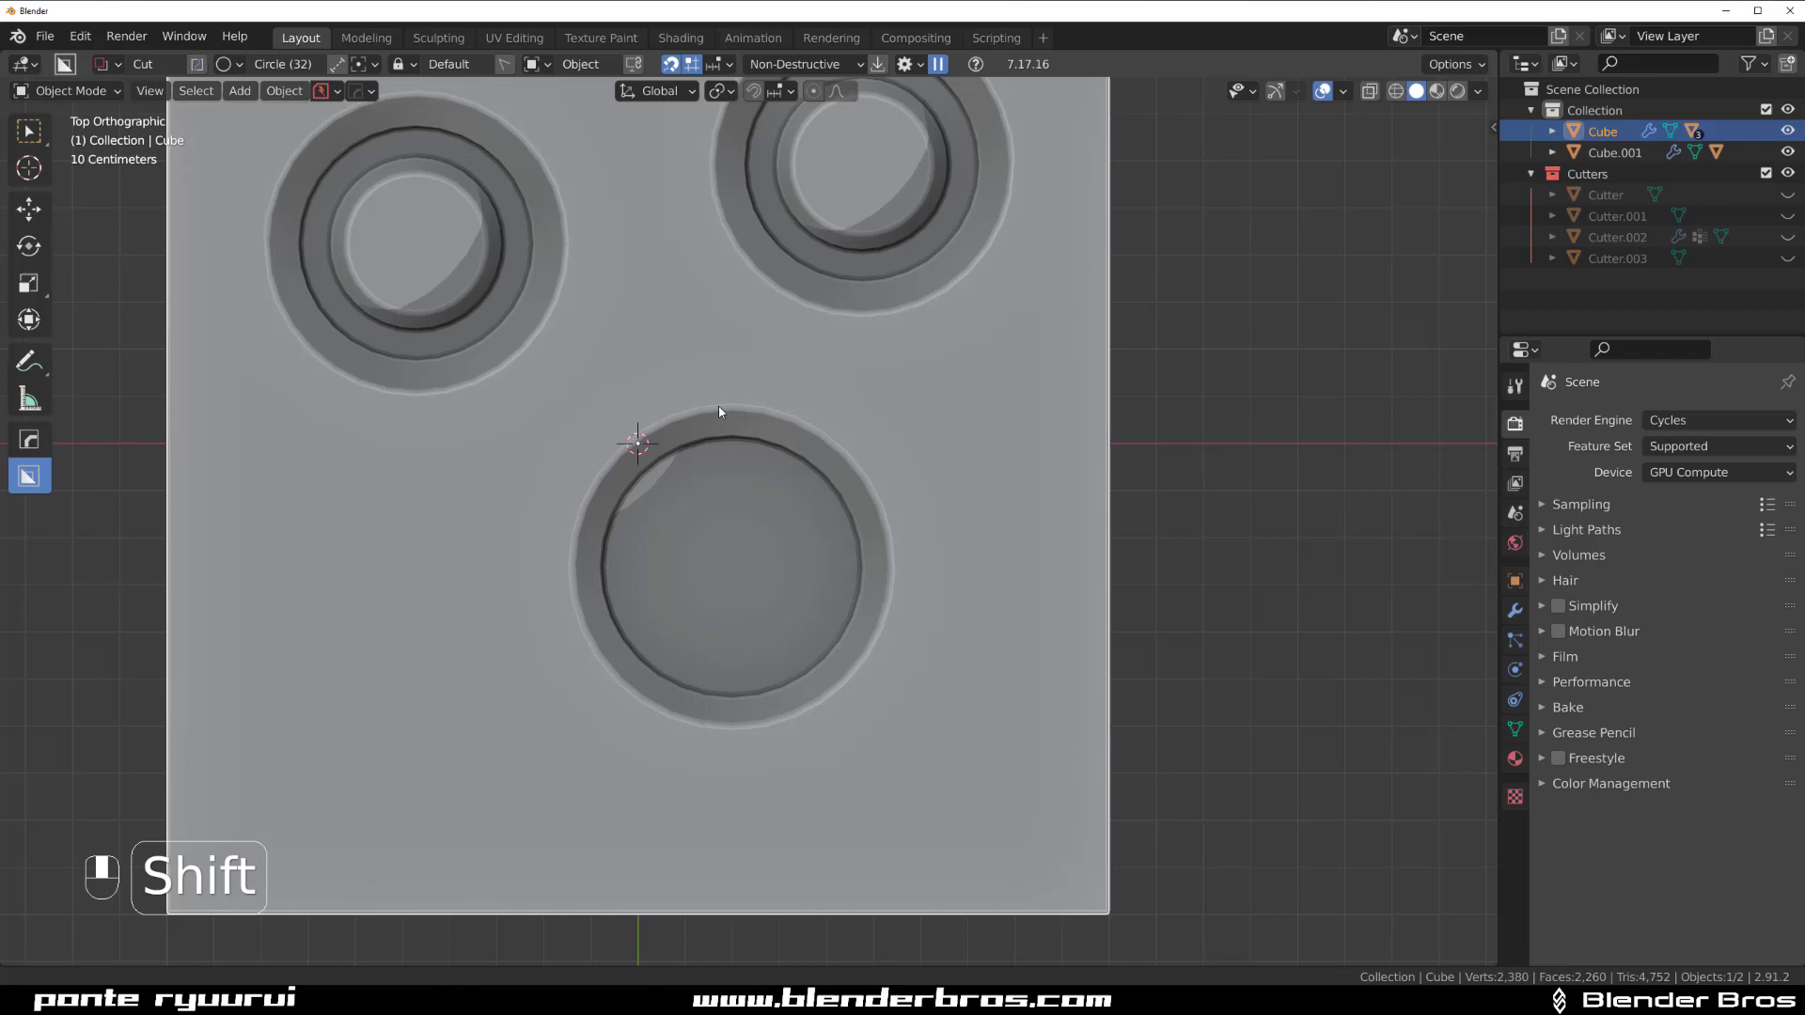
pyautogui.scroll(5, 788, 348)
pyautogui.scroll(-5, 707, 545)
pyautogui.scroll(-2, 707, 541)
pyautogui.keyDown('shift'); pyautogui.moveTo(767, 528); pyautogui.dragTo(765, 451, button='middle'); pyautogui.keyUp('shift')
pyautogui.scroll(4, 765, 451)
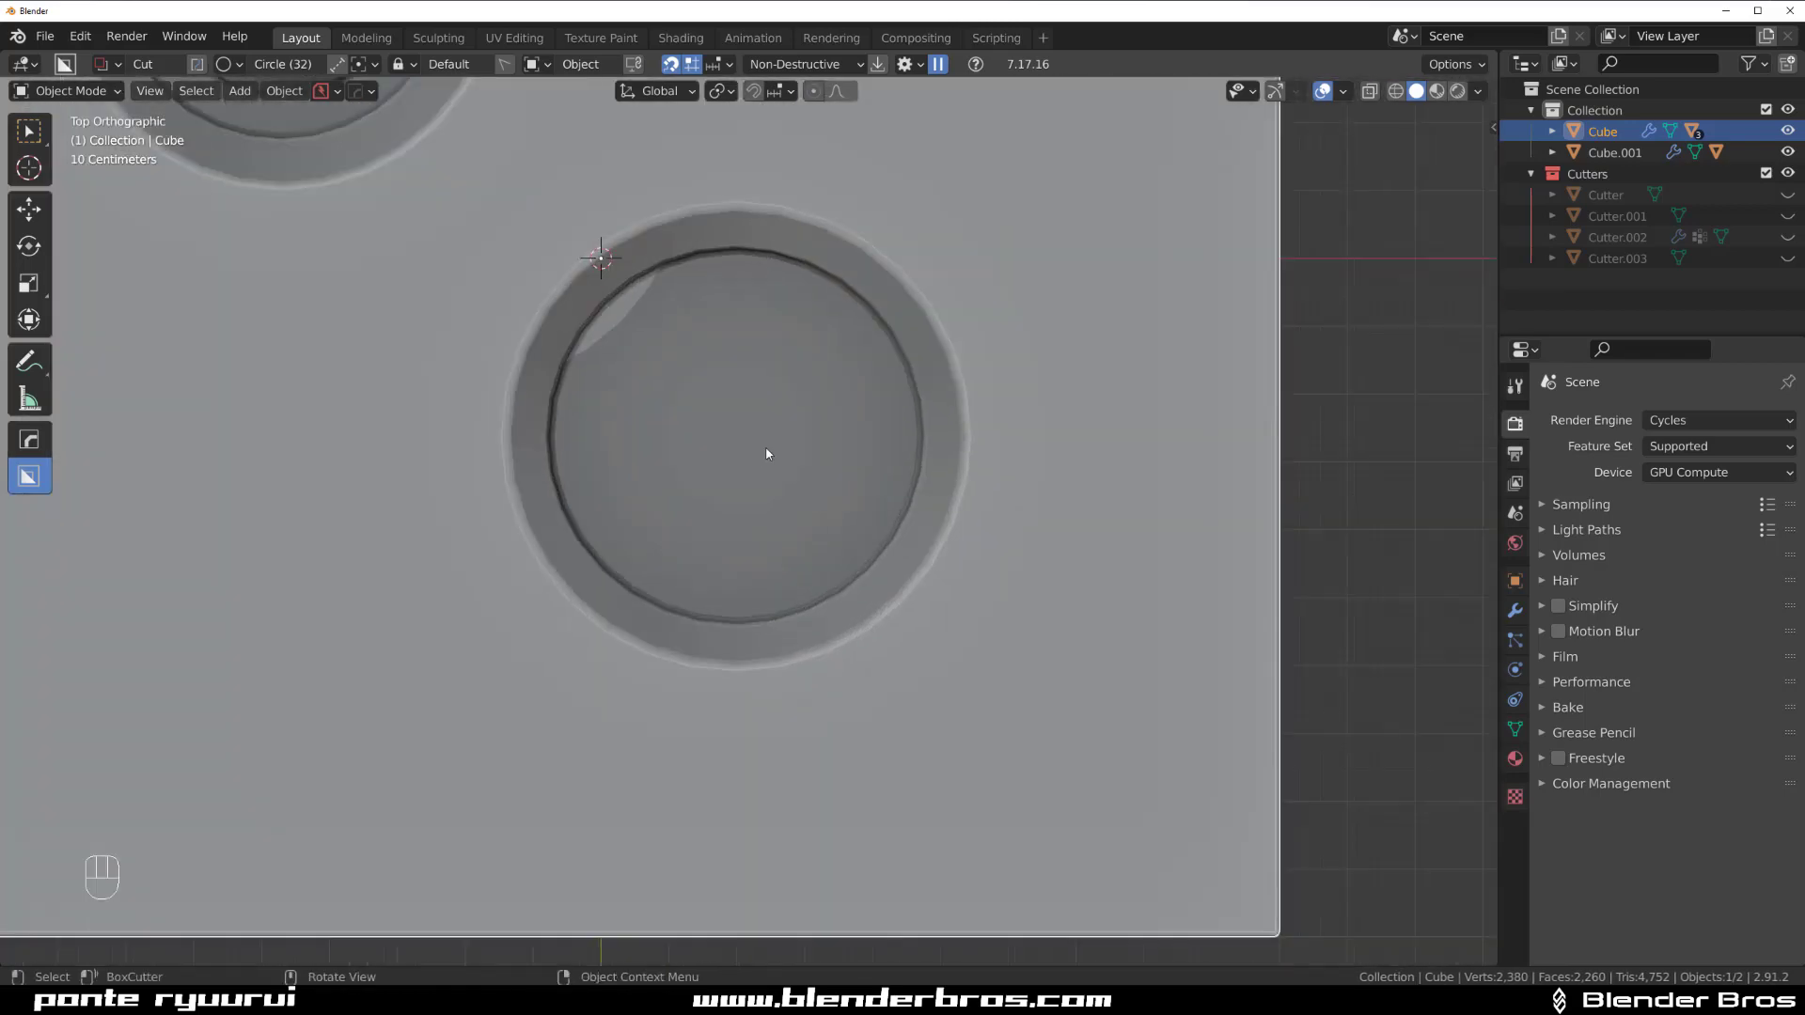
pyautogui.keyDown('shift'); pyautogui.moveTo(814, 390); pyautogui.dragTo(819, 541, button='middle'); pyautogui.keyUp('shift')
pyautogui.scroll(-4, 681, 432)
pyautogui.scroll(2, 680, 433)
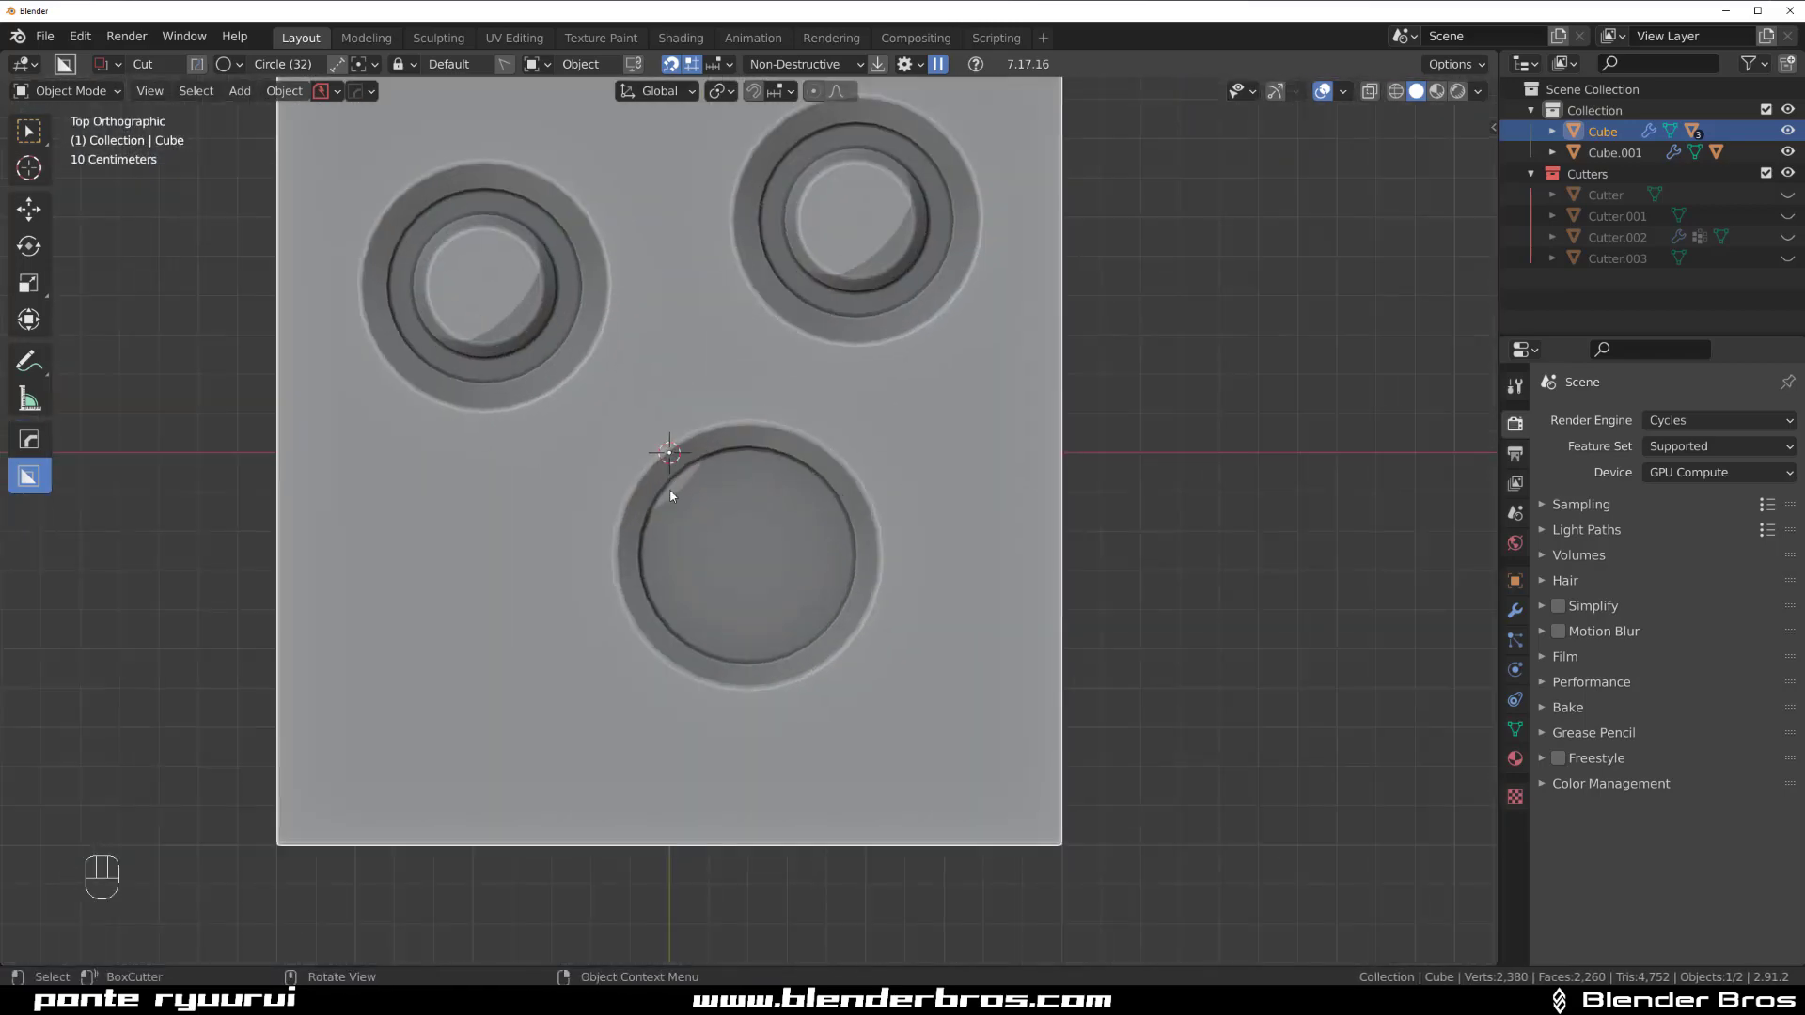
# - Scale down the bottom face of the original cube's large hole in Edit Mode and return to Object Mode
pyautogui.moveTo(681, 432); pyautogui.dragTo(715, 509, button='middle')
pyautogui.scroll(2, 770, 359)
pyautogui.press('KP_7')
pyautogui.scroll(5, 849, 431)
pyautogui.scroll(-2, 797, 392)
pyautogui.scroll(-1, 831, 405)
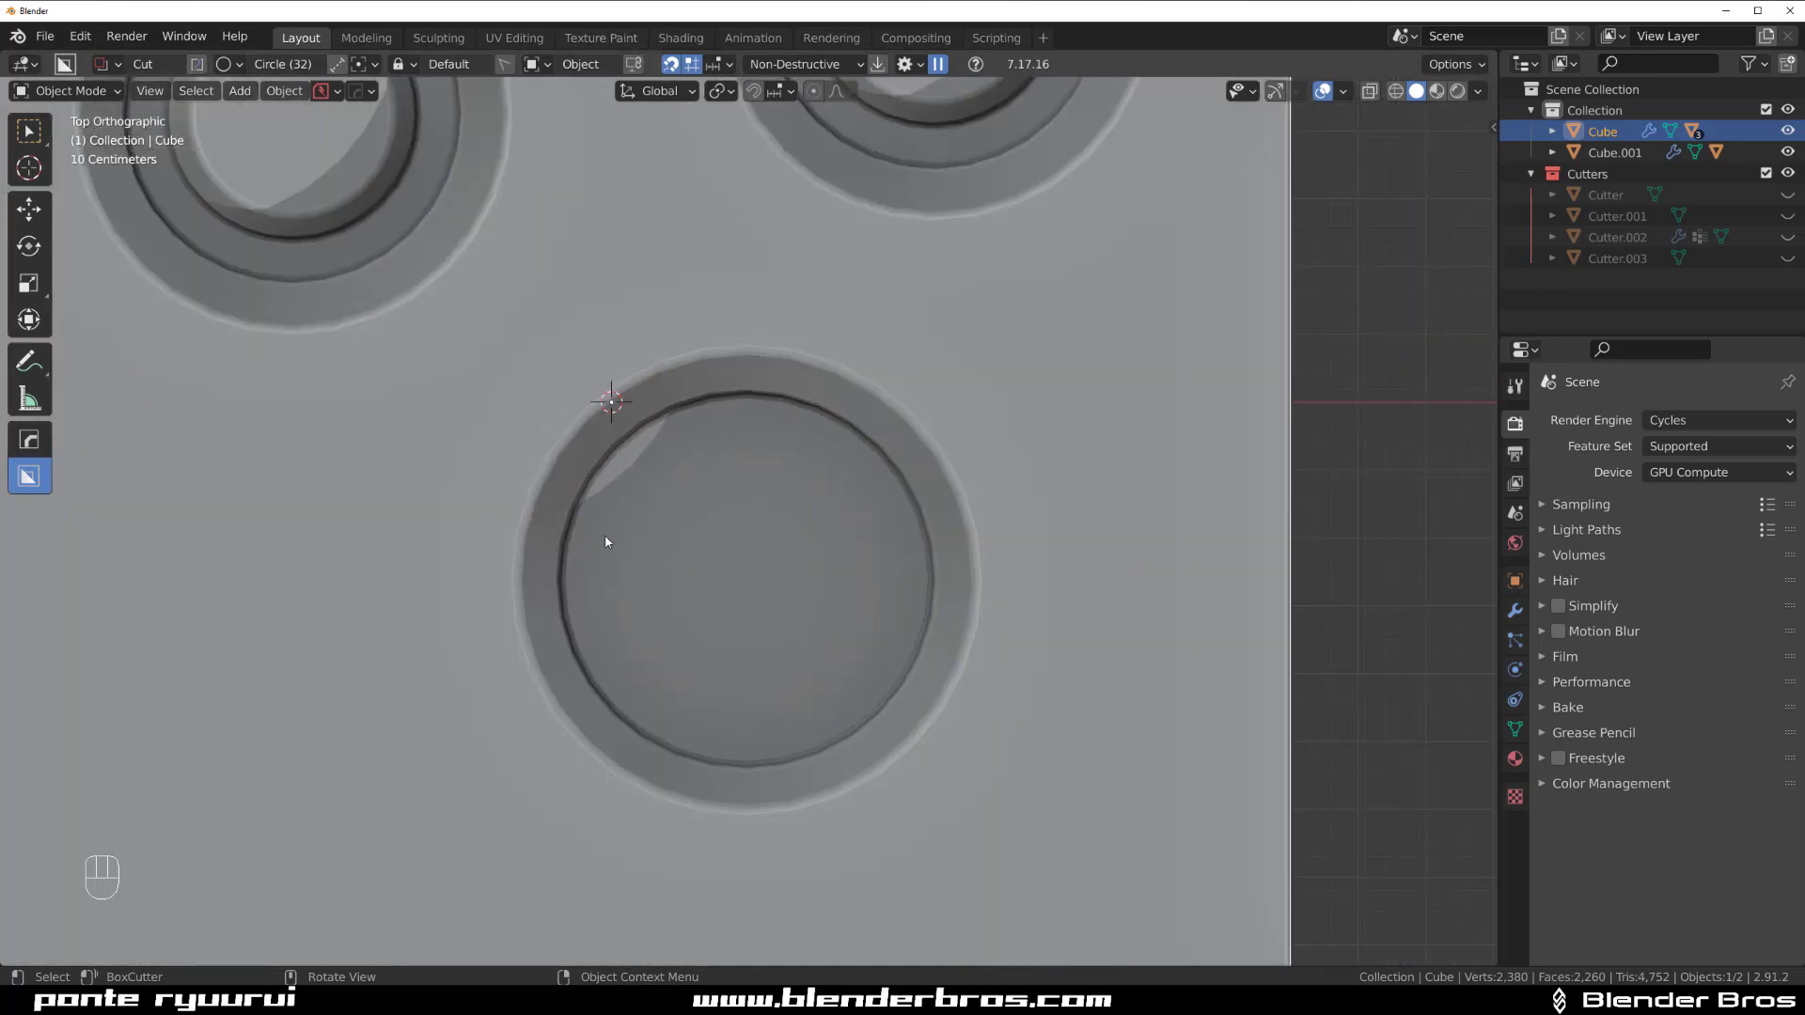
pyautogui.press('Tab')
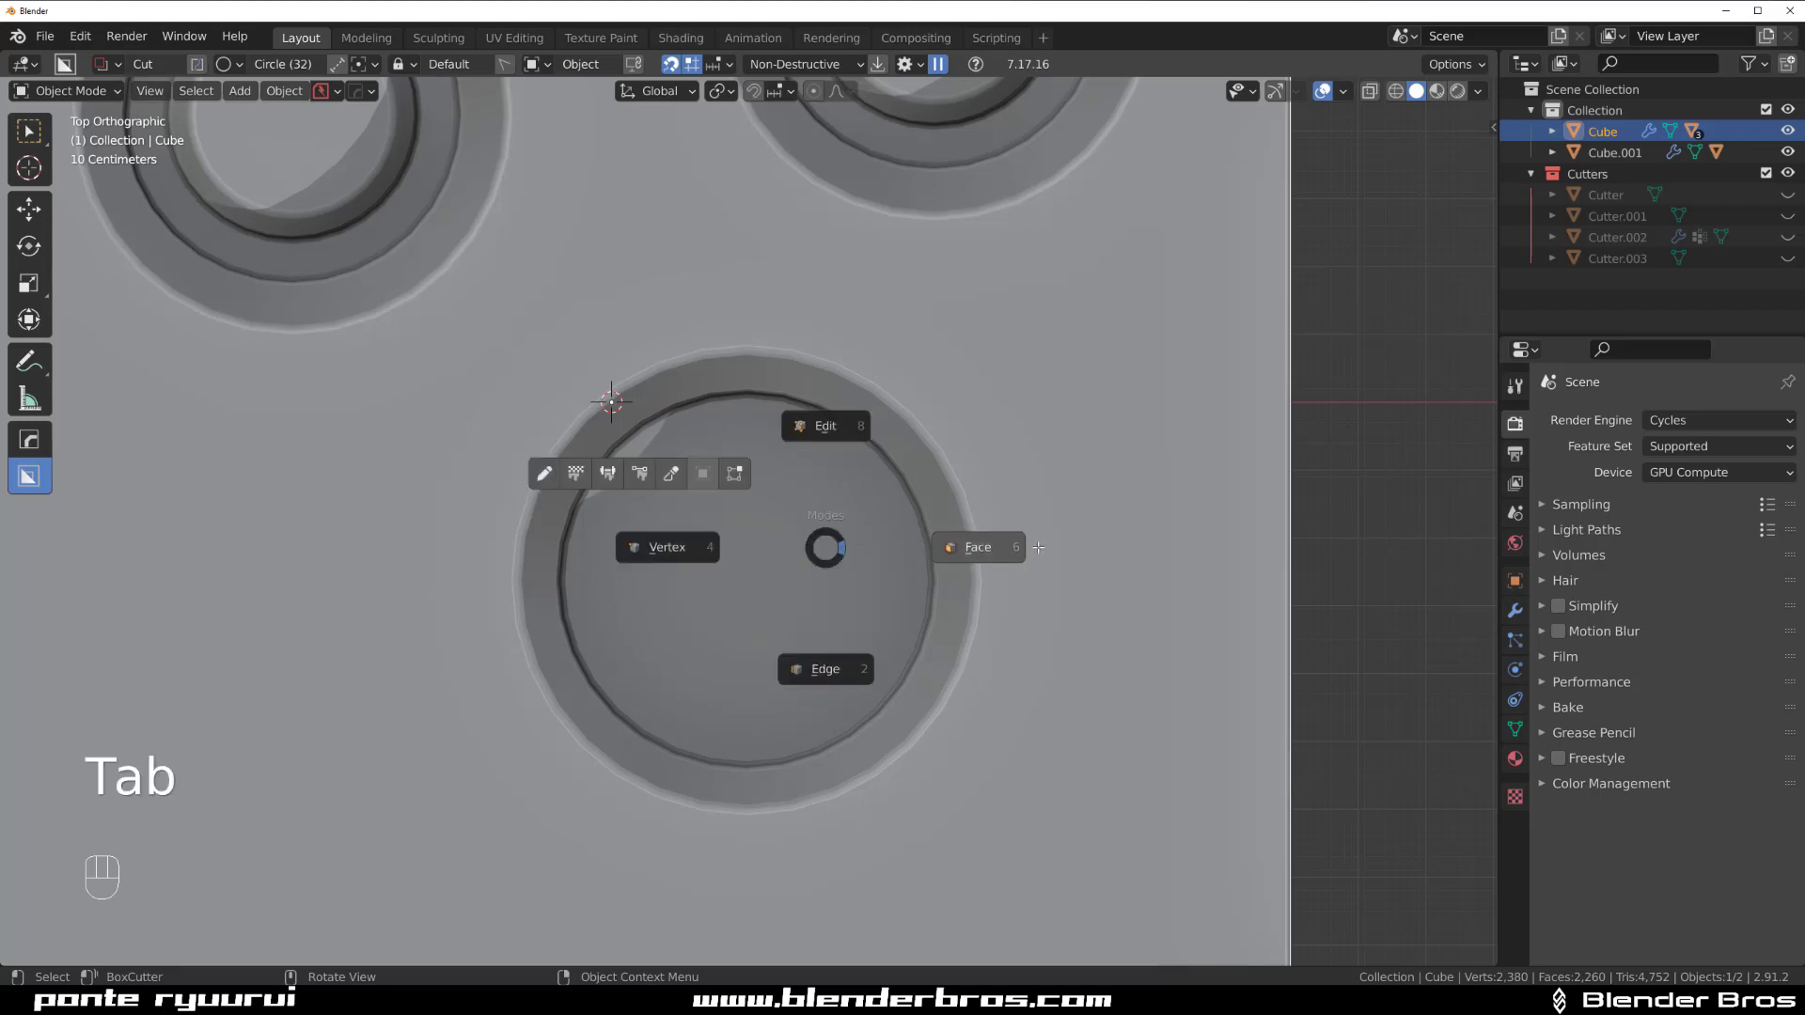
pyautogui.click(726, 581)
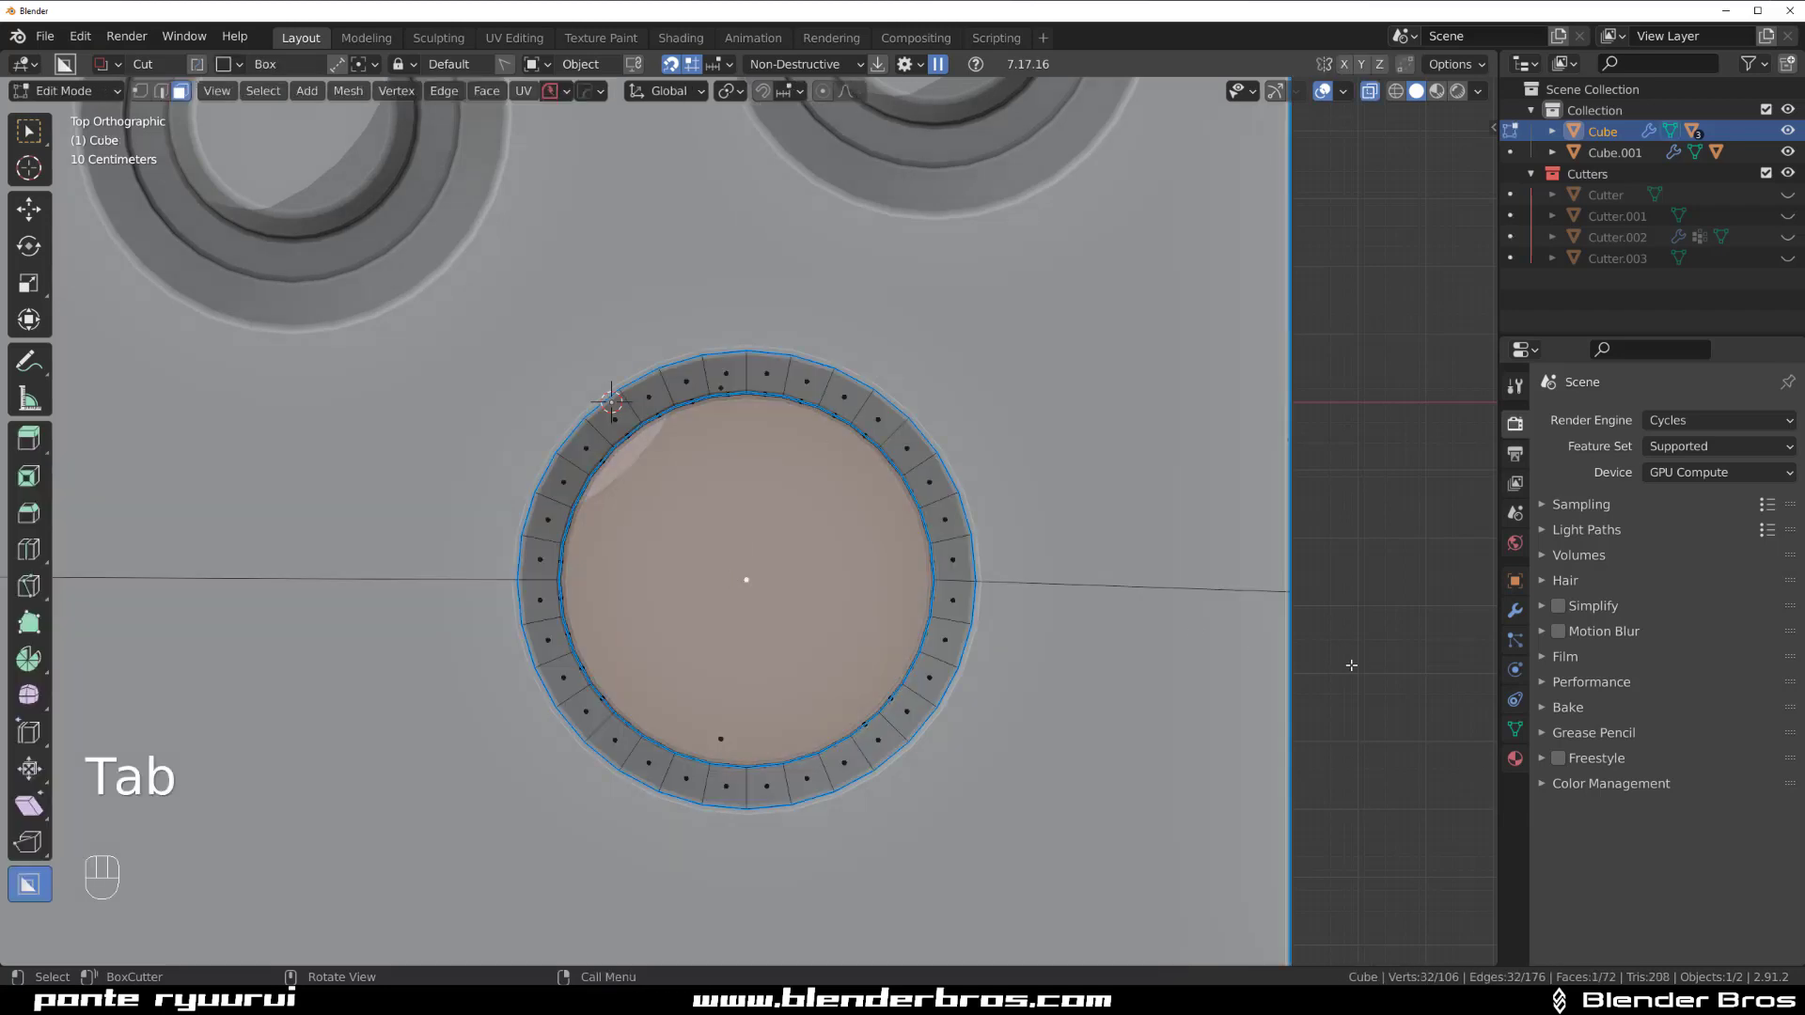
pyautogui.press('s')
pyautogui.click(1319, 663)
pyautogui.press('Tab')
pyautogui.scroll(-4, 1071, 346)
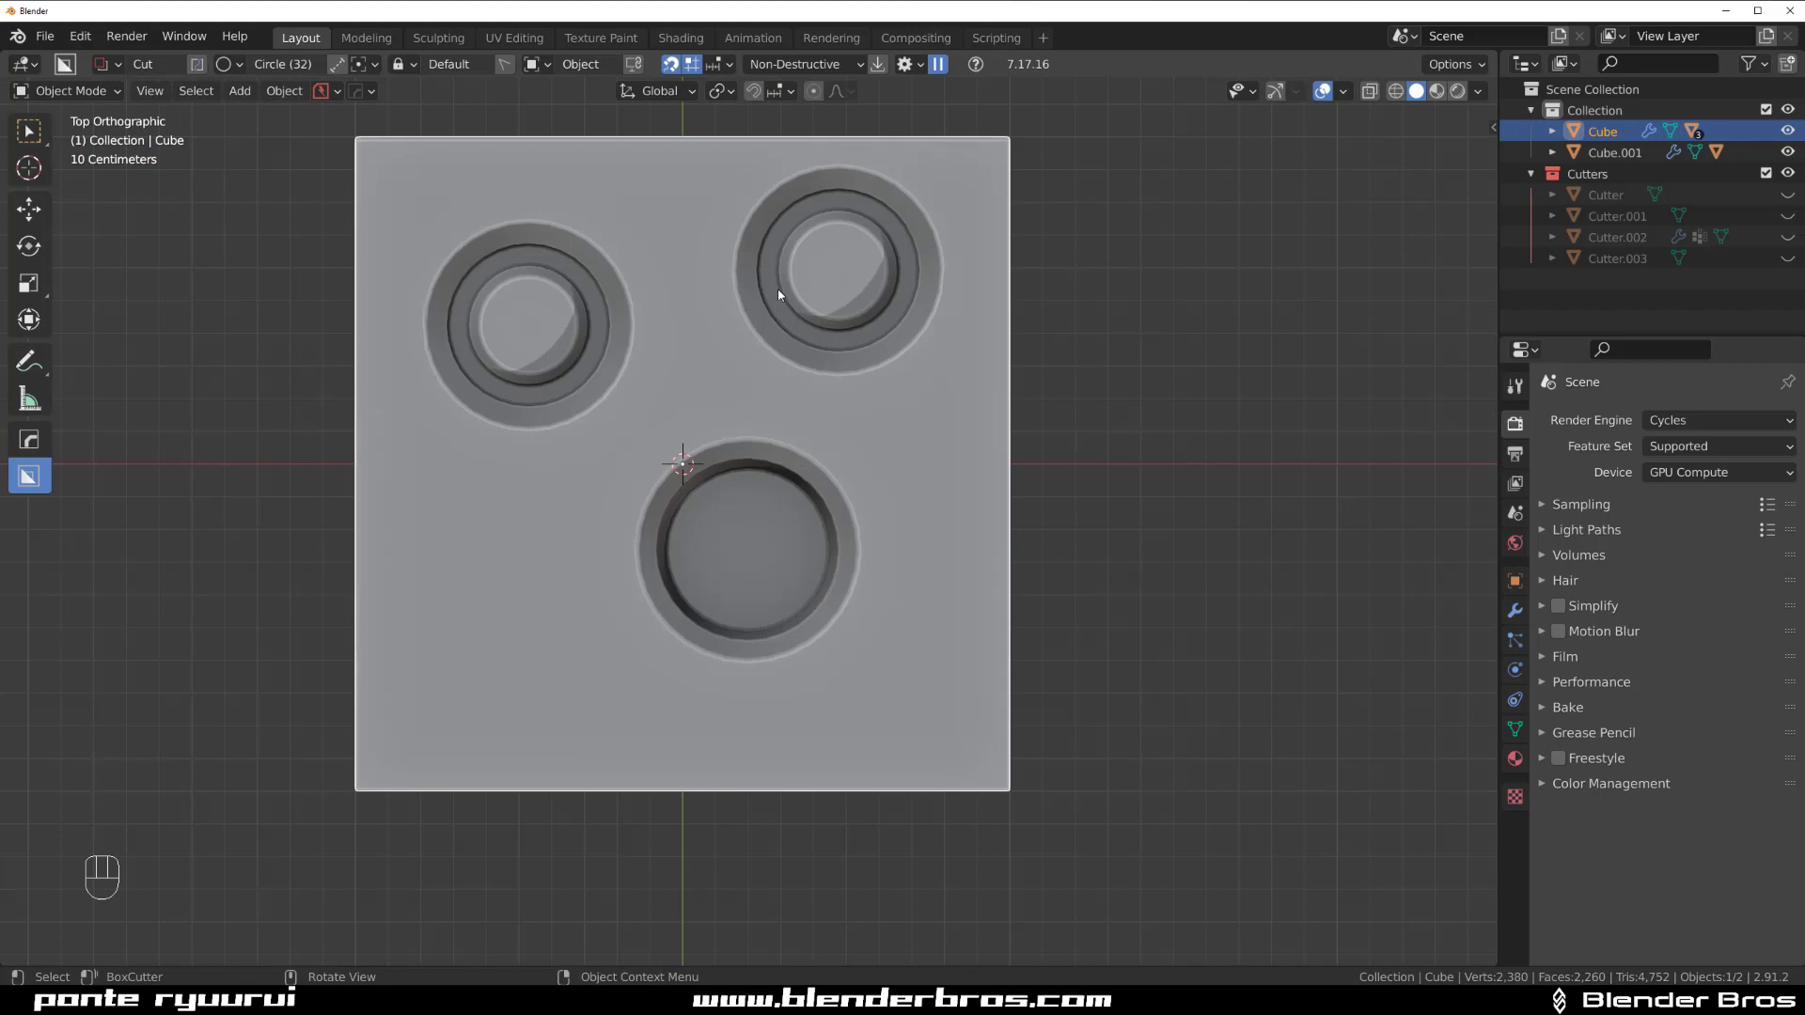
# - Apply the hole's boolean on the second cube with Csharp, keeping its bevel and weighted normal modifiers
pyautogui.scroll(-3, 780, 338)
pyautogui.keyDown('shift'); pyautogui.moveTo(784, 385); pyautogui.dragTo(764, 693, button='middle'); pyautogui.keyUp('shift')
pyautogui.keyDown('shift'); pyautogui.moveTo(736, 262); pyautogui.dragTo(741, 722, button='middle'); pyautogui.keyUp('shift')
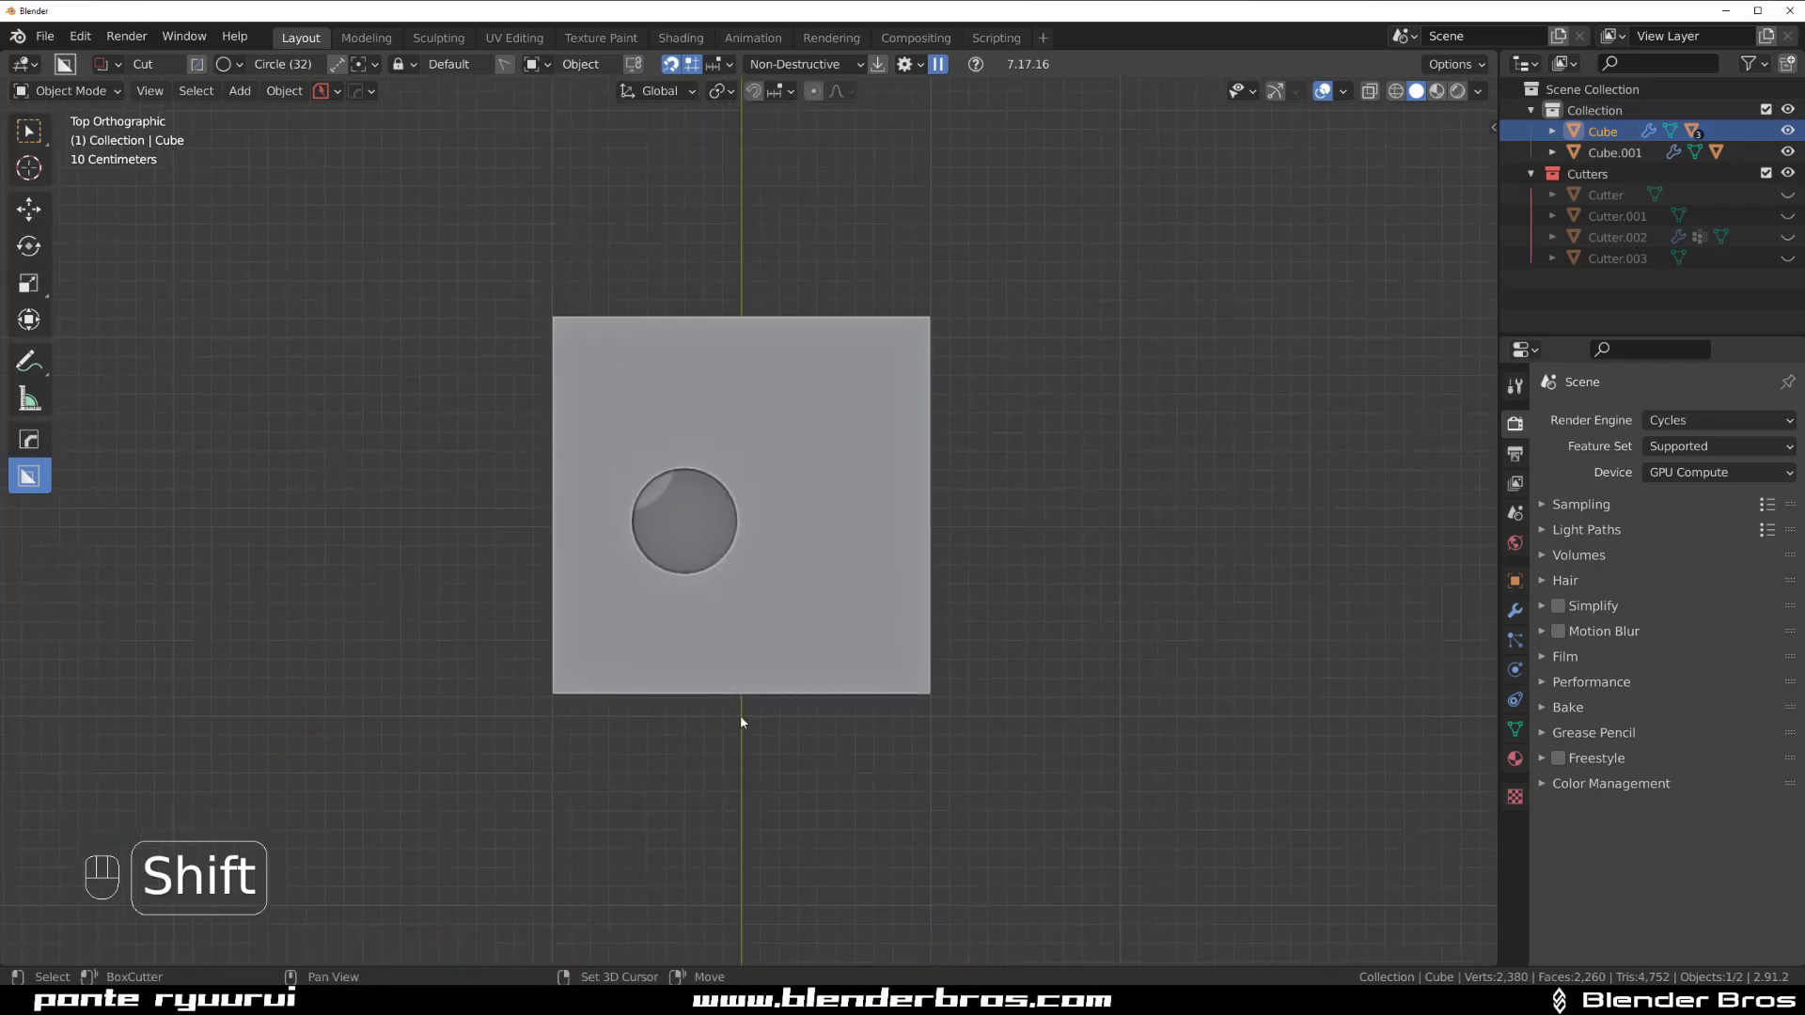
pyautogui.scroll(7, 639, 592)
pyautogui.keyDown('shift'); pyautogui.moveTo(550, 508); pyautogui.dragTo(685, 460, button='middle'); pyautogui.keyUp('shift')
pyautogui.moveTo(695, 596); pyautogui.dragTo(724, 439, button='middle')
pyautogui.press('KP_5')
pyautogui.scroll(-4, 454, 554)
pyautogui.scroll(7, 923, 441)
pyautogui.scroll(2, 738, 348)
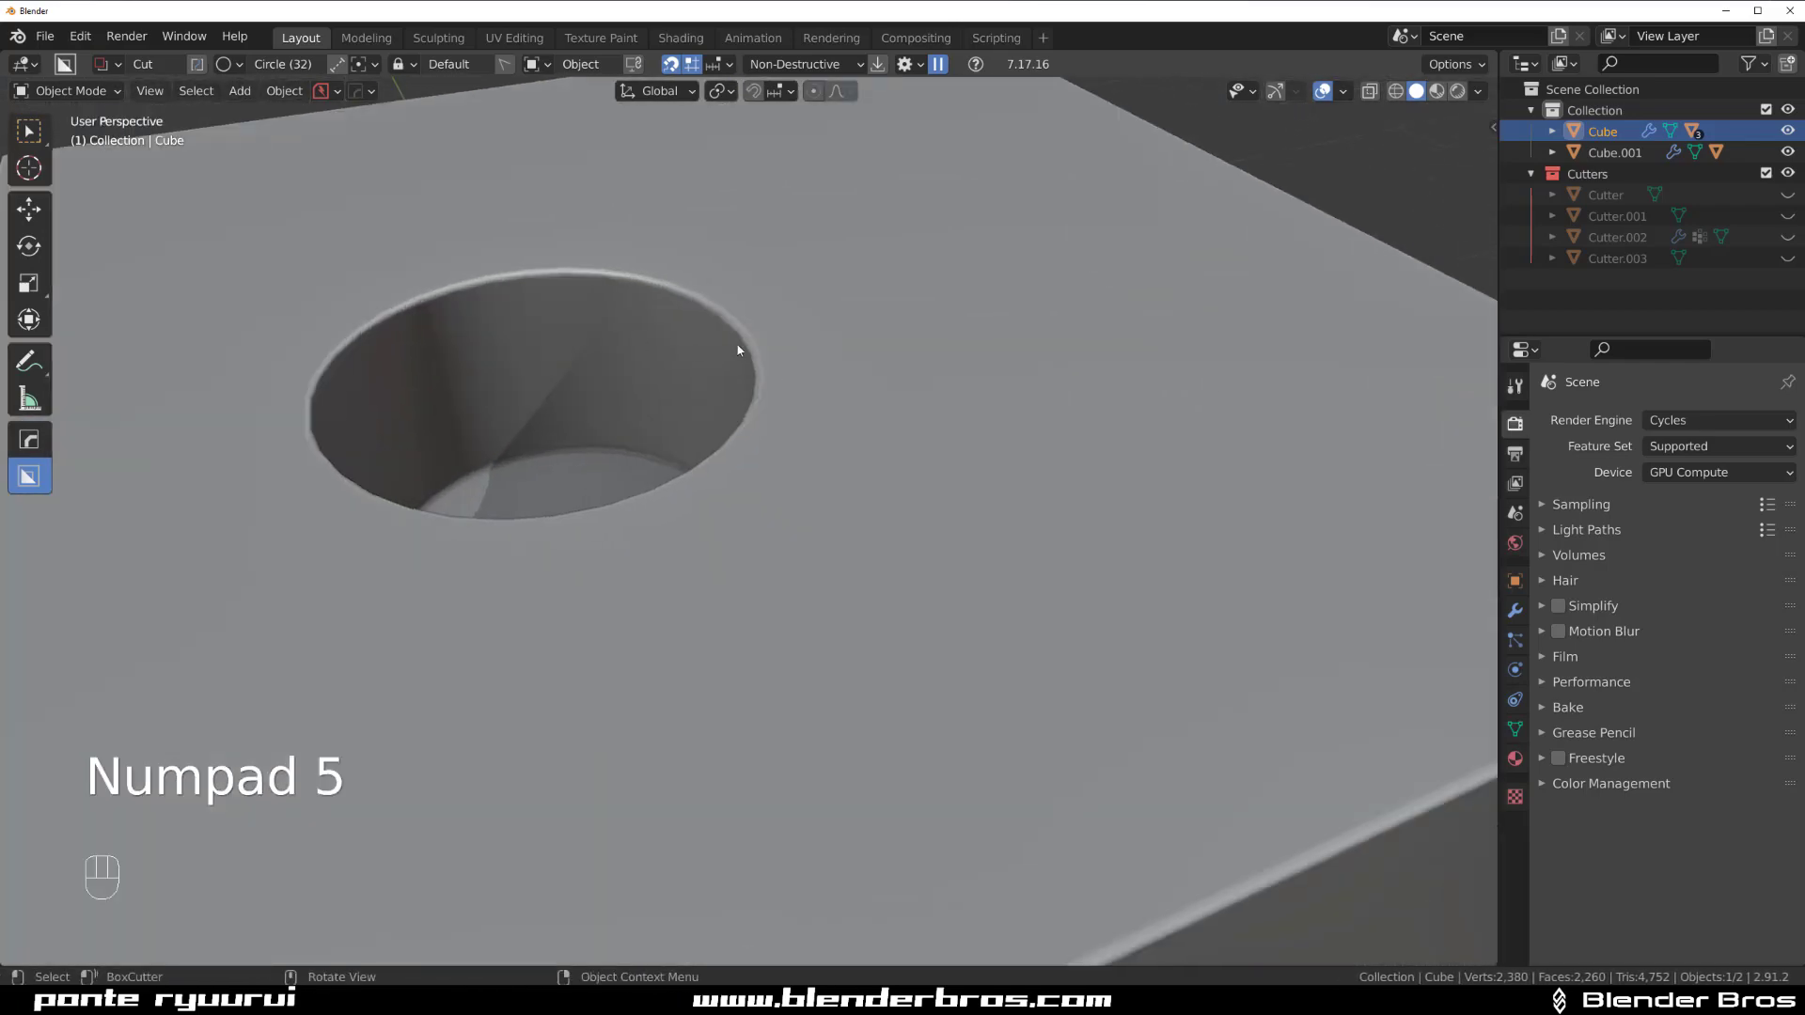
pyautogui.click(856, 403)
pyautogui.press('q')
pyautogui.keyDown('ctrl'); pyautogui.click(856, 402); pyautogui.keyUp('ctrl')
# - Knife a straight horizontal cut across the second cube's top face from the hole's right-side vertex to the outer edge
pyautogui.press('`')
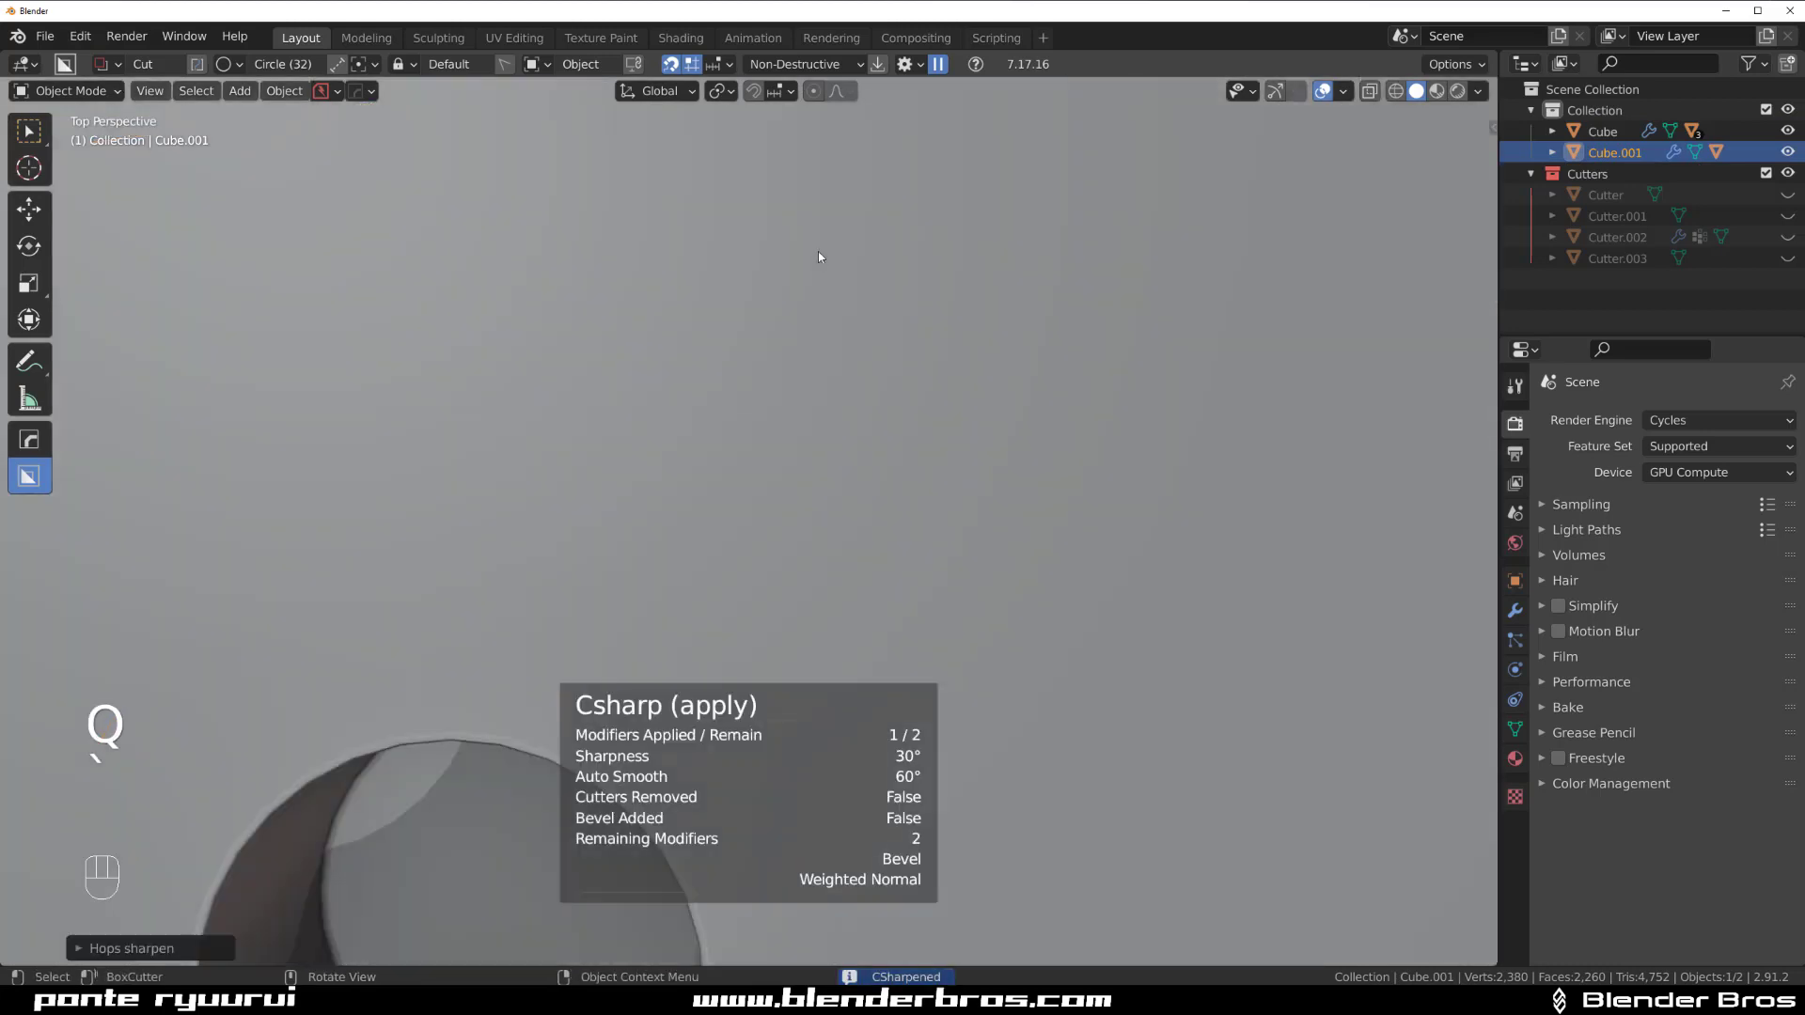
pyautogui.press('KP_5')
pyautogui.scroll(-4, 771, 611)
pyautogui.keyDown('shift'); pyautogui.moveTo(831, 584); pyautogui.dragTo(831, 378, button='middle'); pyautogui.keyUp('shift')
pyautogui.scroll(4, 818, 379)
pyautogui.press('Tab')
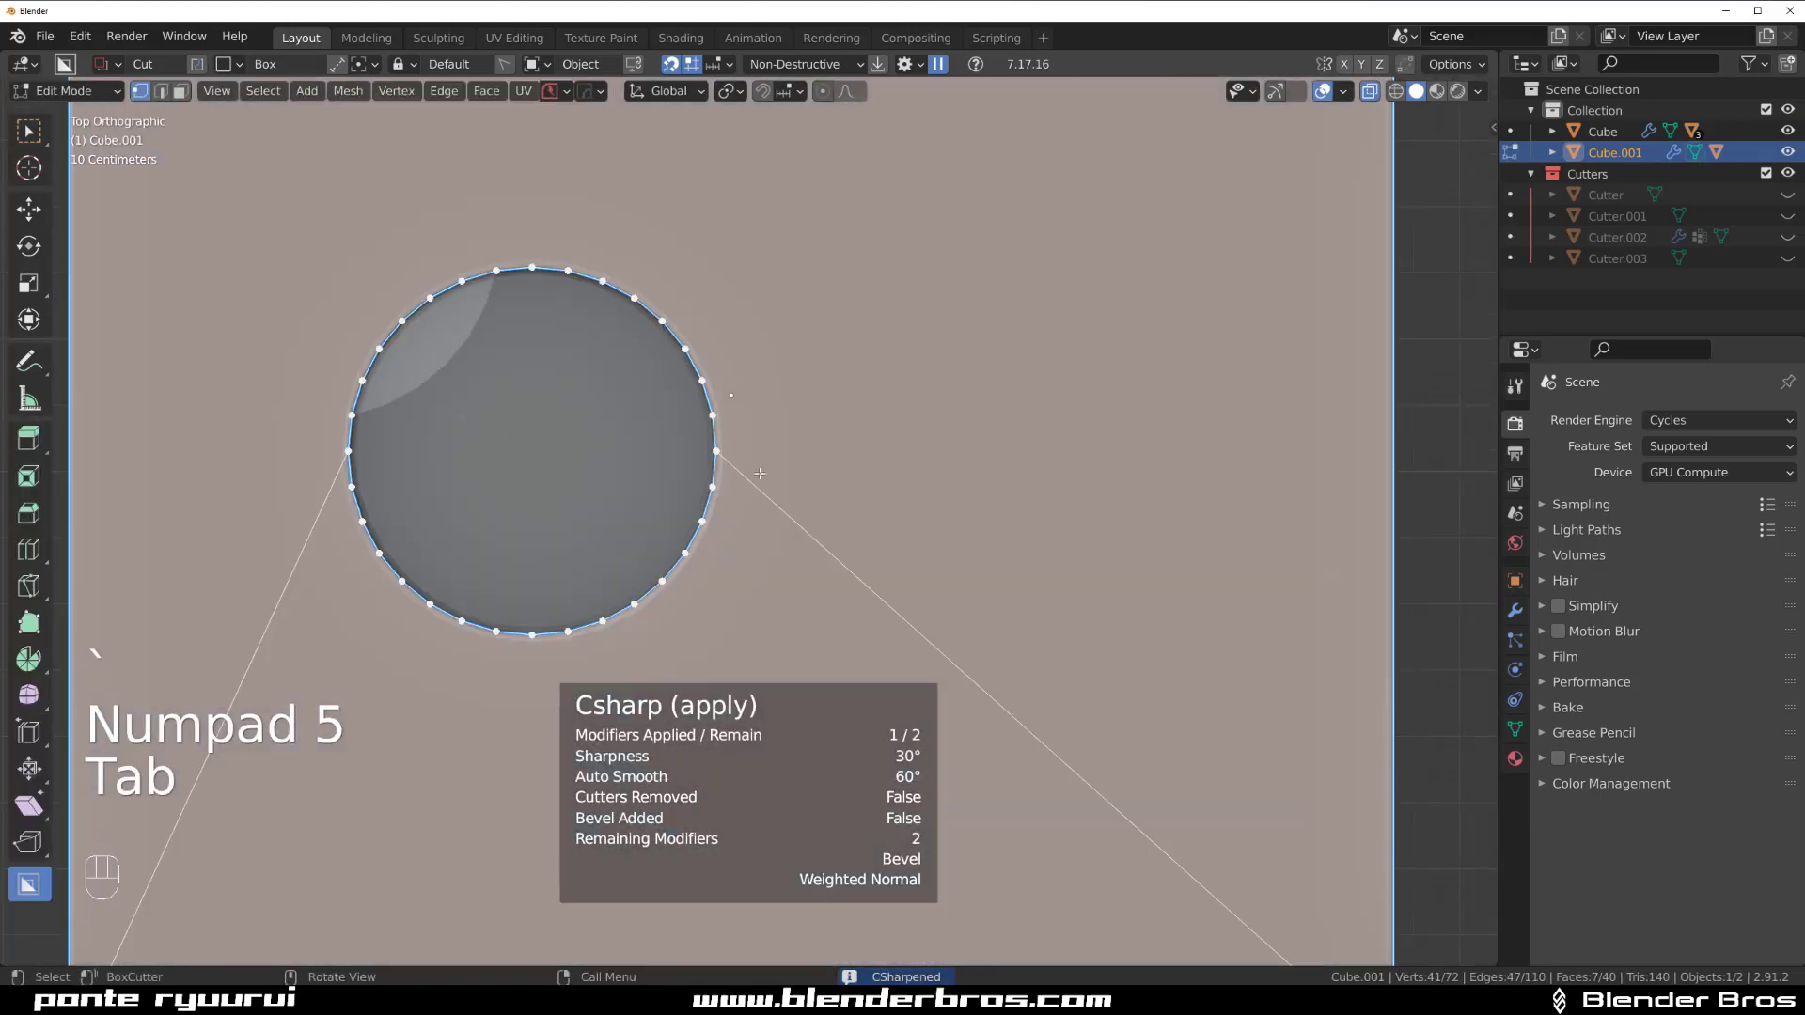
pyautogui.press('k')
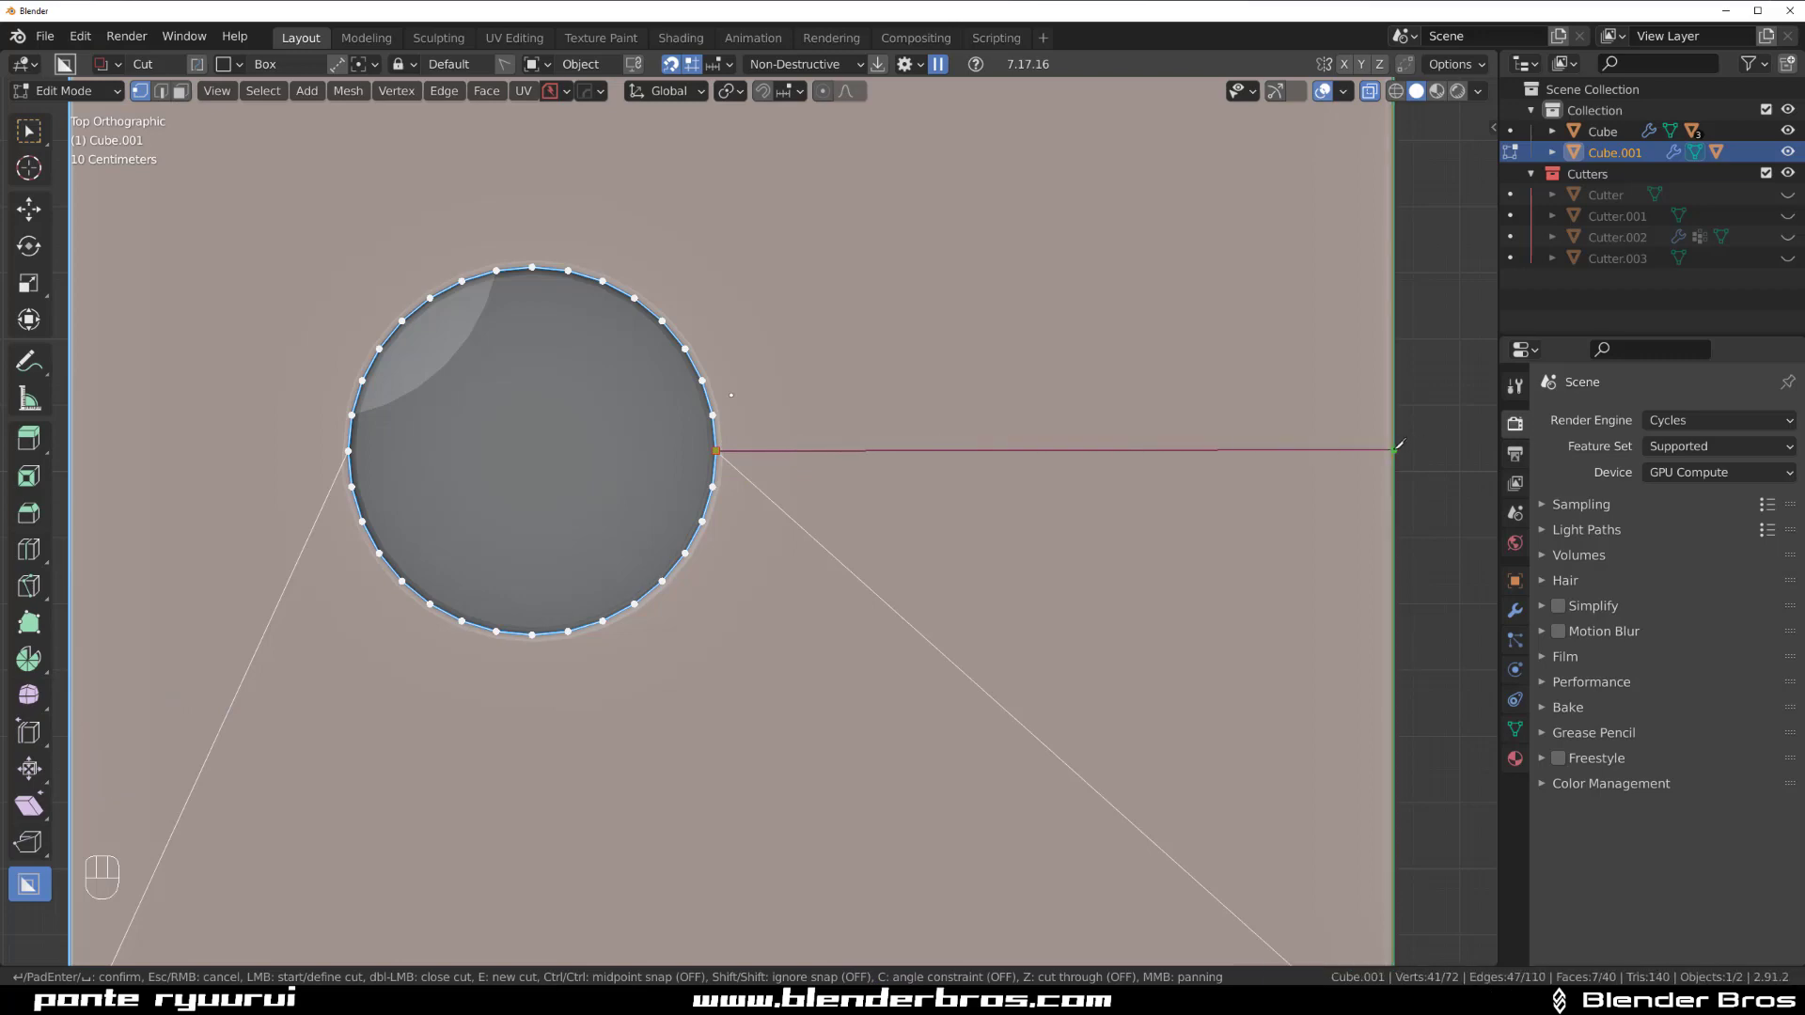
pyautogui.press('space')
# - Try to bevel the hole's top rim edge loop by about 0.14 m
pyautogui.scroll(-3, 817, 435)
pyautogui.moveTo(719, 423); pyautogui.dragTo(745, 310, button='middle')
pyautogui.press('KP_5')
pyautogui.press('Tab')
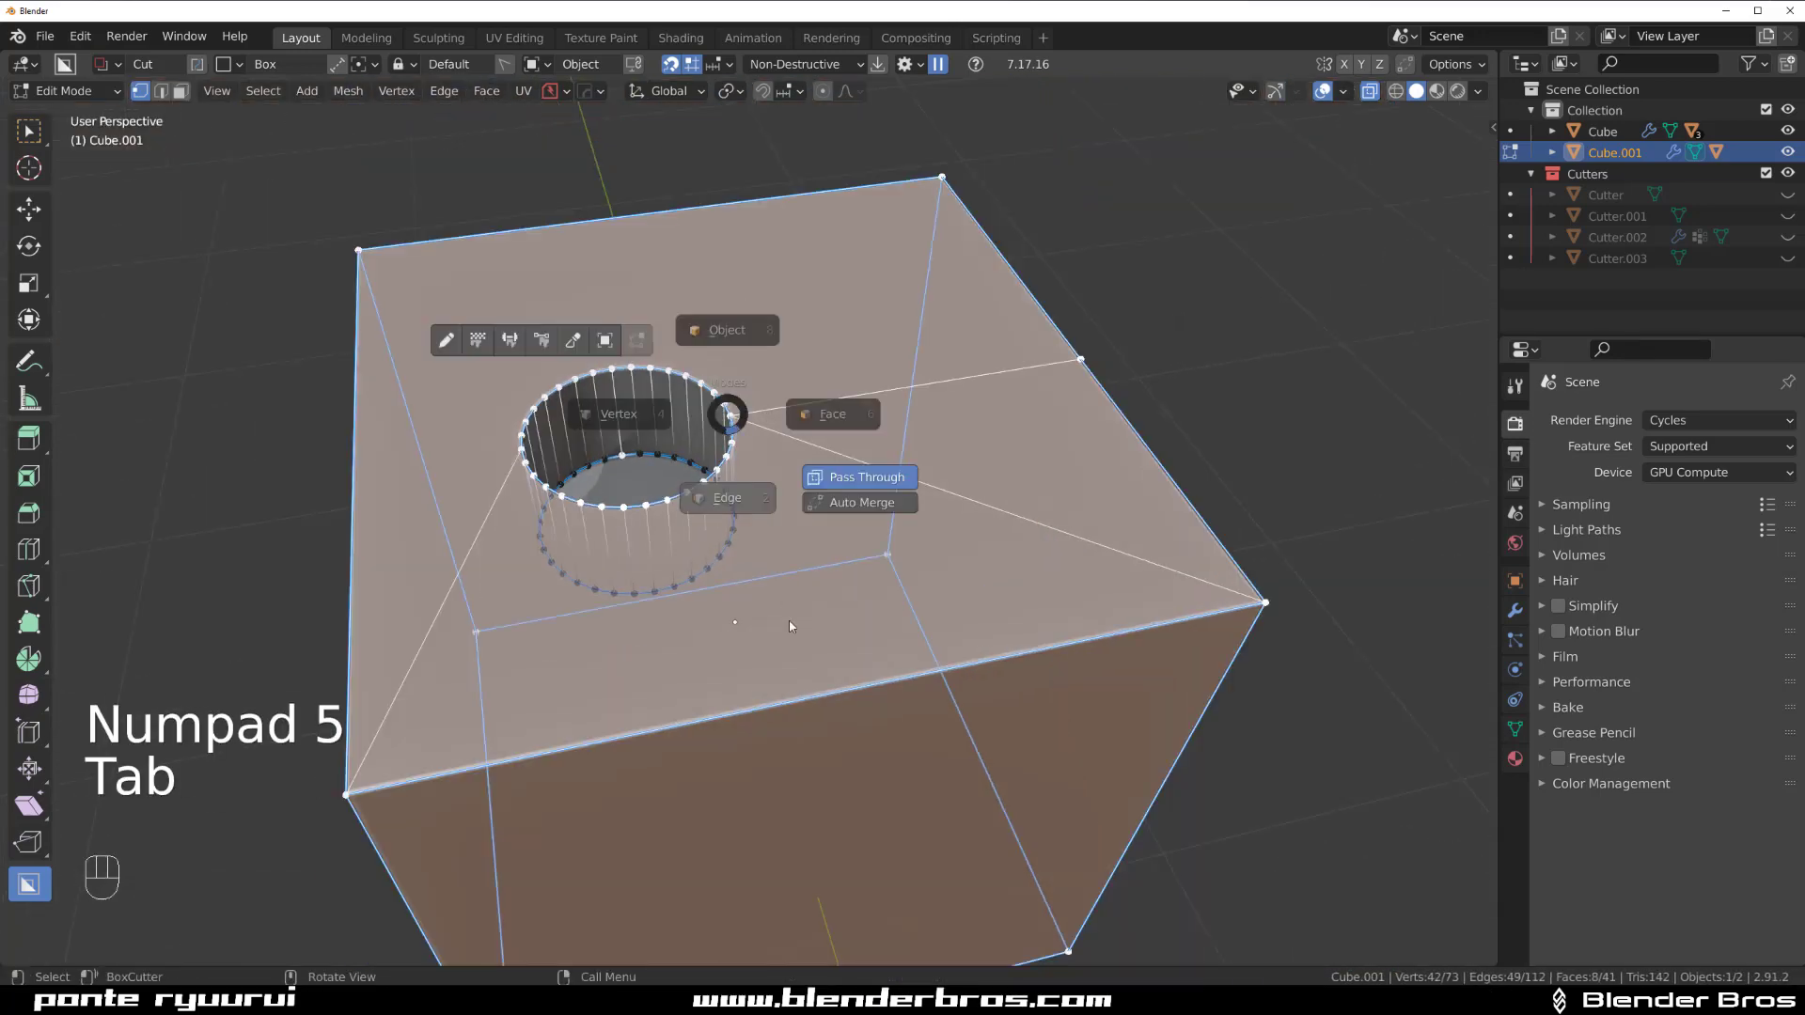
pyautogui.click(725, 474)
pyautogui.click(729, 457)
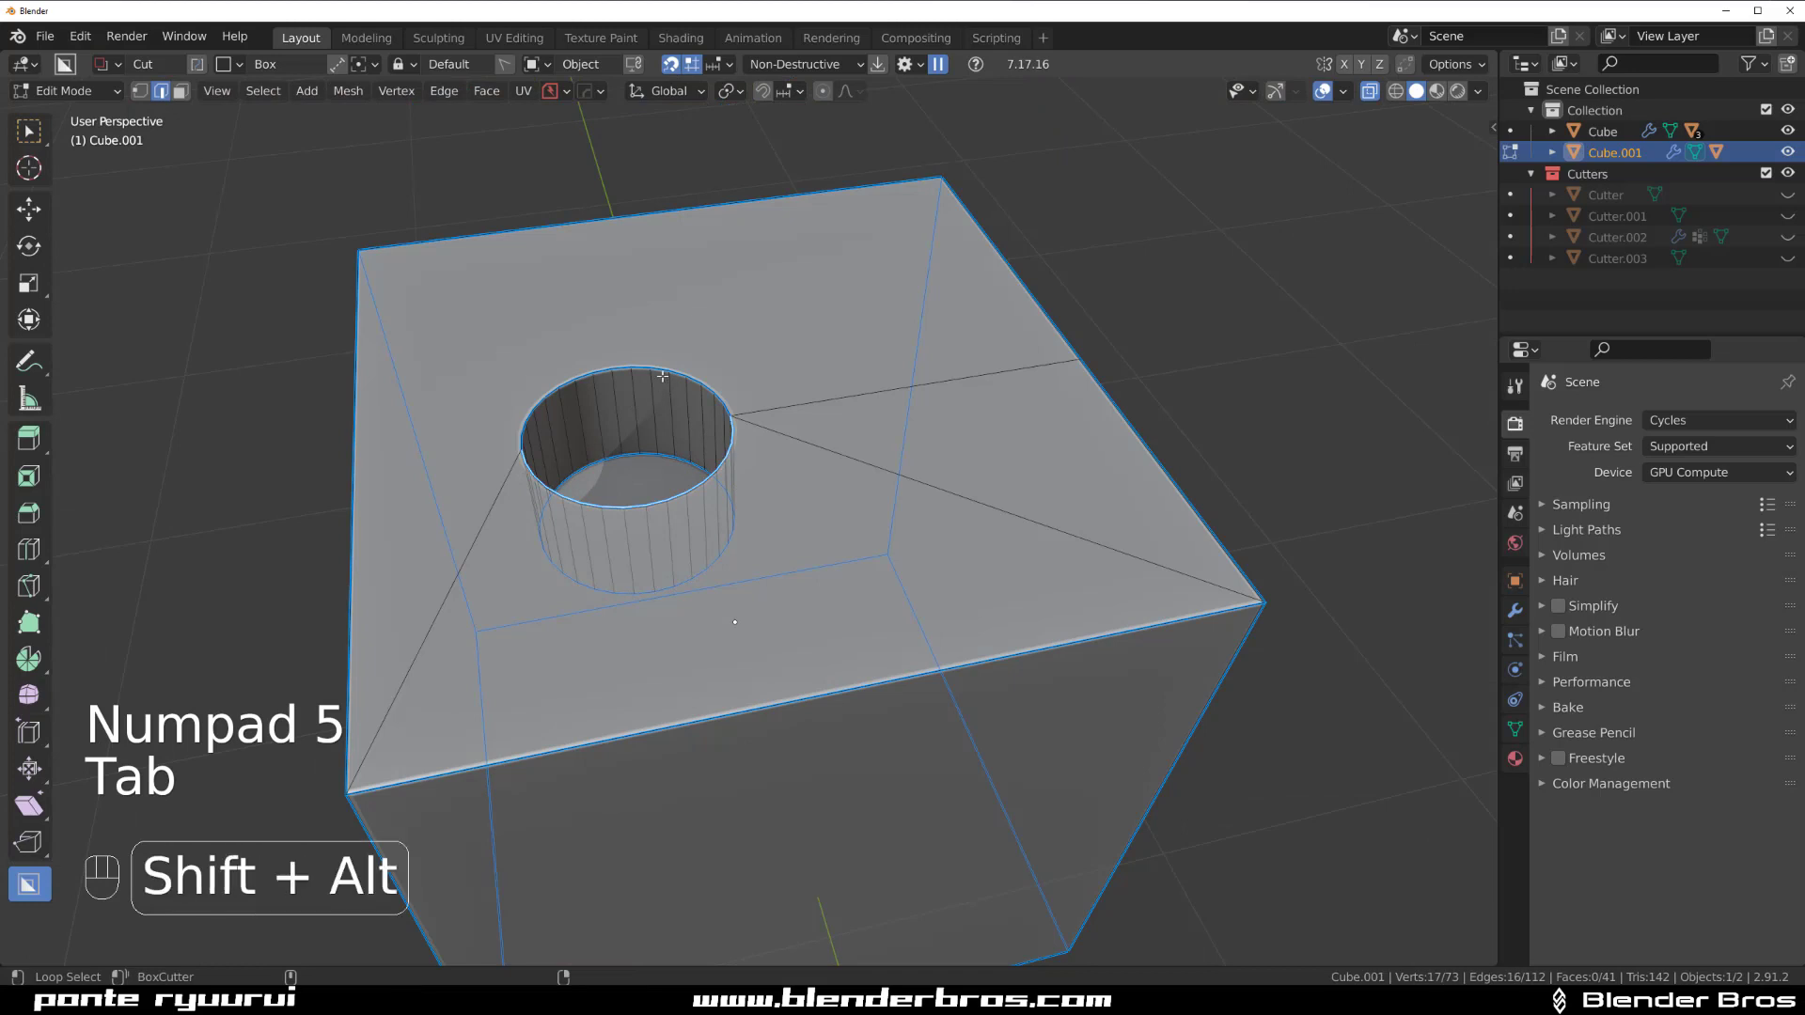
pyautogui.hotkey('ctrl', 'b')
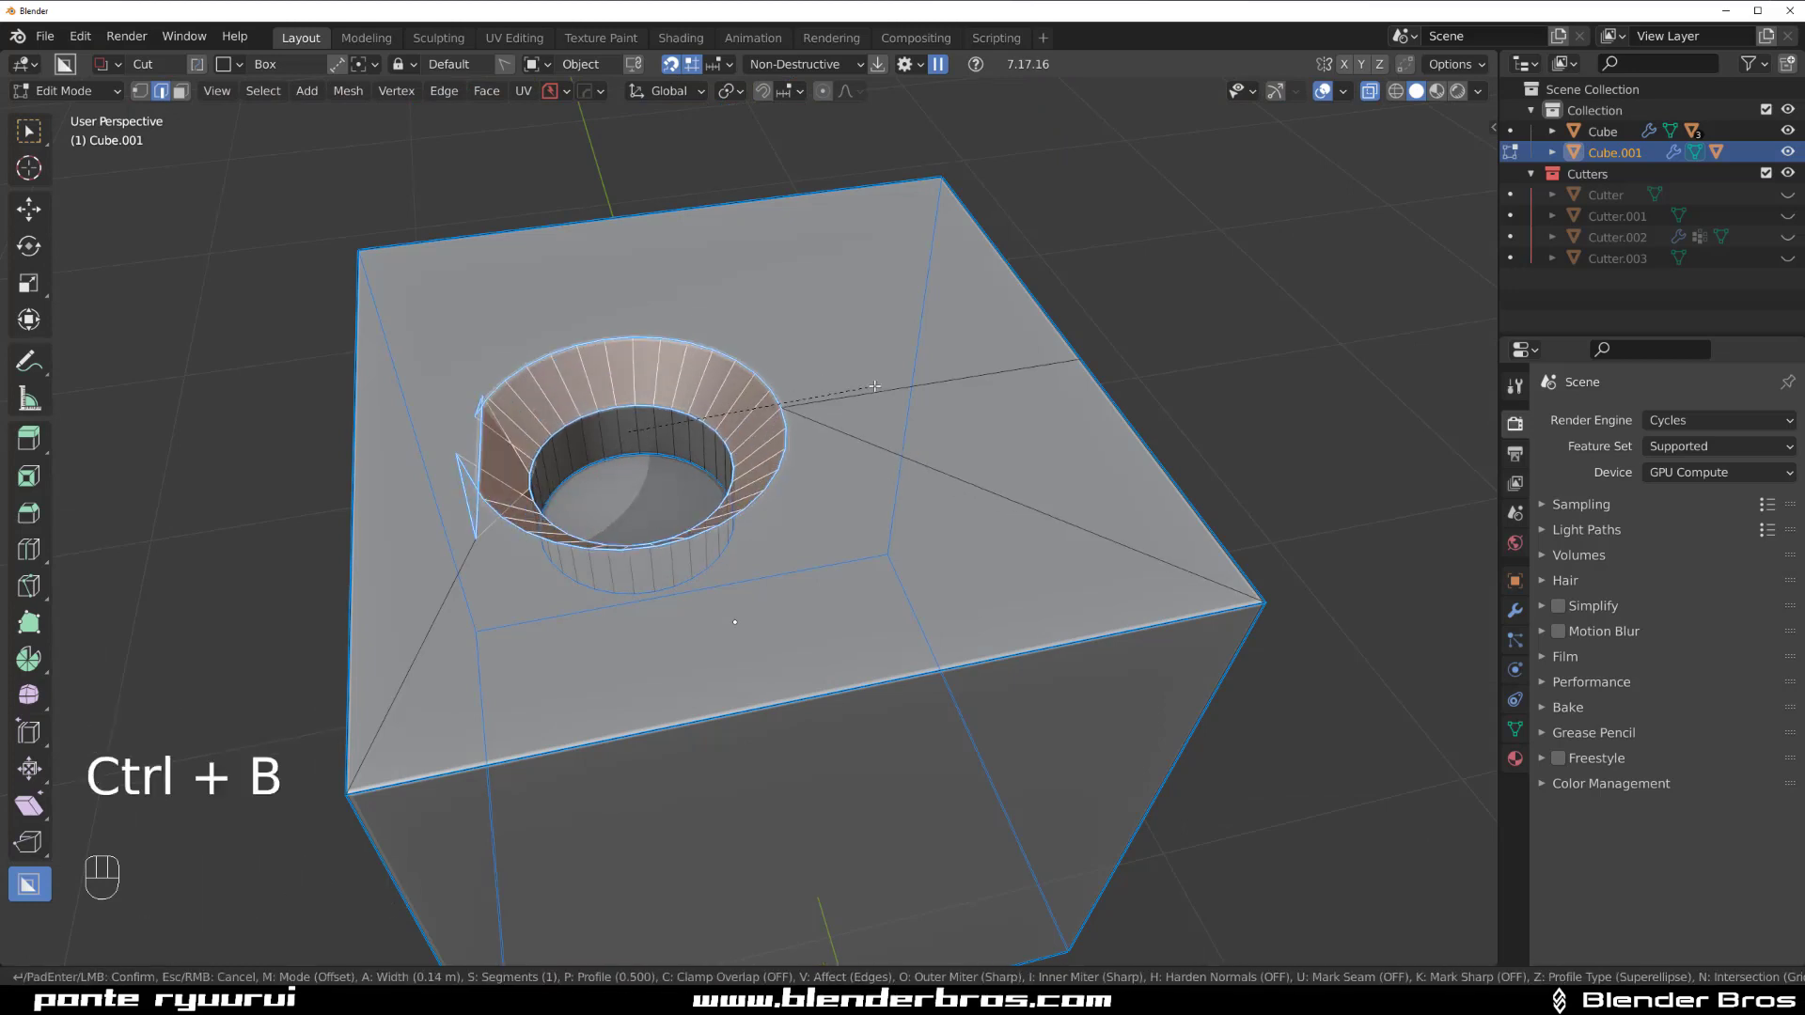
pyautogui.click(884, 385)
pyautogui.hotkey('ctrl', 'z')
# - Knife a matching horizontal cut from the hole's left-side vertex to the opposite edge of the top face
pyautogui.press('`')
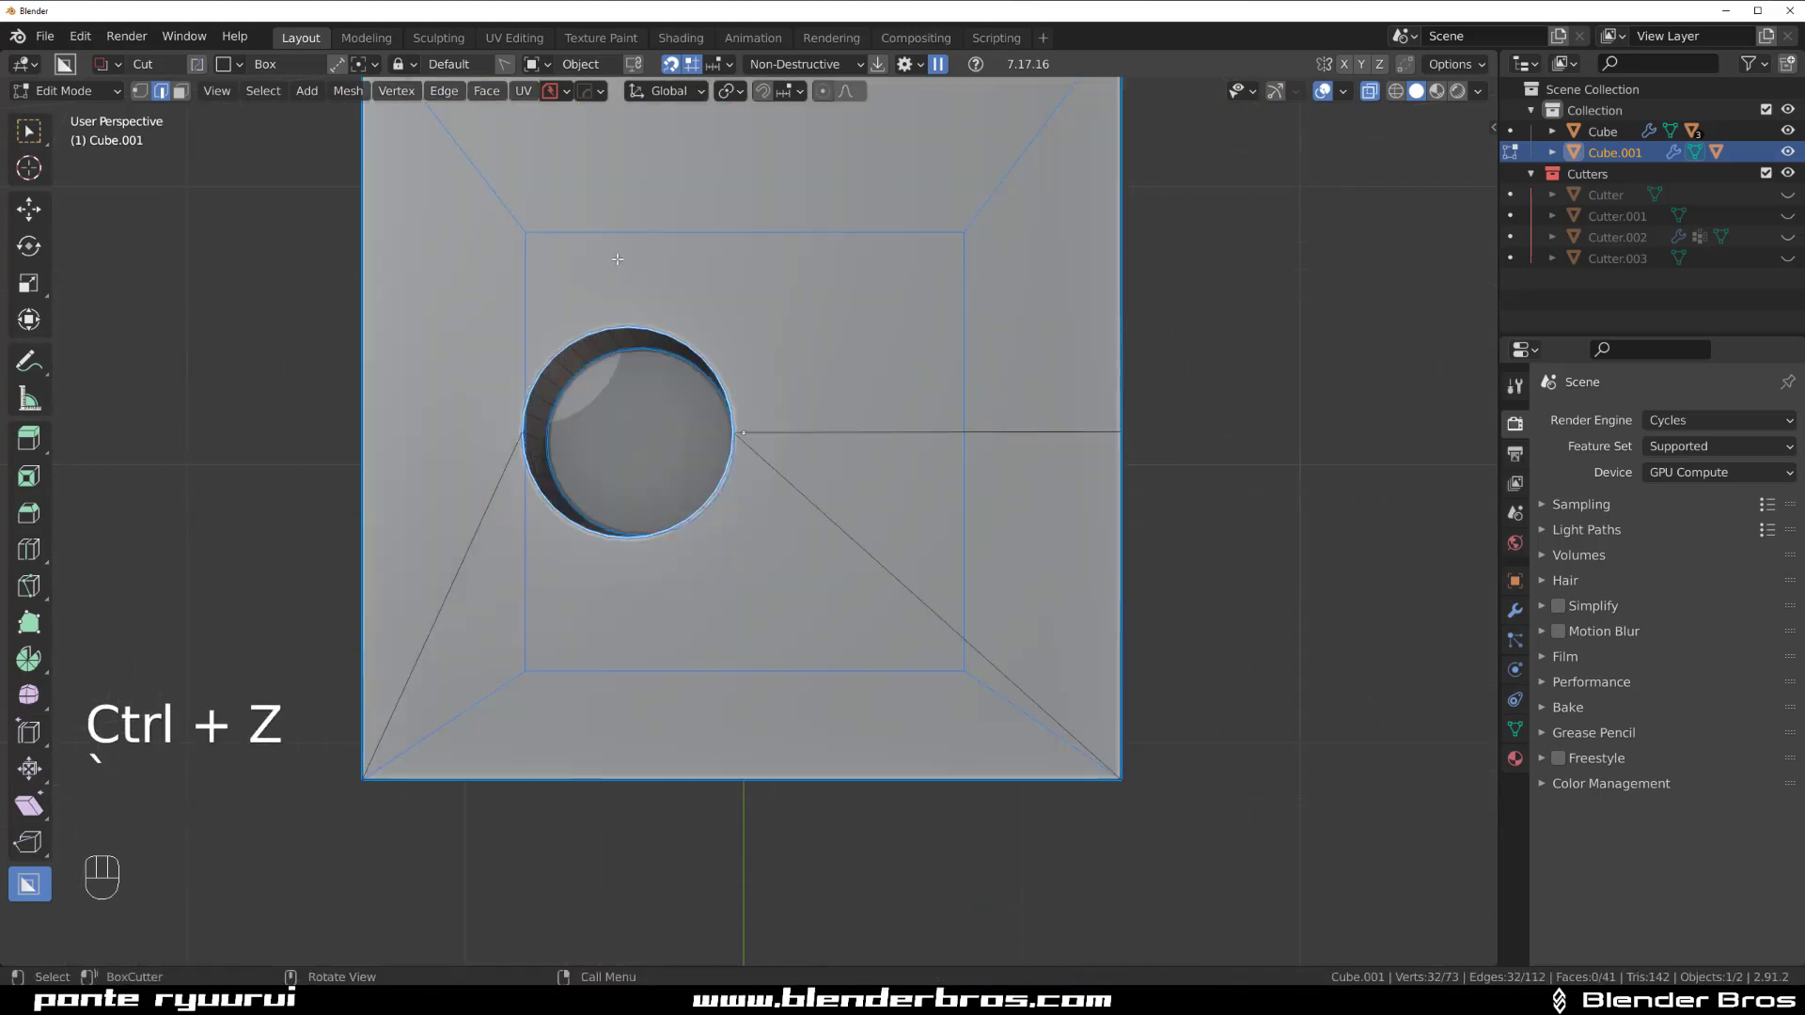
pyautogui.press('KP_5')
pyautogui.keyDown('shift'); pyautogui.moveTo(579, 417); pyautogui.dragTo(744, 507, button='middle'); pyautogui.keyUp('shift')
pyautogui.scroll(3, 745, 508)
pyautogui.press('k')
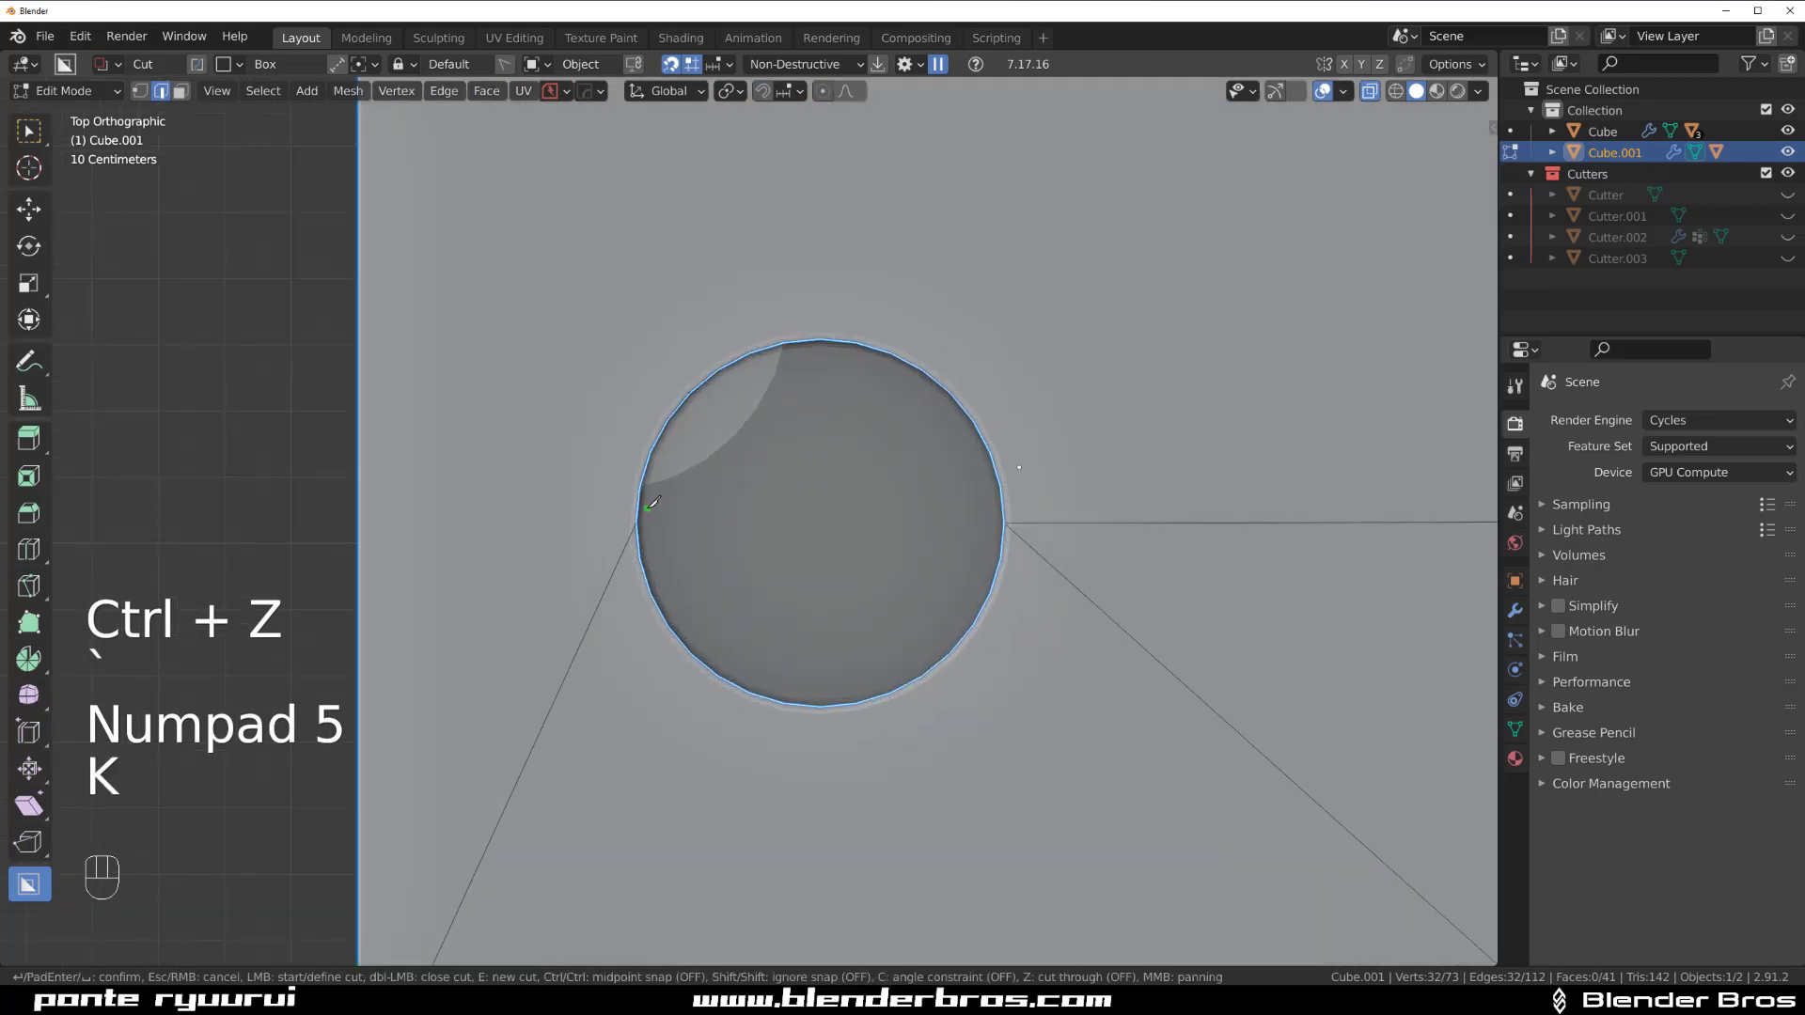
pyautogui.click(374, 518)
pyautogui.press('Return')
# - Dissolve the two diagonal edges running from the hole to the top face's corners
pyautogui.click(583, 612)
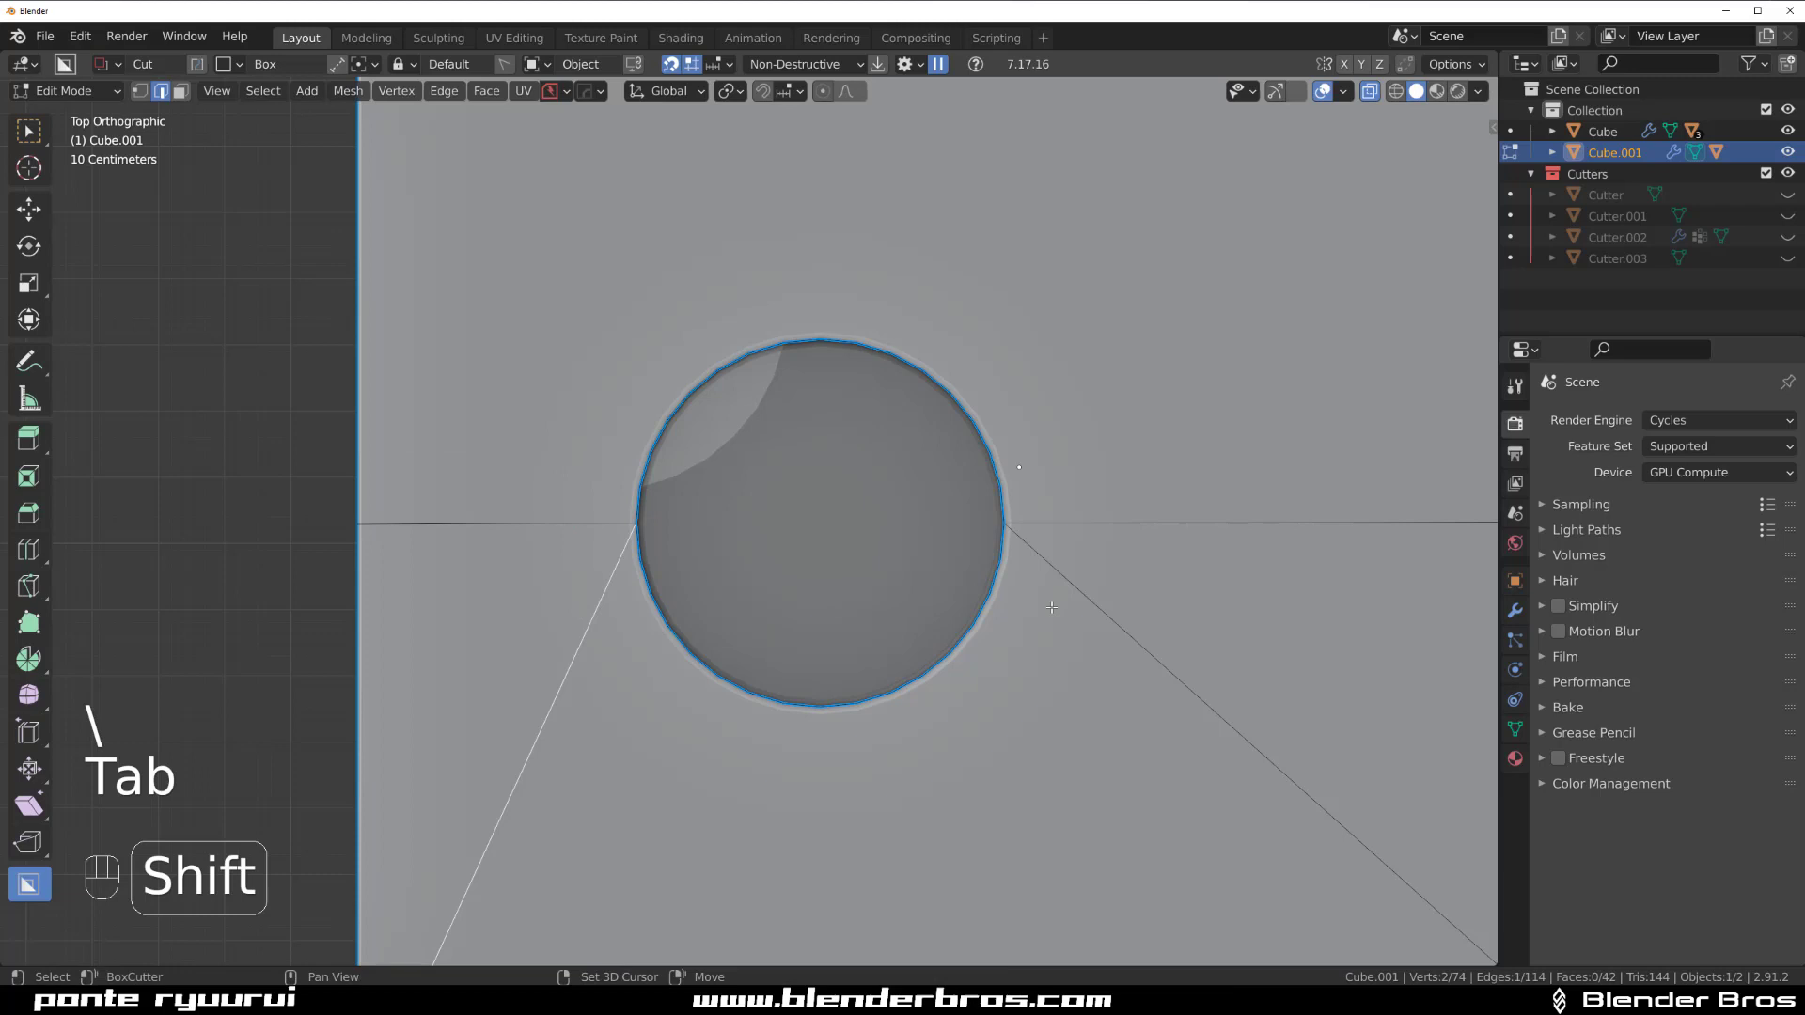
pyautogui.press('x')
pyautogui.click(833, 409)
pyautogui.moveTo(833, 409); pyautogui.dragTo(856, 350, button='middle')
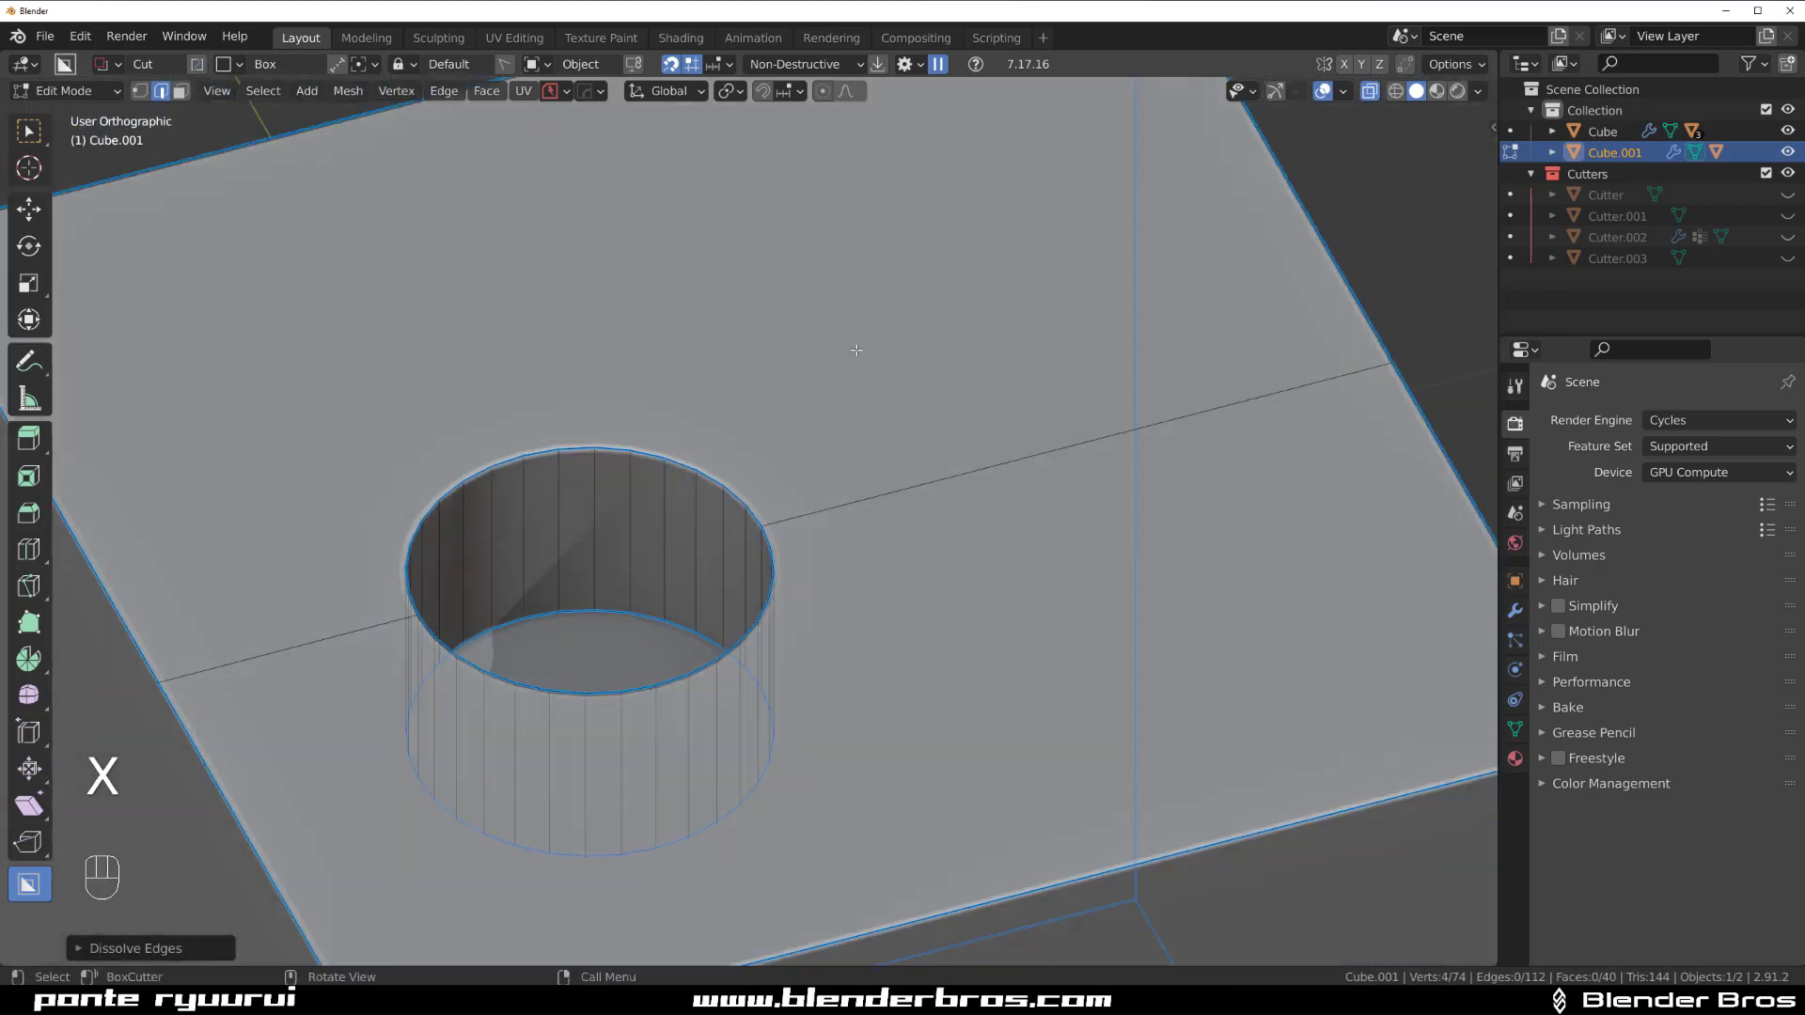
pyautogui.press('KP_5')
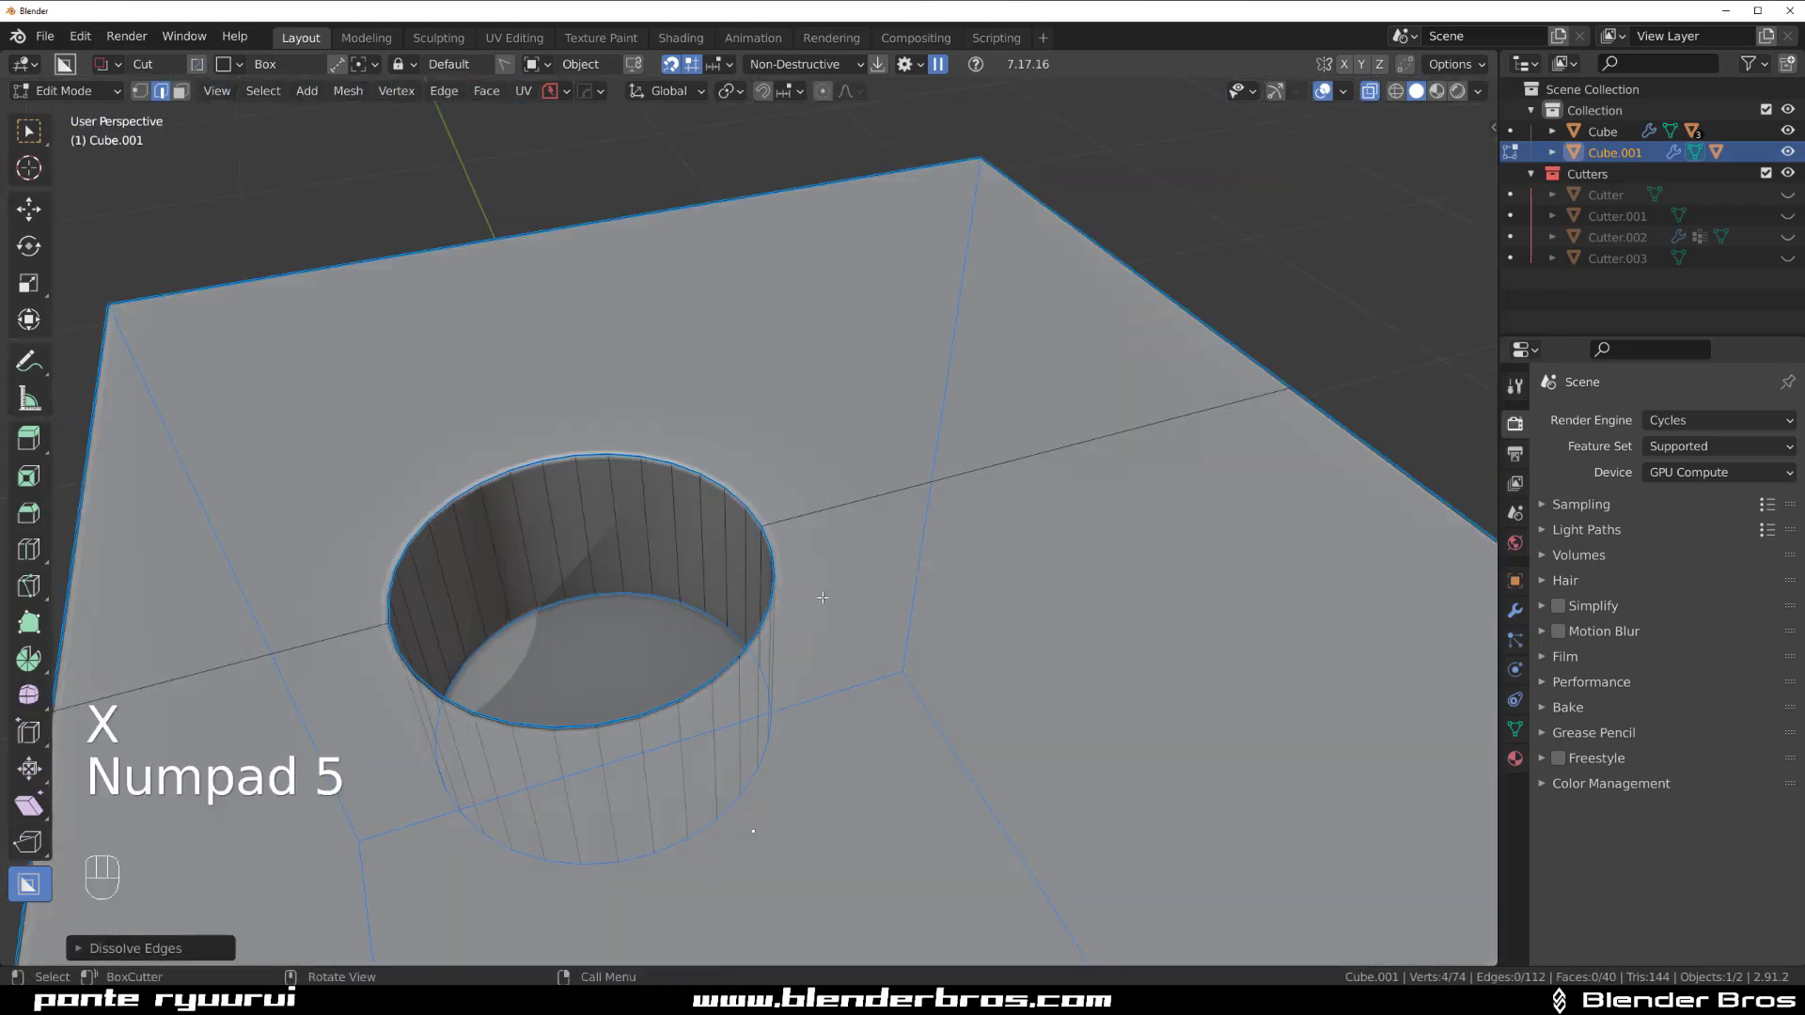
# - Bevel the hole's top rim edge loop on the second cube into a chamfer and return to Object Mode
pyautogui.keyDown('alt'); pyautogui.click(771, 531); pyautogui.keyUp('alt')
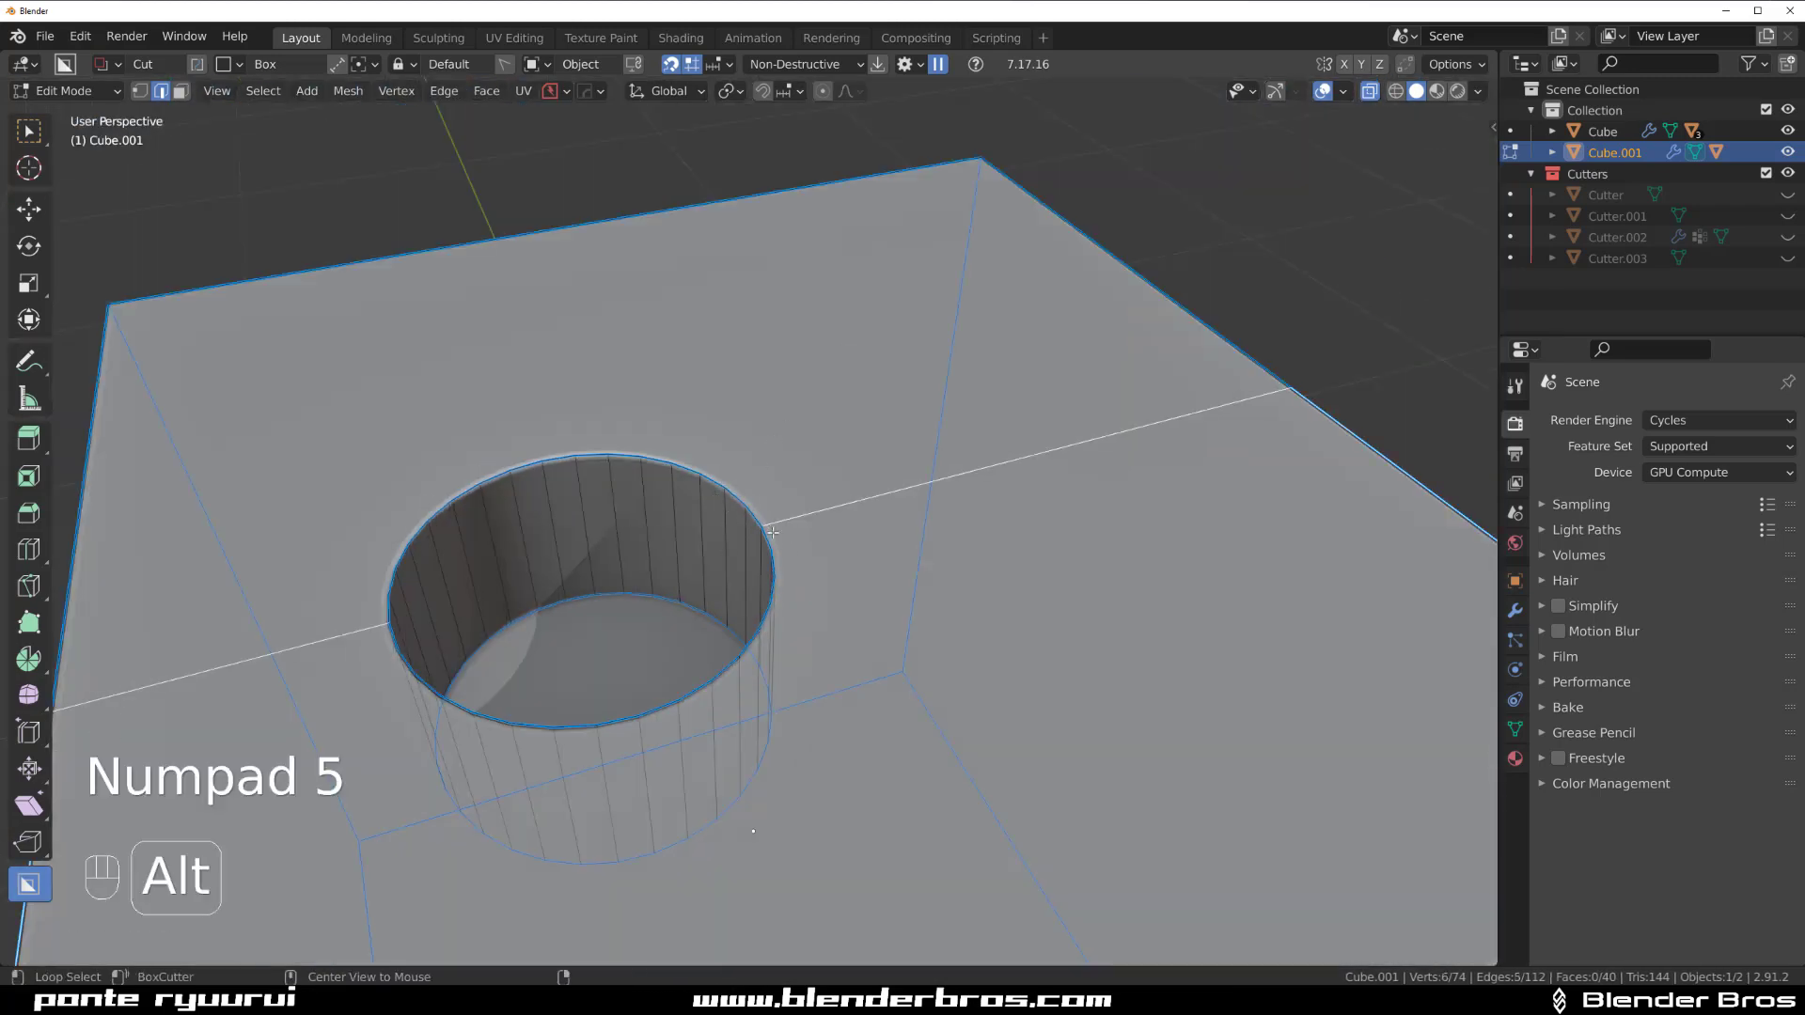
pyautogui.hotkey('ctrl', 'b')
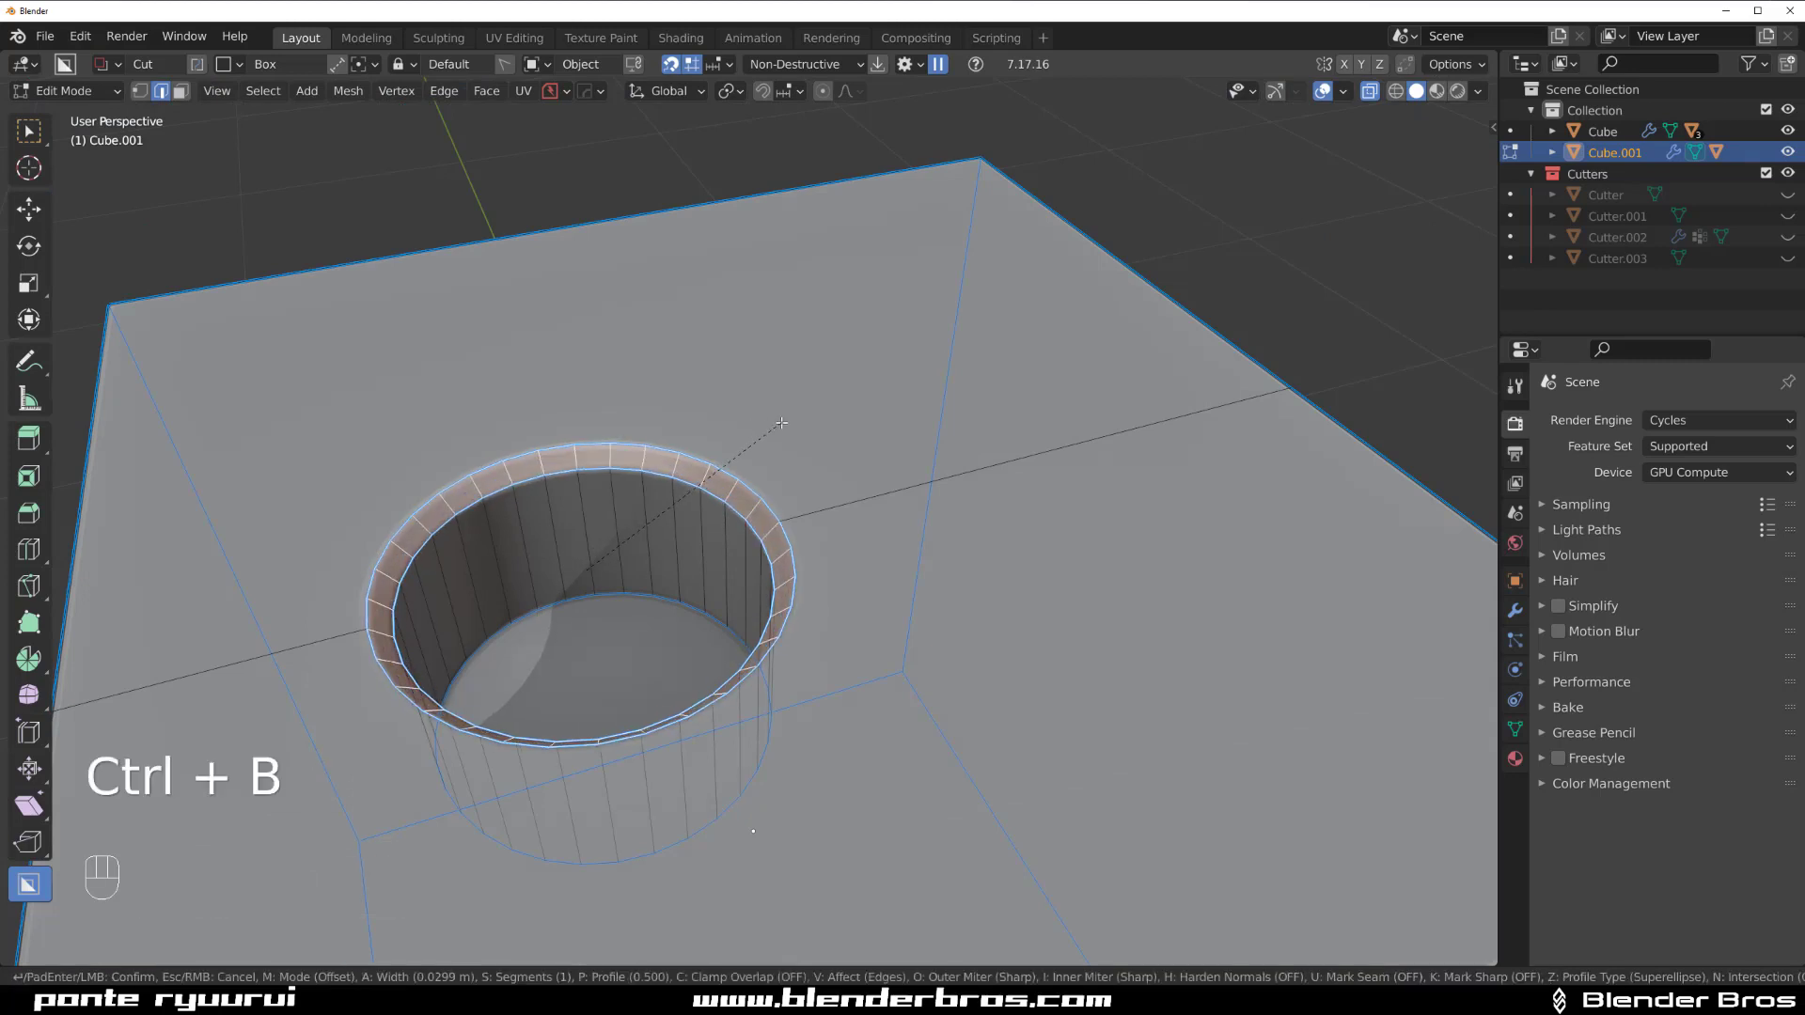
pyautogui.click(838, 584)
pyautogui.press('Tab')
pyautogui.press('`')
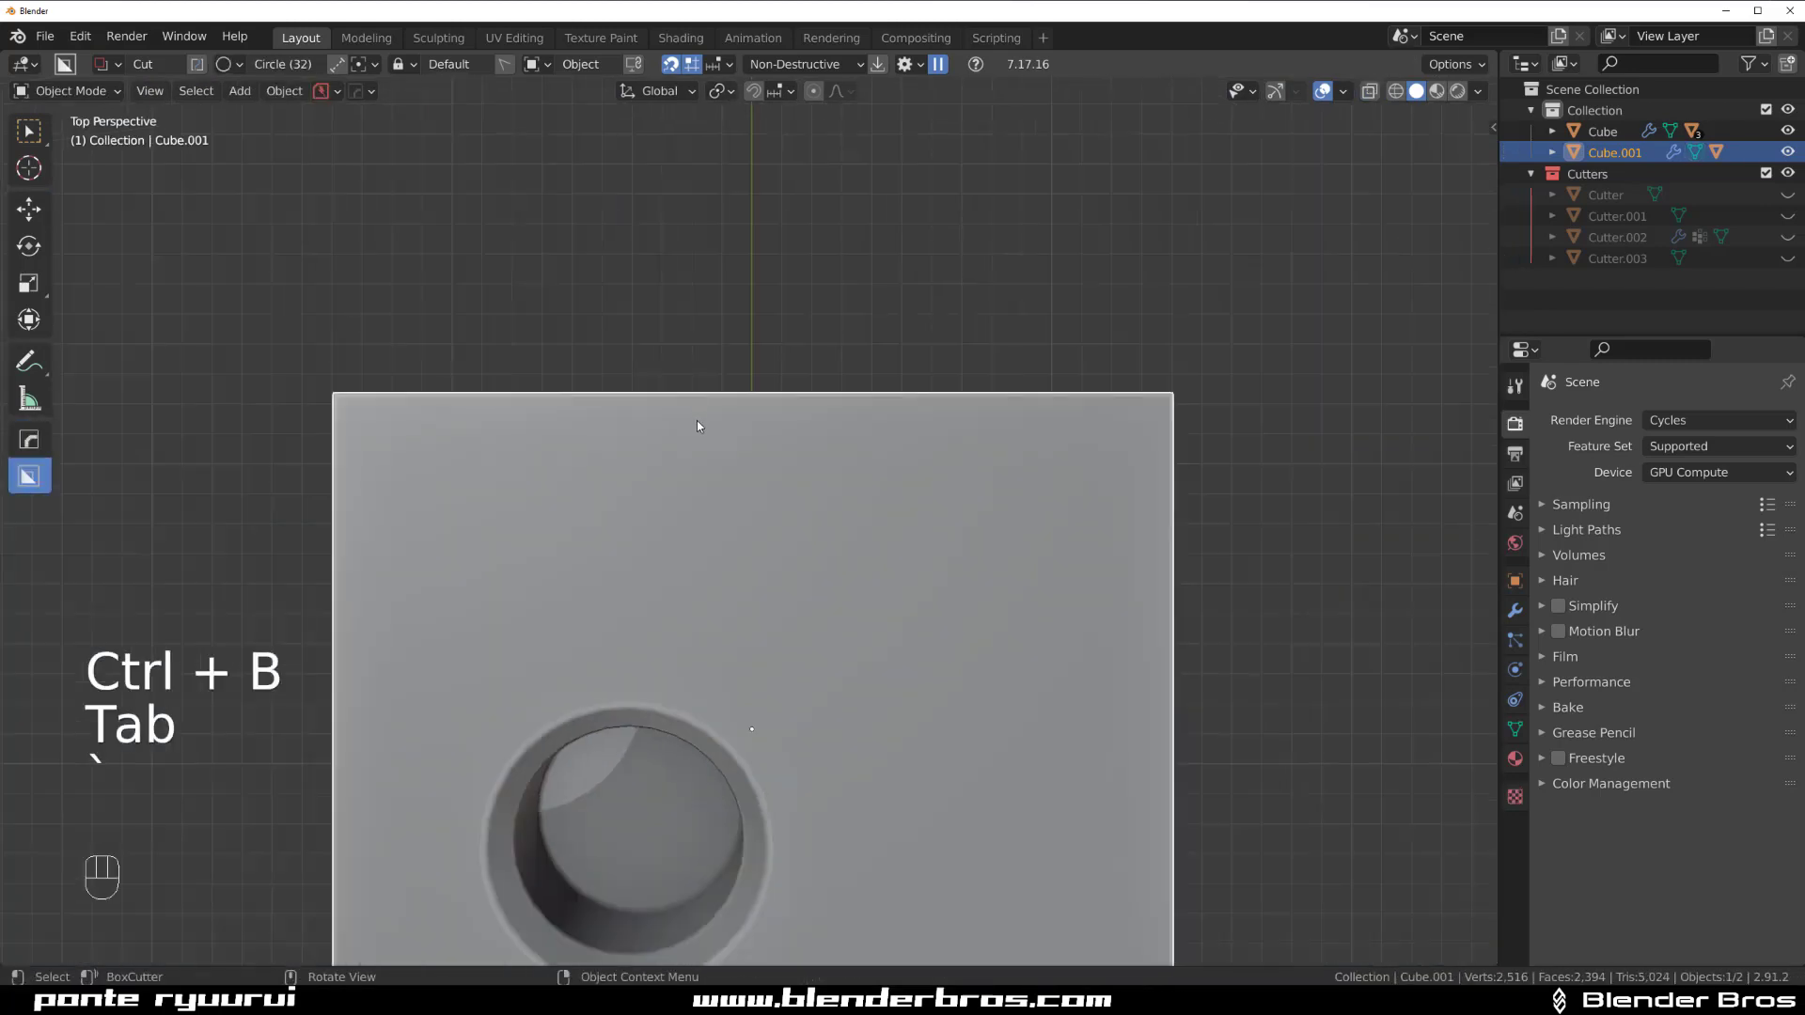
pyautogui.press('KP_5')
pyautogui.keyDown('shift'); pyautogui.moveTo(797, 543); pyautogui.dragTo(741, 590, button='middle'); pyautogui.keyUp('shift')
pyautogui.scroll(4, 794, 315)
pyautogui.scroll(-3, 699, 429)
pyautogui.moveTo(786, 511); pyautogui.dragTo(736, 534, button='middle')
pyautogui.scroll(3, 781, 459)
pyautogui.scroll(-2, 735, 534)
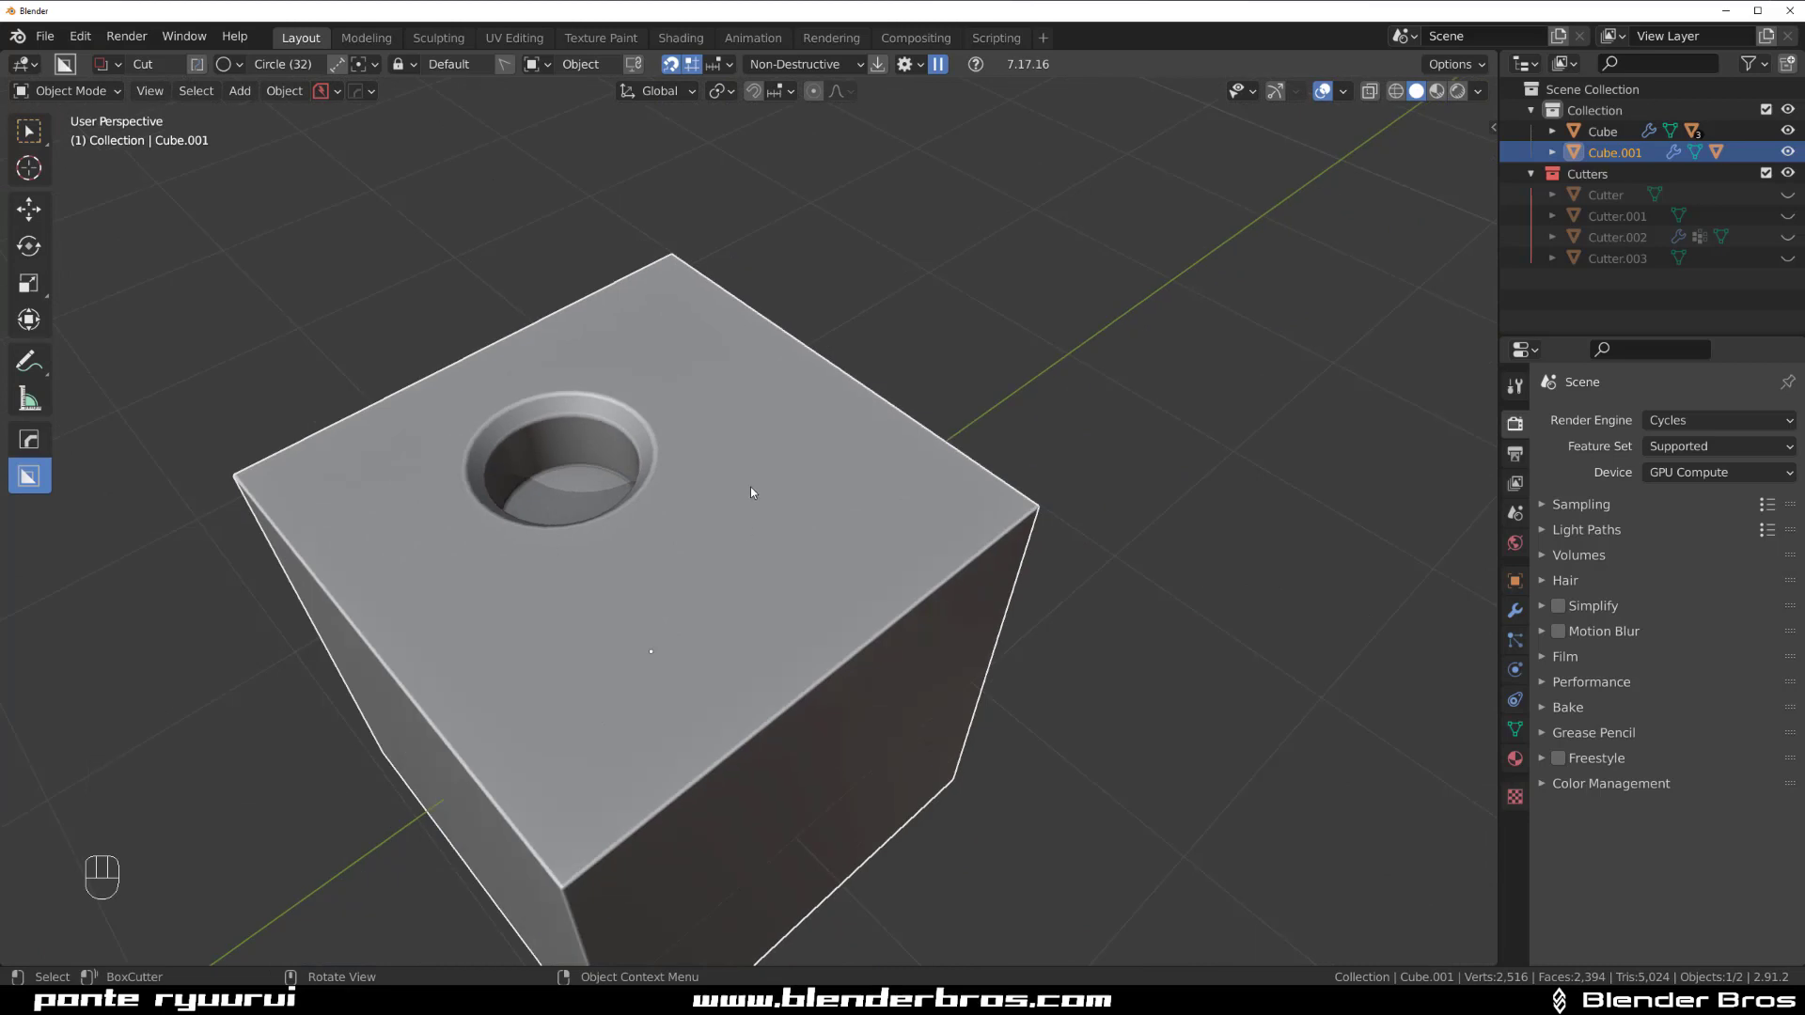
# - Cut a second circular hole about 0.51 deep near the corner of the second cube's top face, keeping its cutter live
pyautogui.press('d')
pyautogui.scroll(3, 824, 571)
pyautogui.scroll(1, 793, 455)
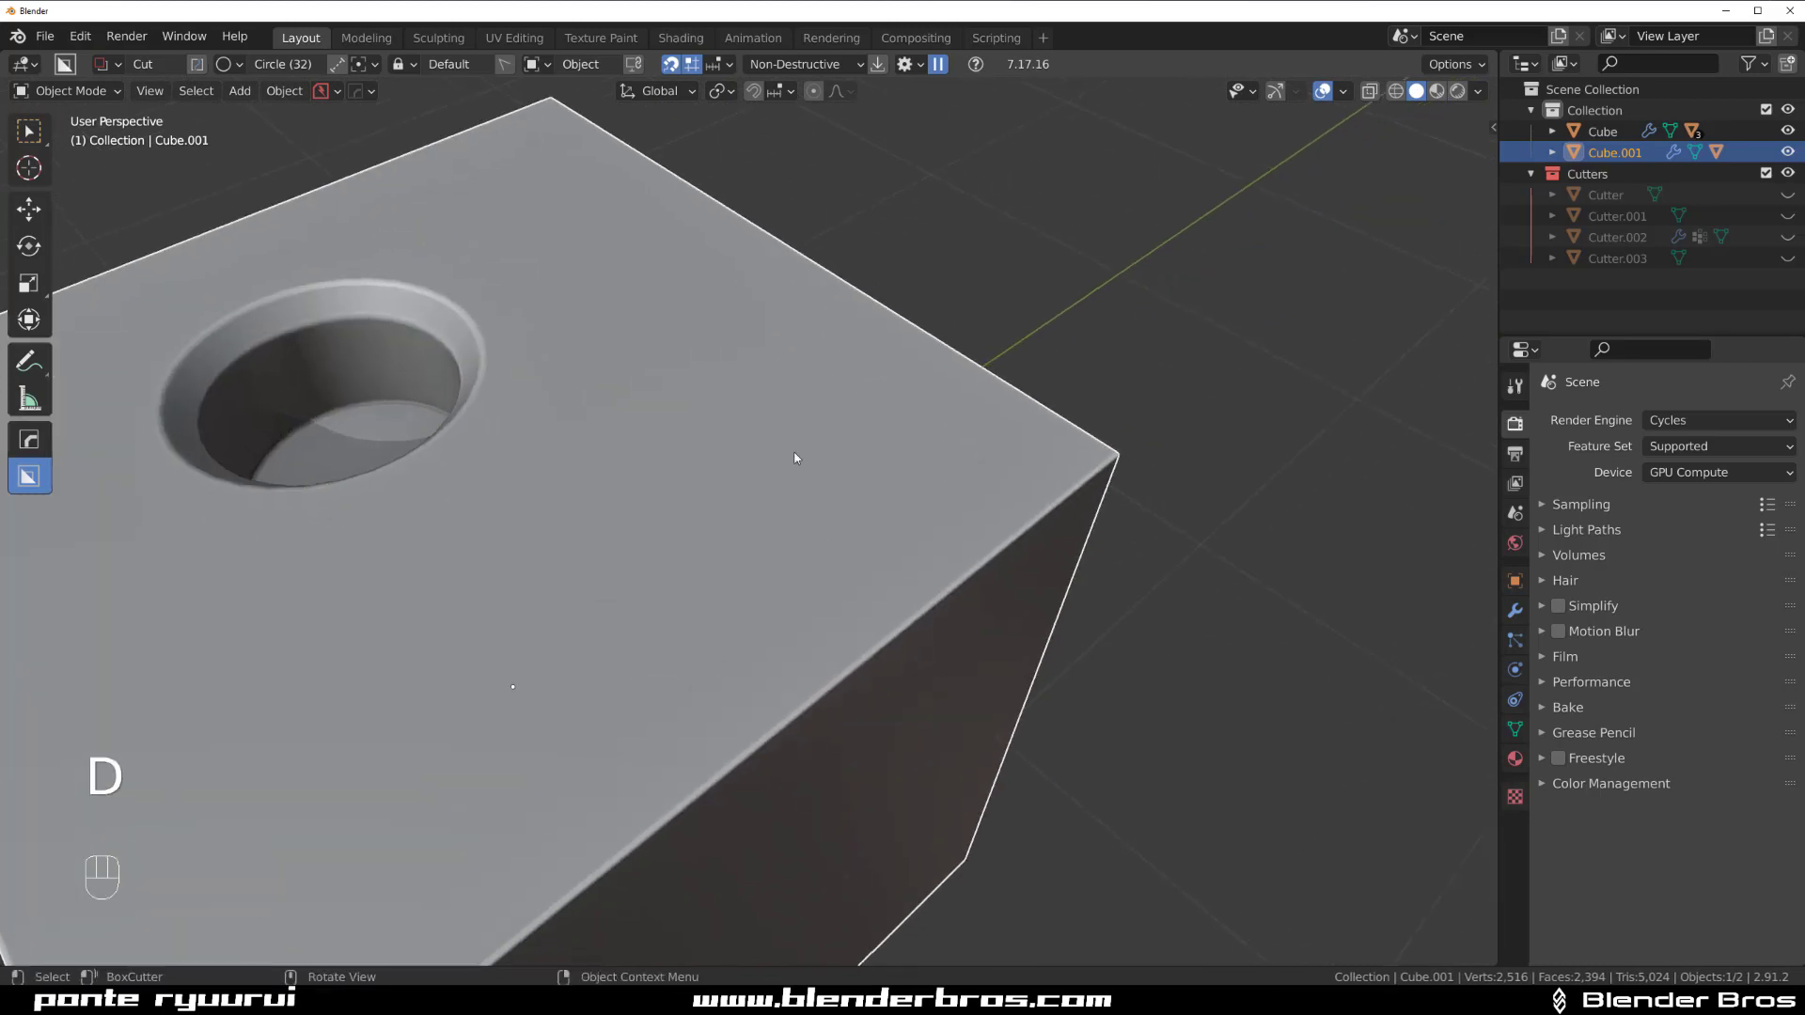
pyautogui.moveTo(797, 457); pyautogui.dragTo(893, 532)
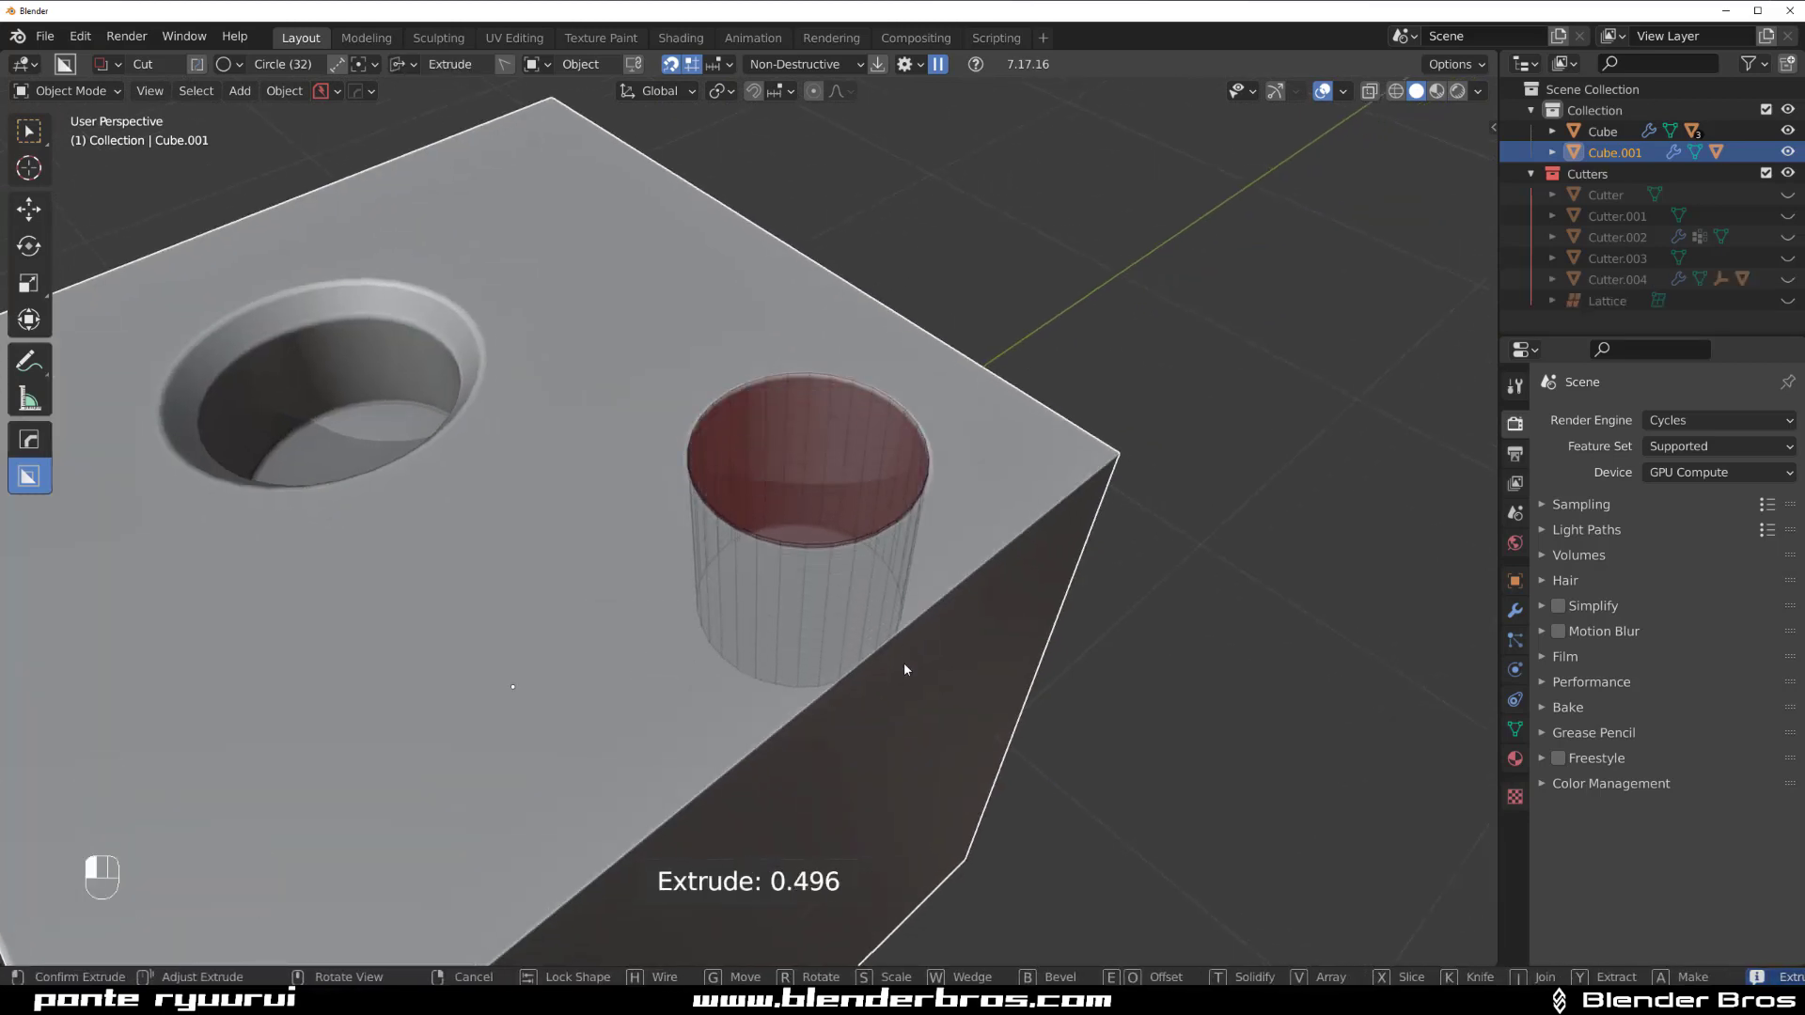
pyautogui.keyDown('shift'); pyautogui.click(905, 664); pyautogui.keyUp('shift')
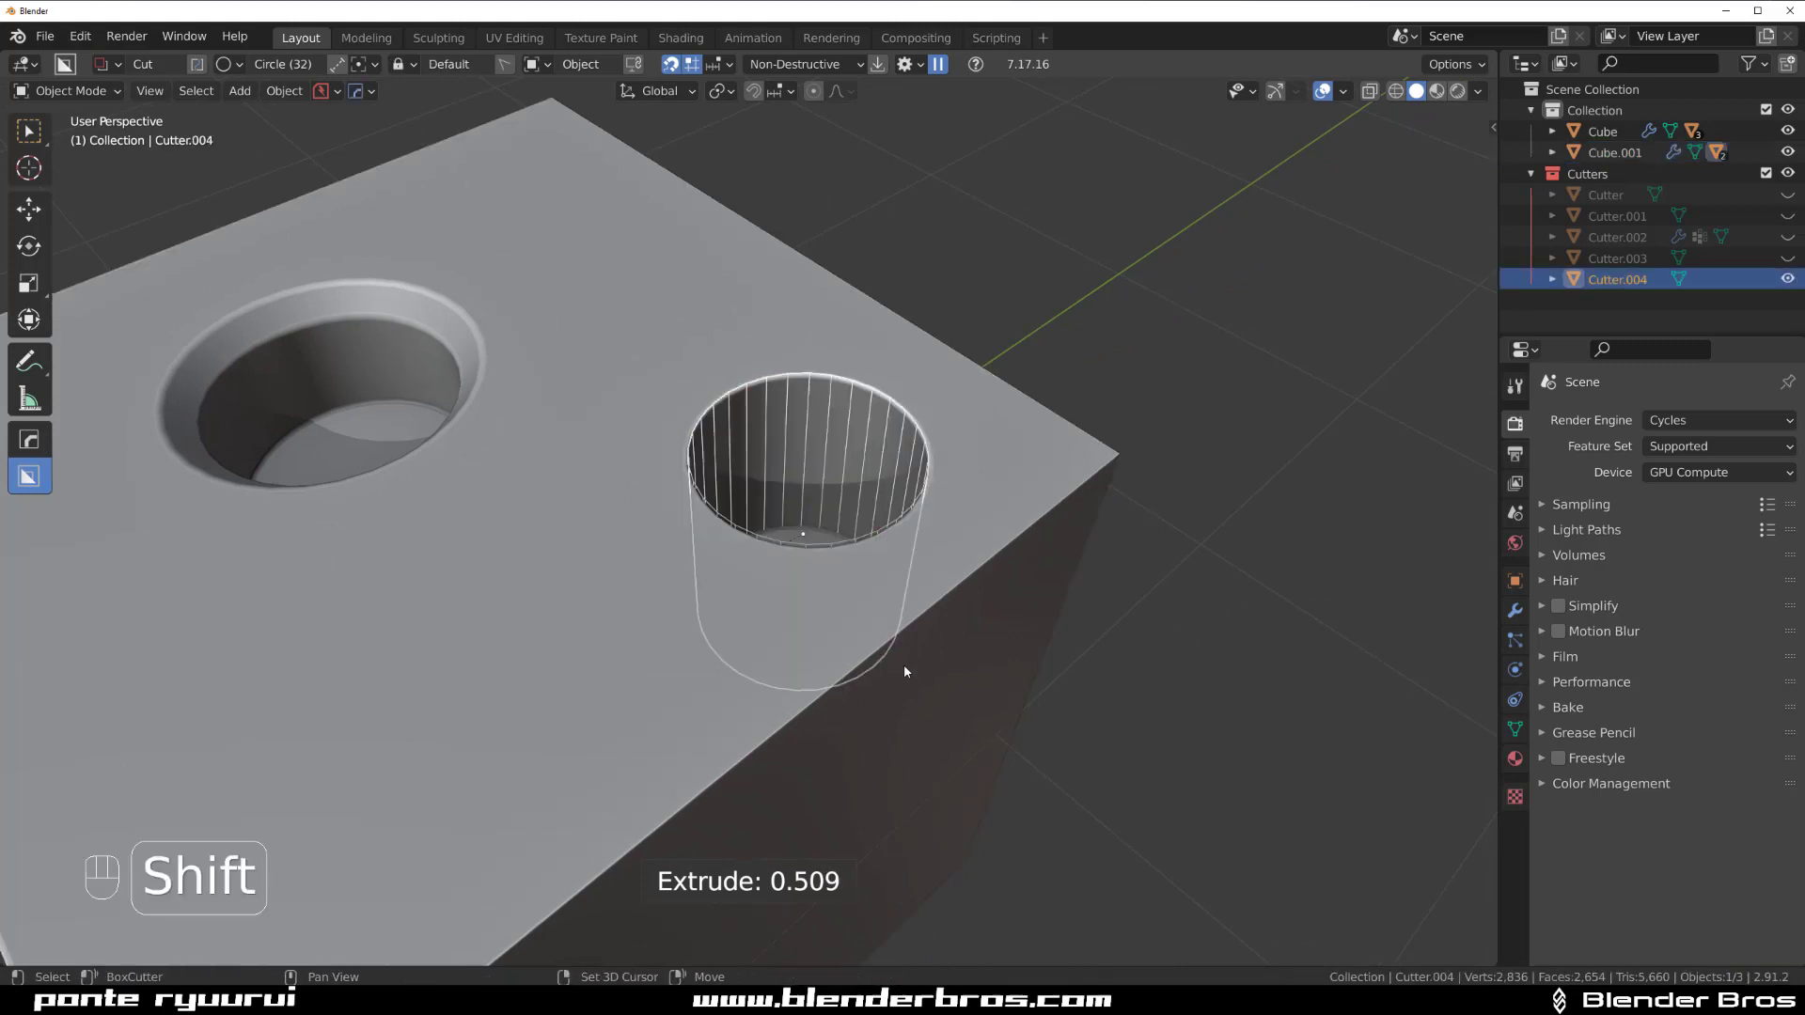
# - Add a vertex-group bevel to the top face of the second hole's cutter to give the hole a wide chamfered rim
pyautogui.scroll(3, 827, 419)
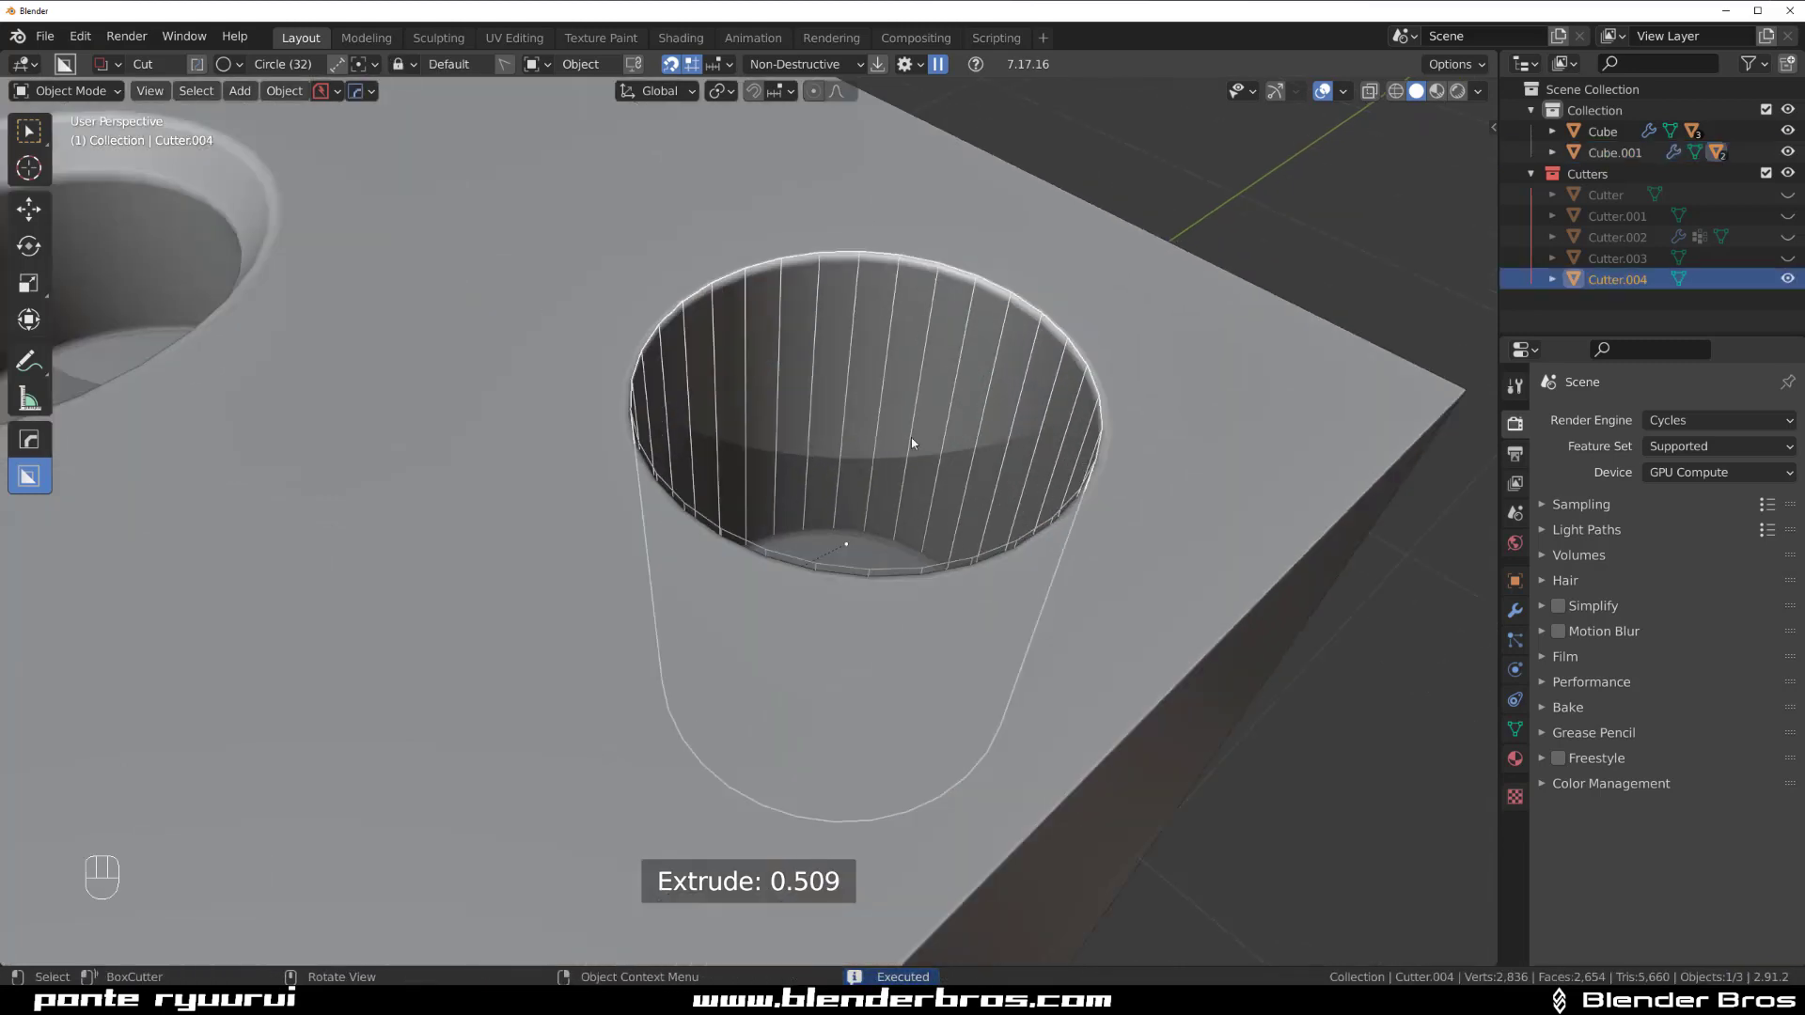
pyautogui.press('Tab')
pyautogui.click(861, 386)
pyautogui.keyDown('shift'); pyautogui.moveTo(1150, 463); pyautogui.dragTo(1020, 461, button='middle'); pyautogui.keyUp('shift')
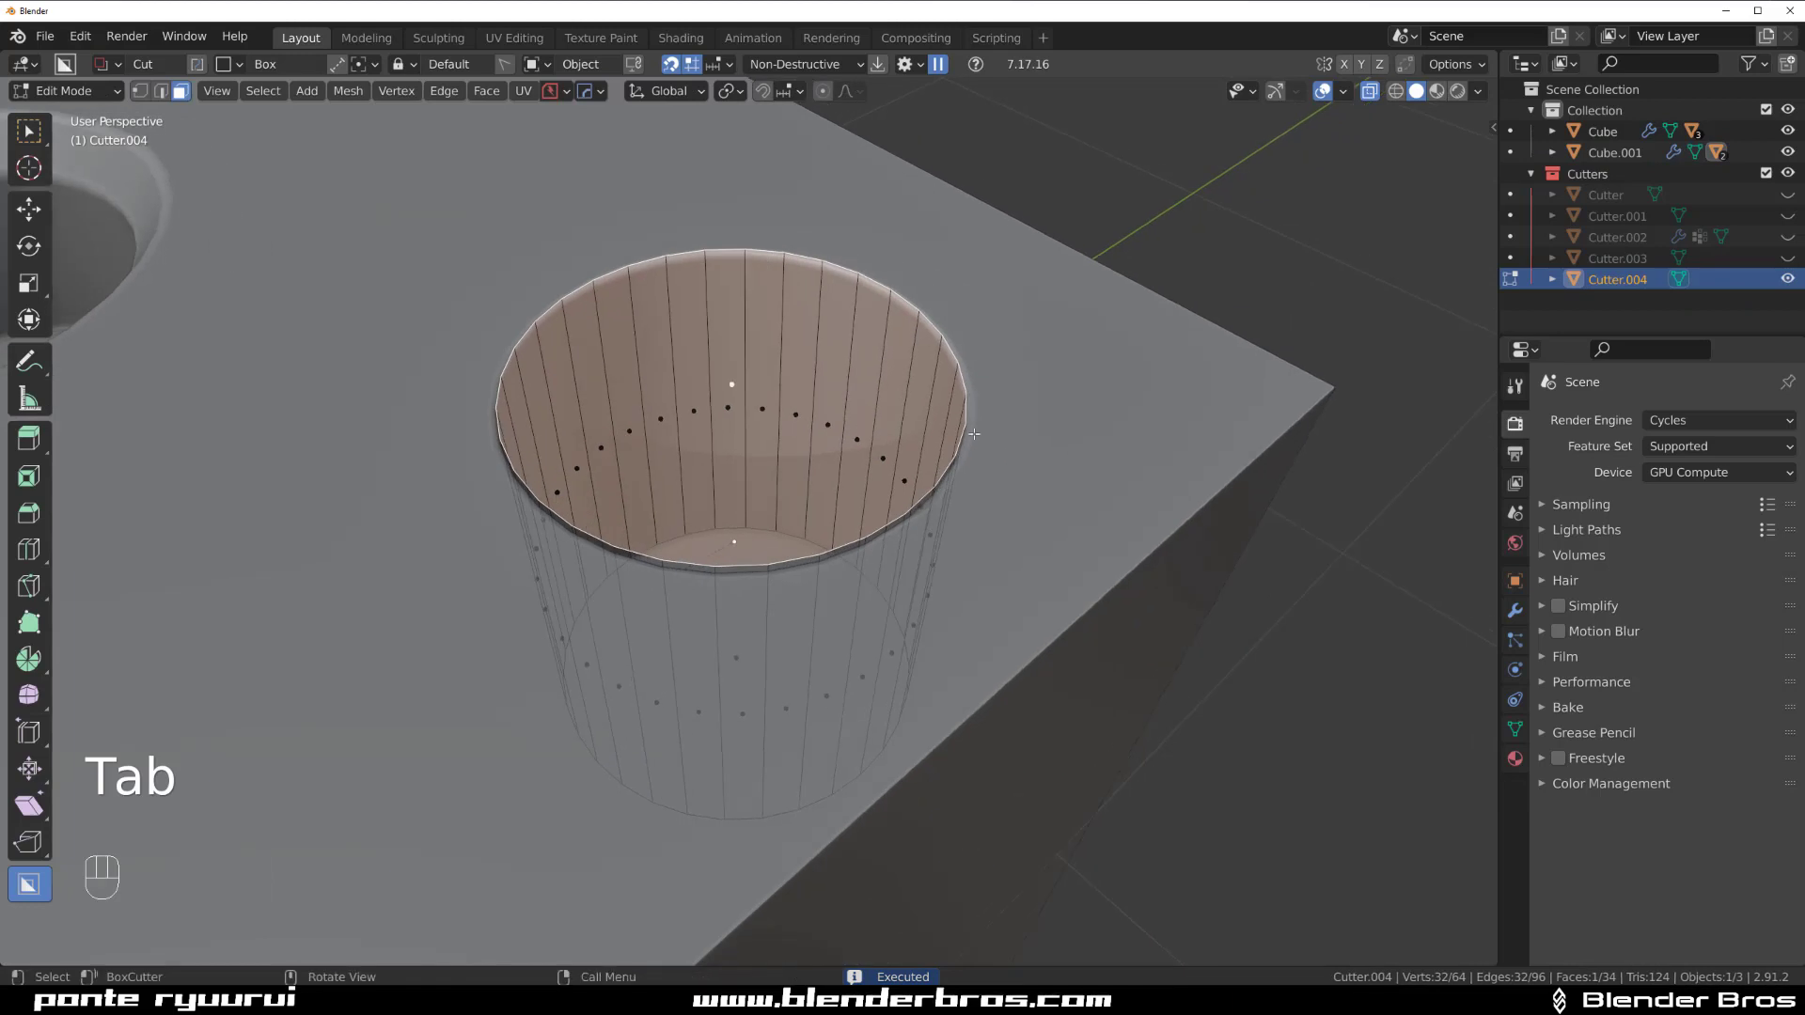
pyautogui.press('q')
pyautogui.keyDown('ctrl'); pyautogui.click(955, 439); pyautogui.keyUp('ctrl')
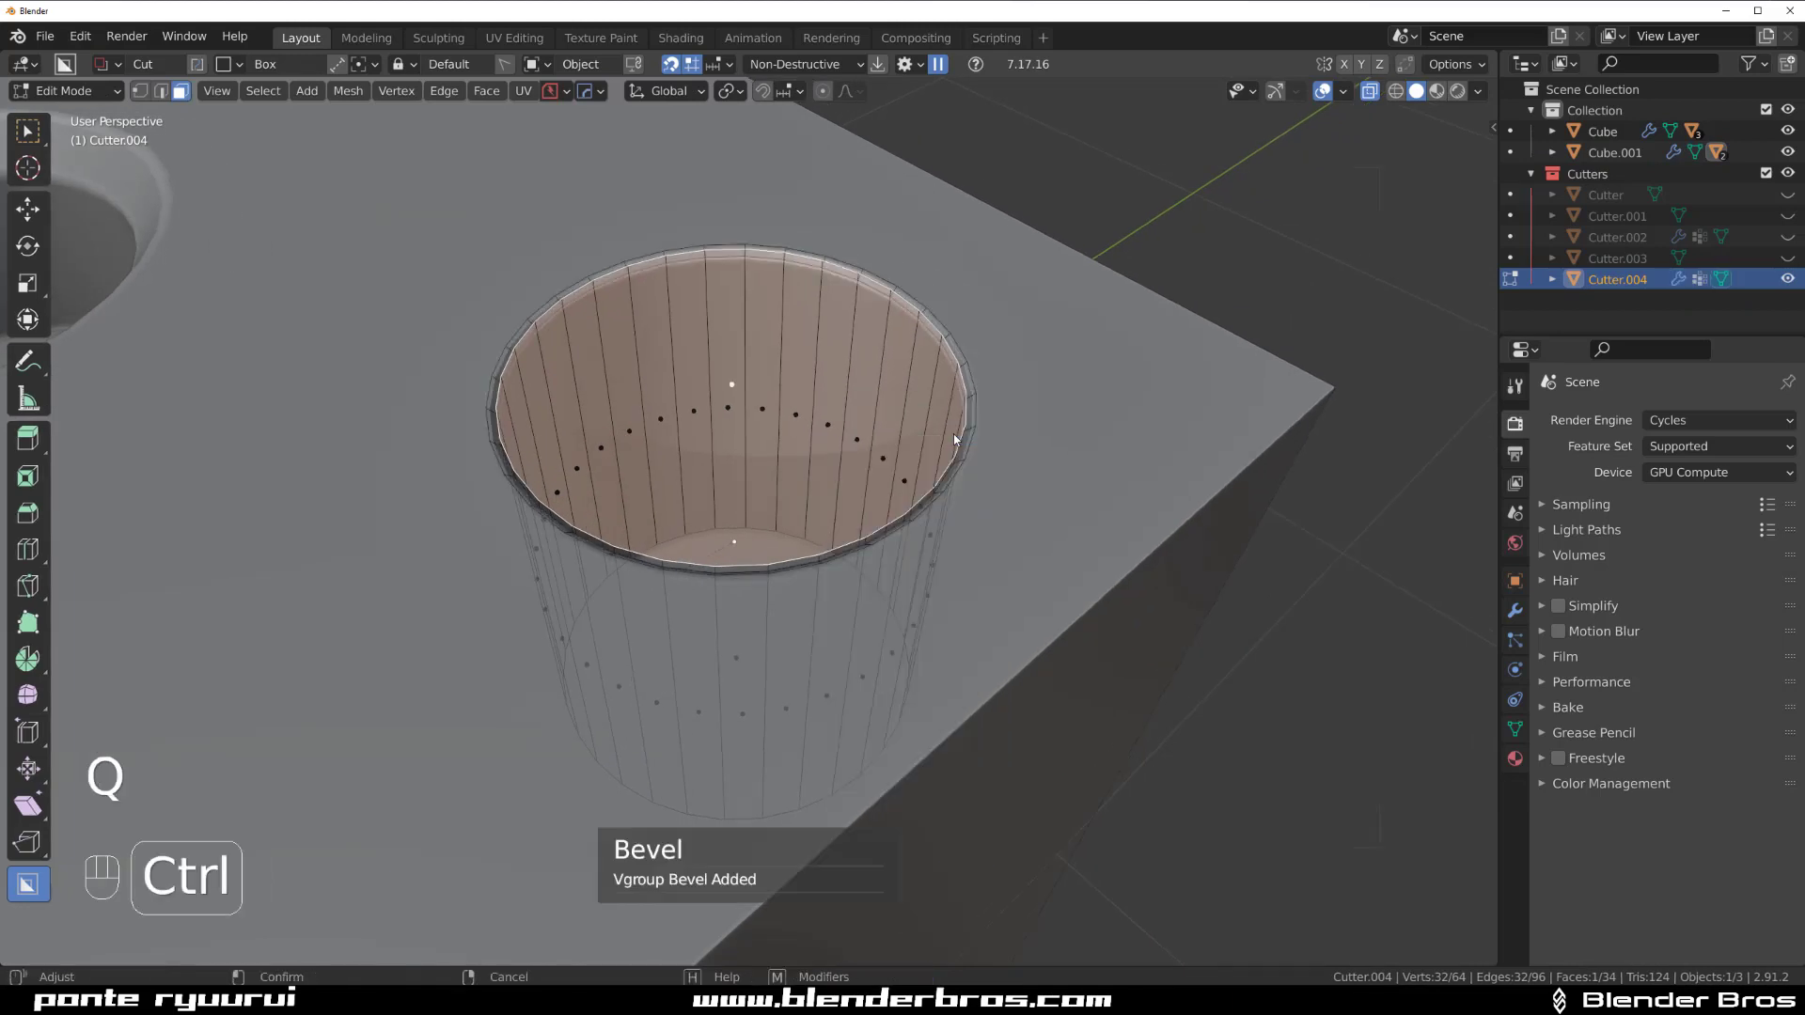
pyautogui.click(917, 434)
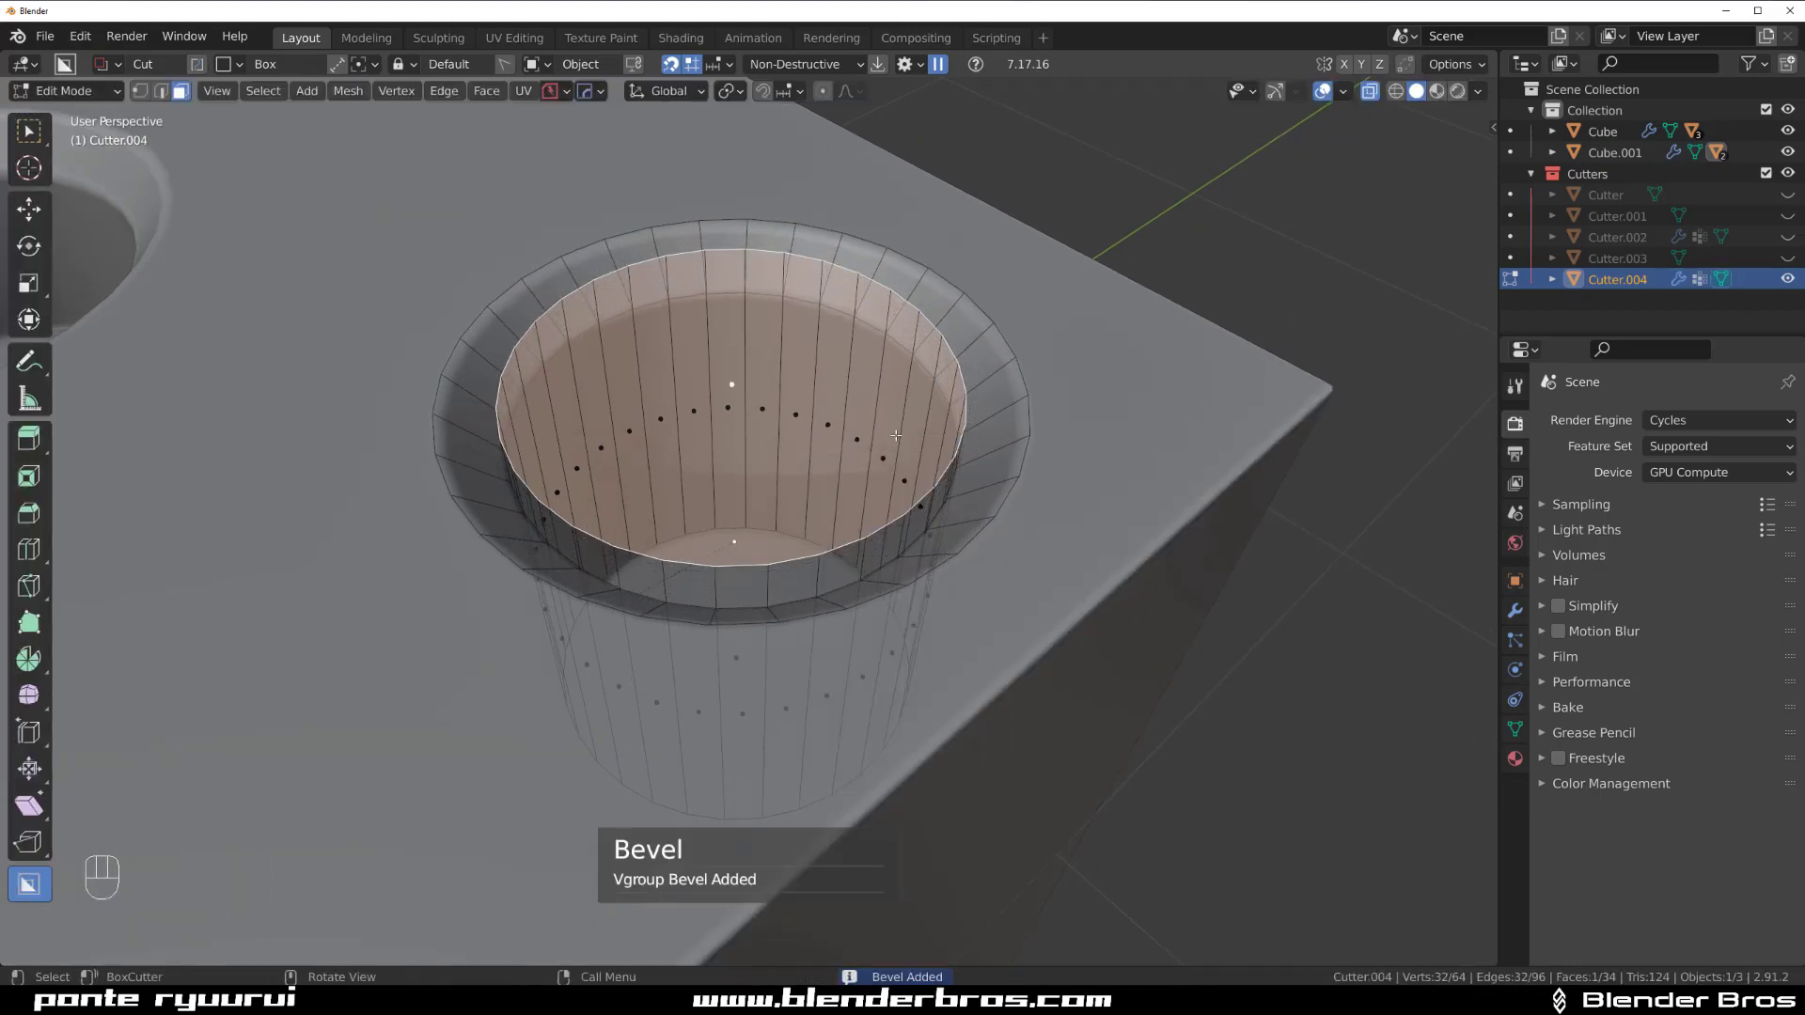
# - Inset the cutter's bottom face by about 0.045 and extrude it upward into the hole
pyautogui.press('Tab')
pyautogui.scroll(-4, 857, 226)
pyautogui.moveTo(797, 413); pyautogui.dragTo(799, 500, button='middle')
pyautogui.press('Tab')
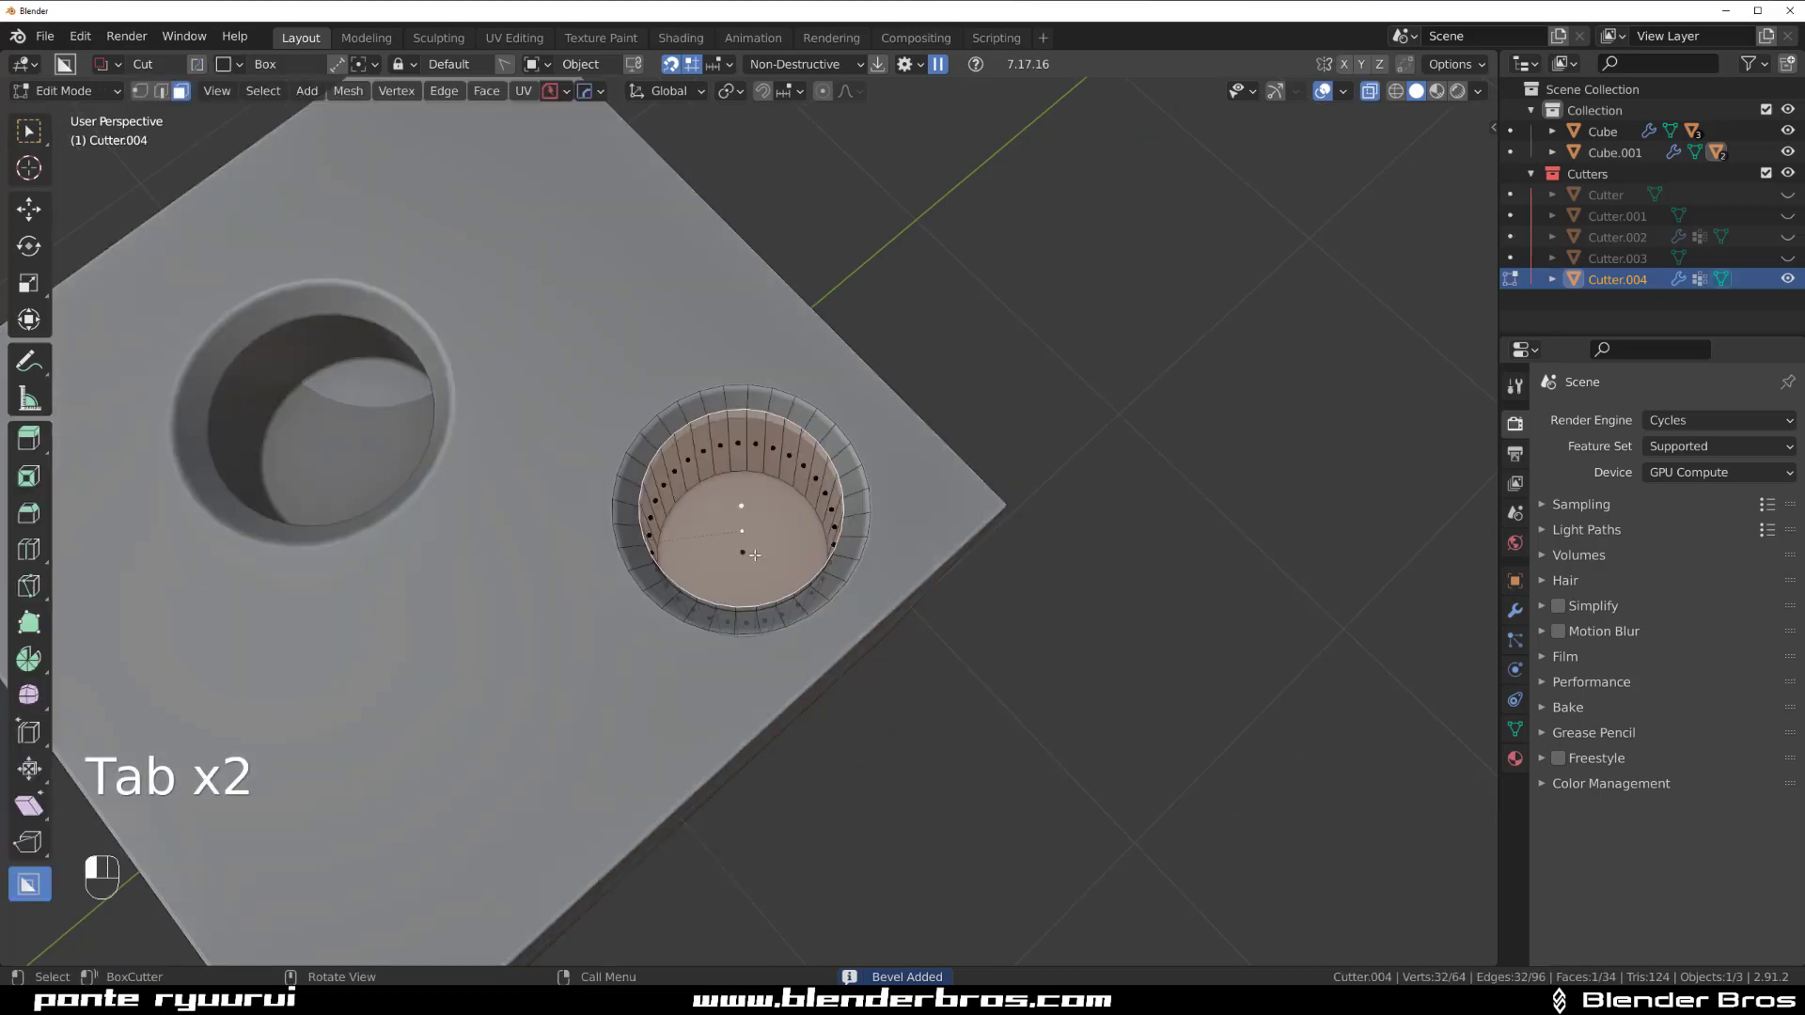
pyautogui.click(754, 554)
pyautogui.press('i')
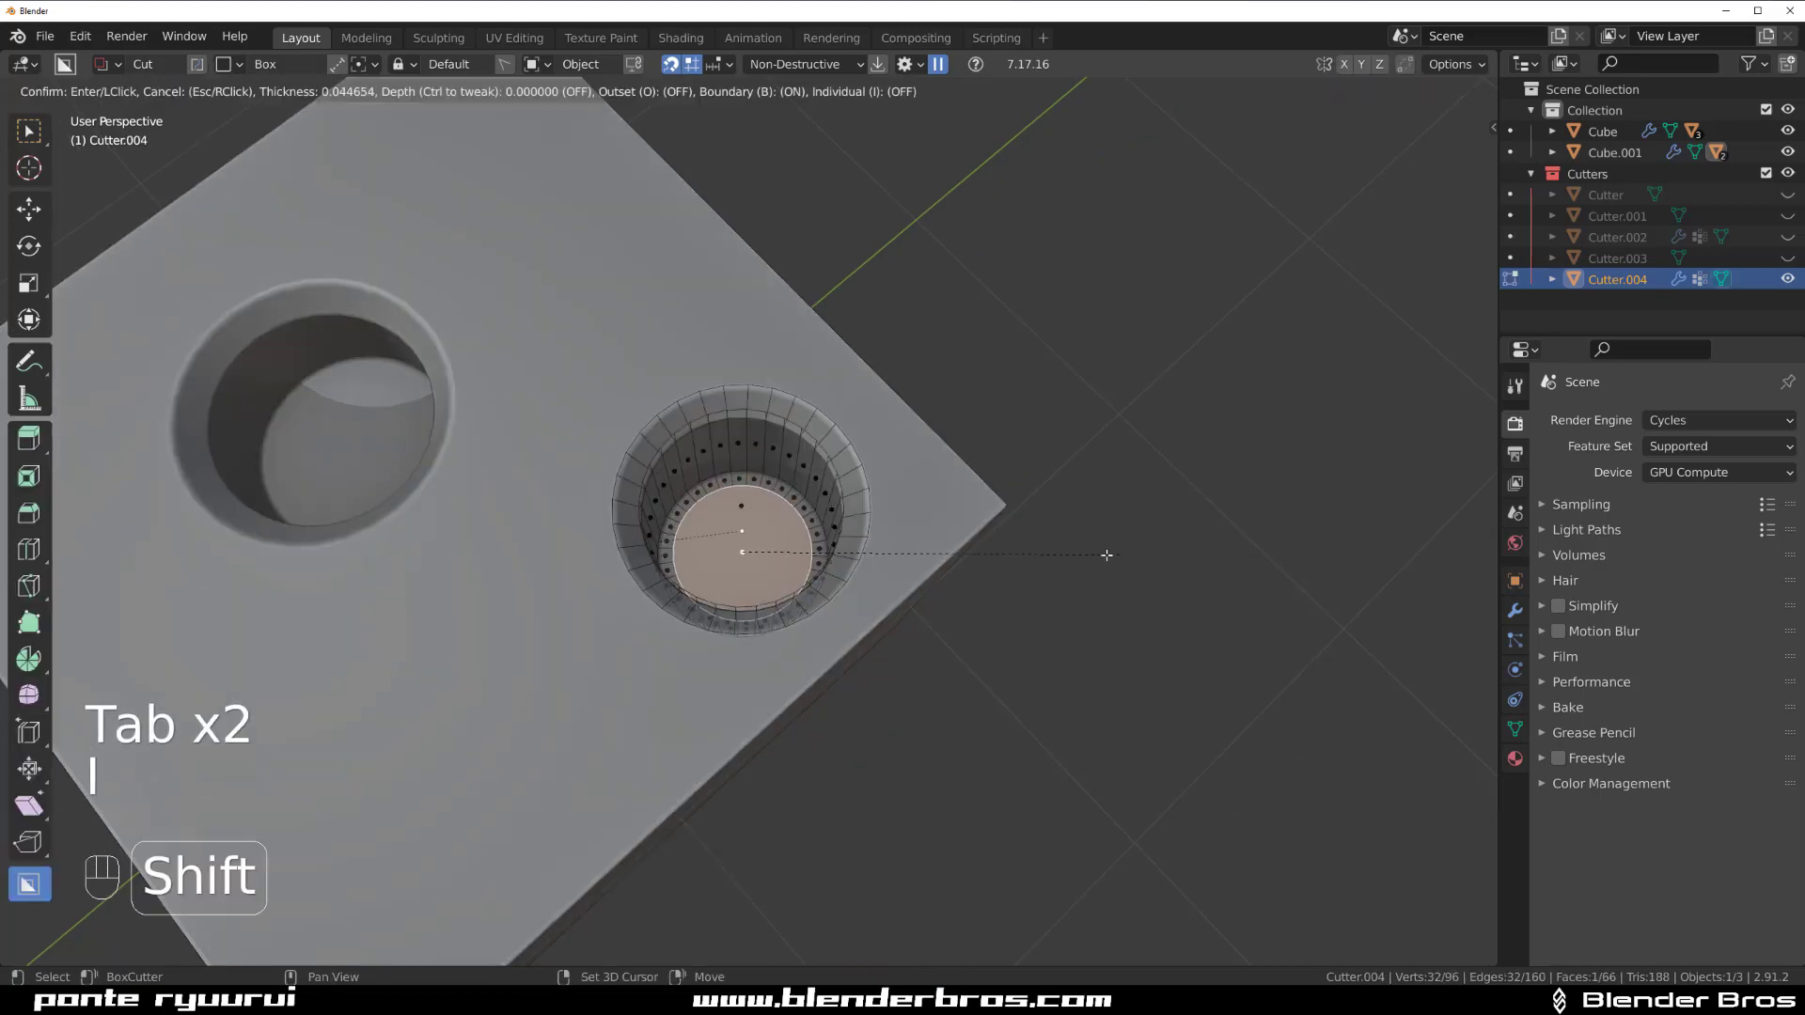
pyautogui.click(1102, 554)
pyautogui.press('e')
pyautogui.click(1094, 524)
# - Bevel the extruded face's edges on the cutter and hide the Cutters collection in Object Mode
pyautogui.hotkey('ctrl', 'b')
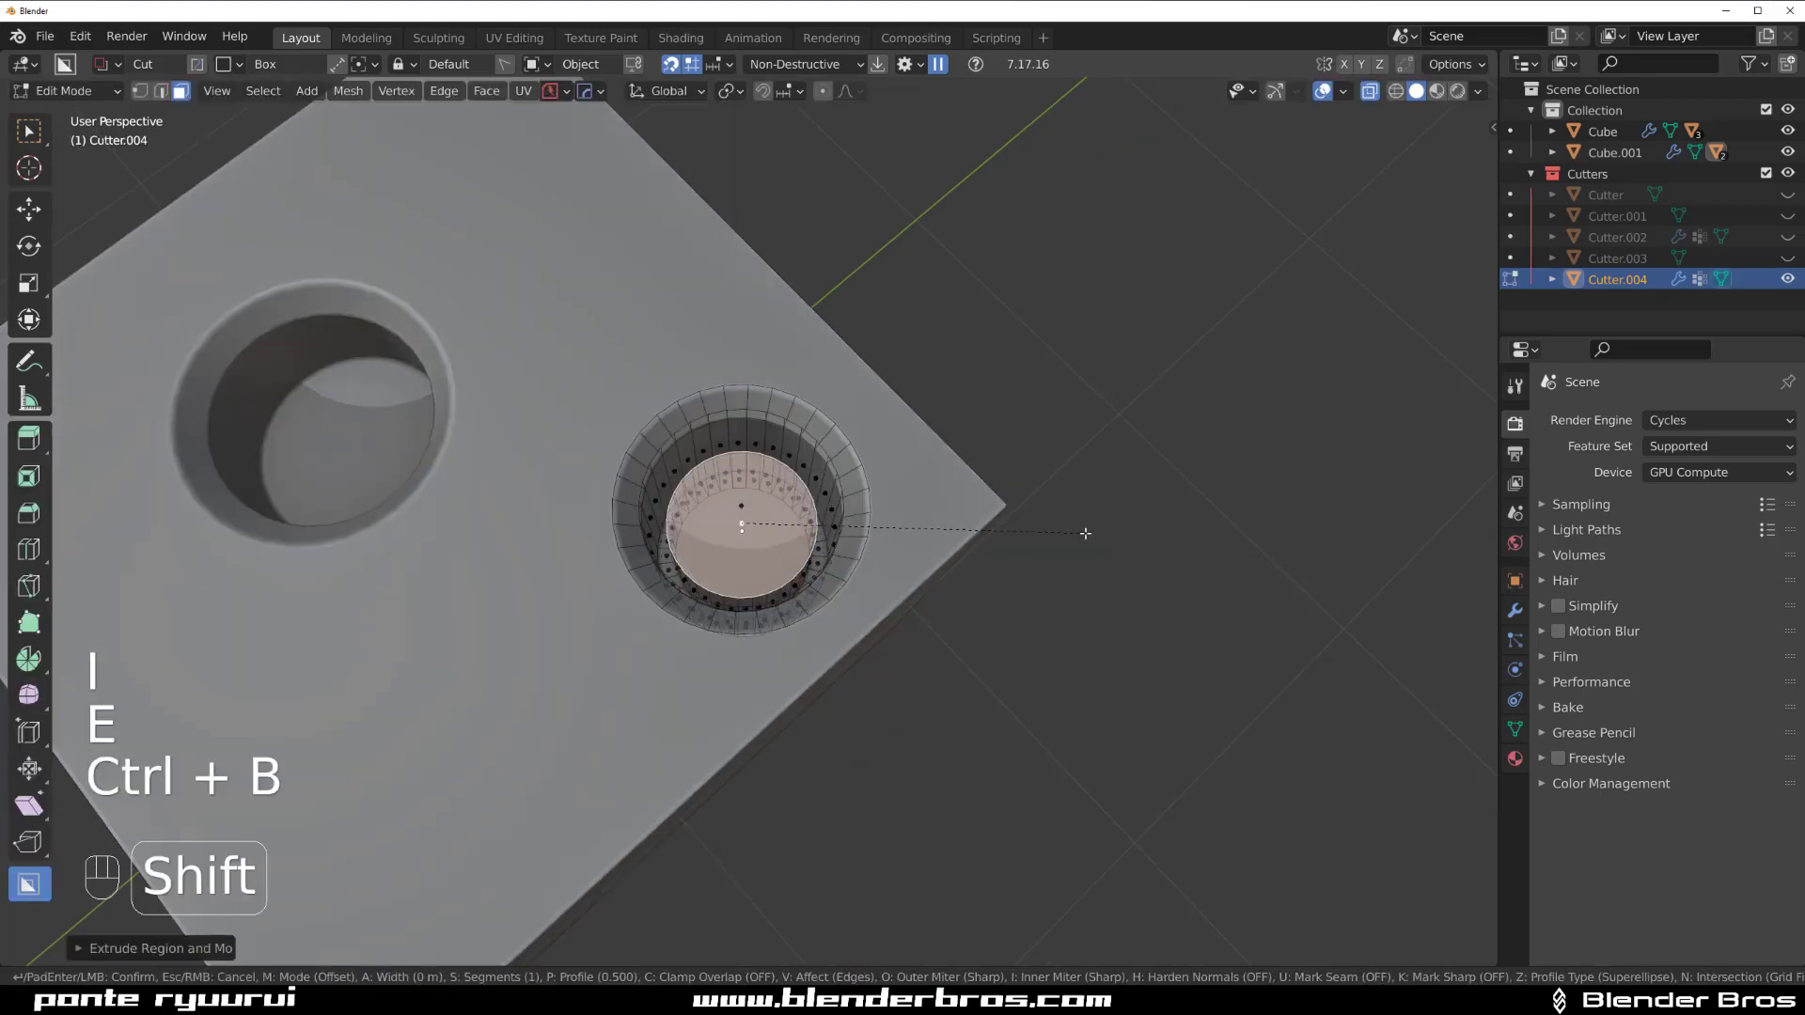
pyautogui.click(903, 652)
pyautogui.press('Tab')
pyautogui.hotkey('shift', '2')
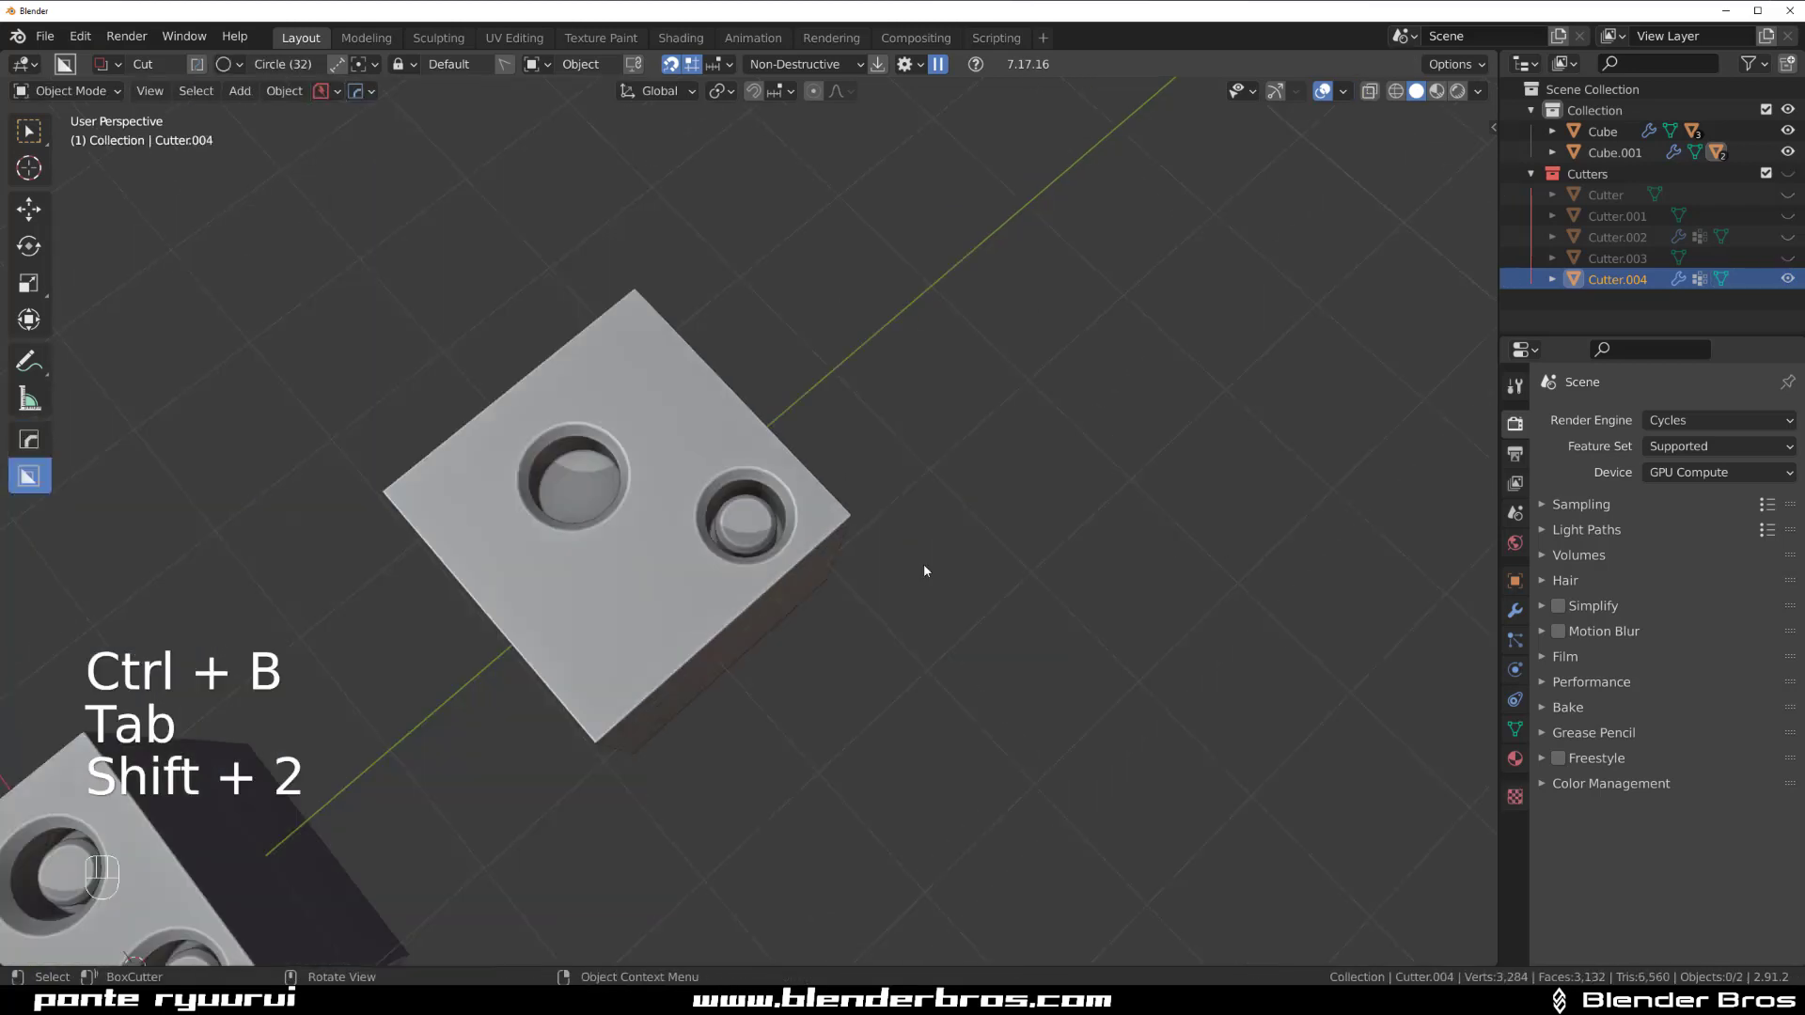
# - Cut a third circular hole about 0.53 deep into the second cube's top face beside the other two
pyautogui.moveTo(844, 564); pyautogui.dragTo(831, 598, button='middle')
pyautogui.scroll(3, 831, 597)
pyautogui.keyDown('shift'); pyautogui.moveTo(622, 669); pyautogui.dragTo(790, 433, button='middle'); pyautogui.keyUp('shift')
pyautogui.moveTo(780, 432); pyautogui.dragTo(724, 421, button='middle')
pyautogui.scroll(3, 780, 451)
pyautogui.click(723, 428)
pyautogui.scroll(-2, 705, 443)
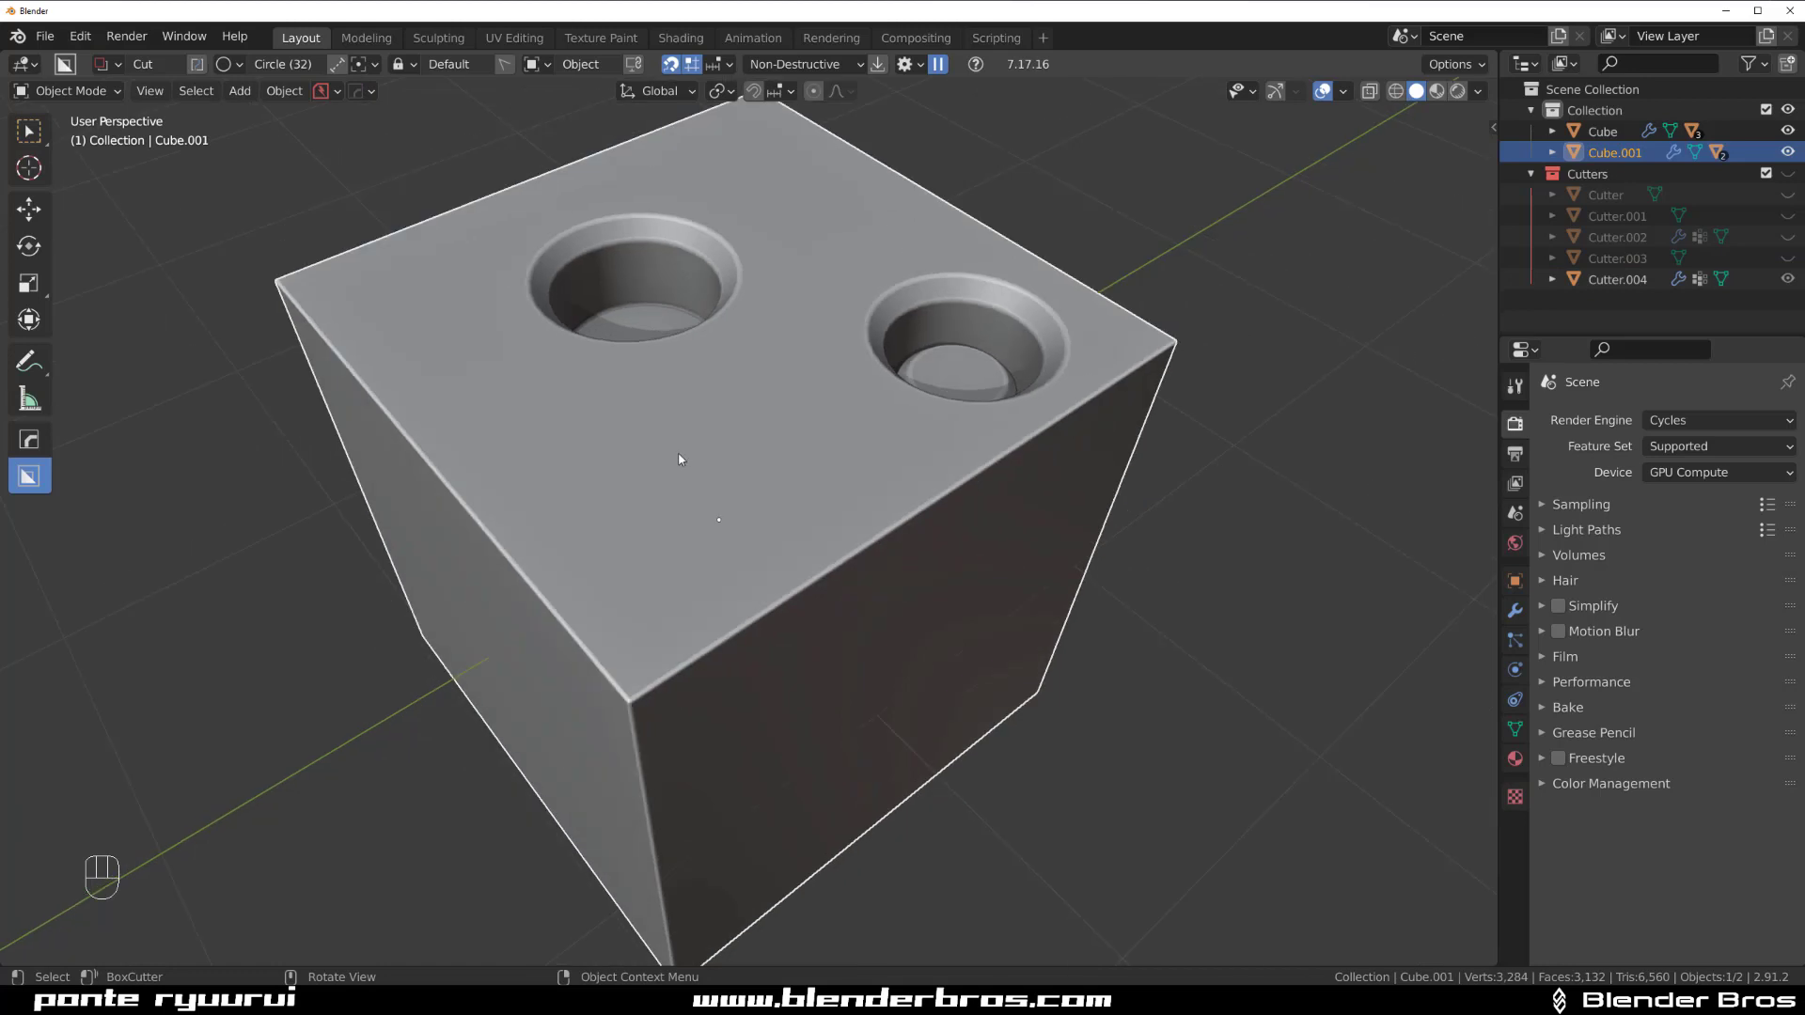
pyautogui.moveTo(690, 458)
pyautogui.mouseDown()
pyautogui.moveTo(797, 509)
pyautogui.moveTo(766, 492)
pyautogui.moveTo(748, 604)
pyautogui.mouseUp()
pyautogui.scroll(3, 724, 545)
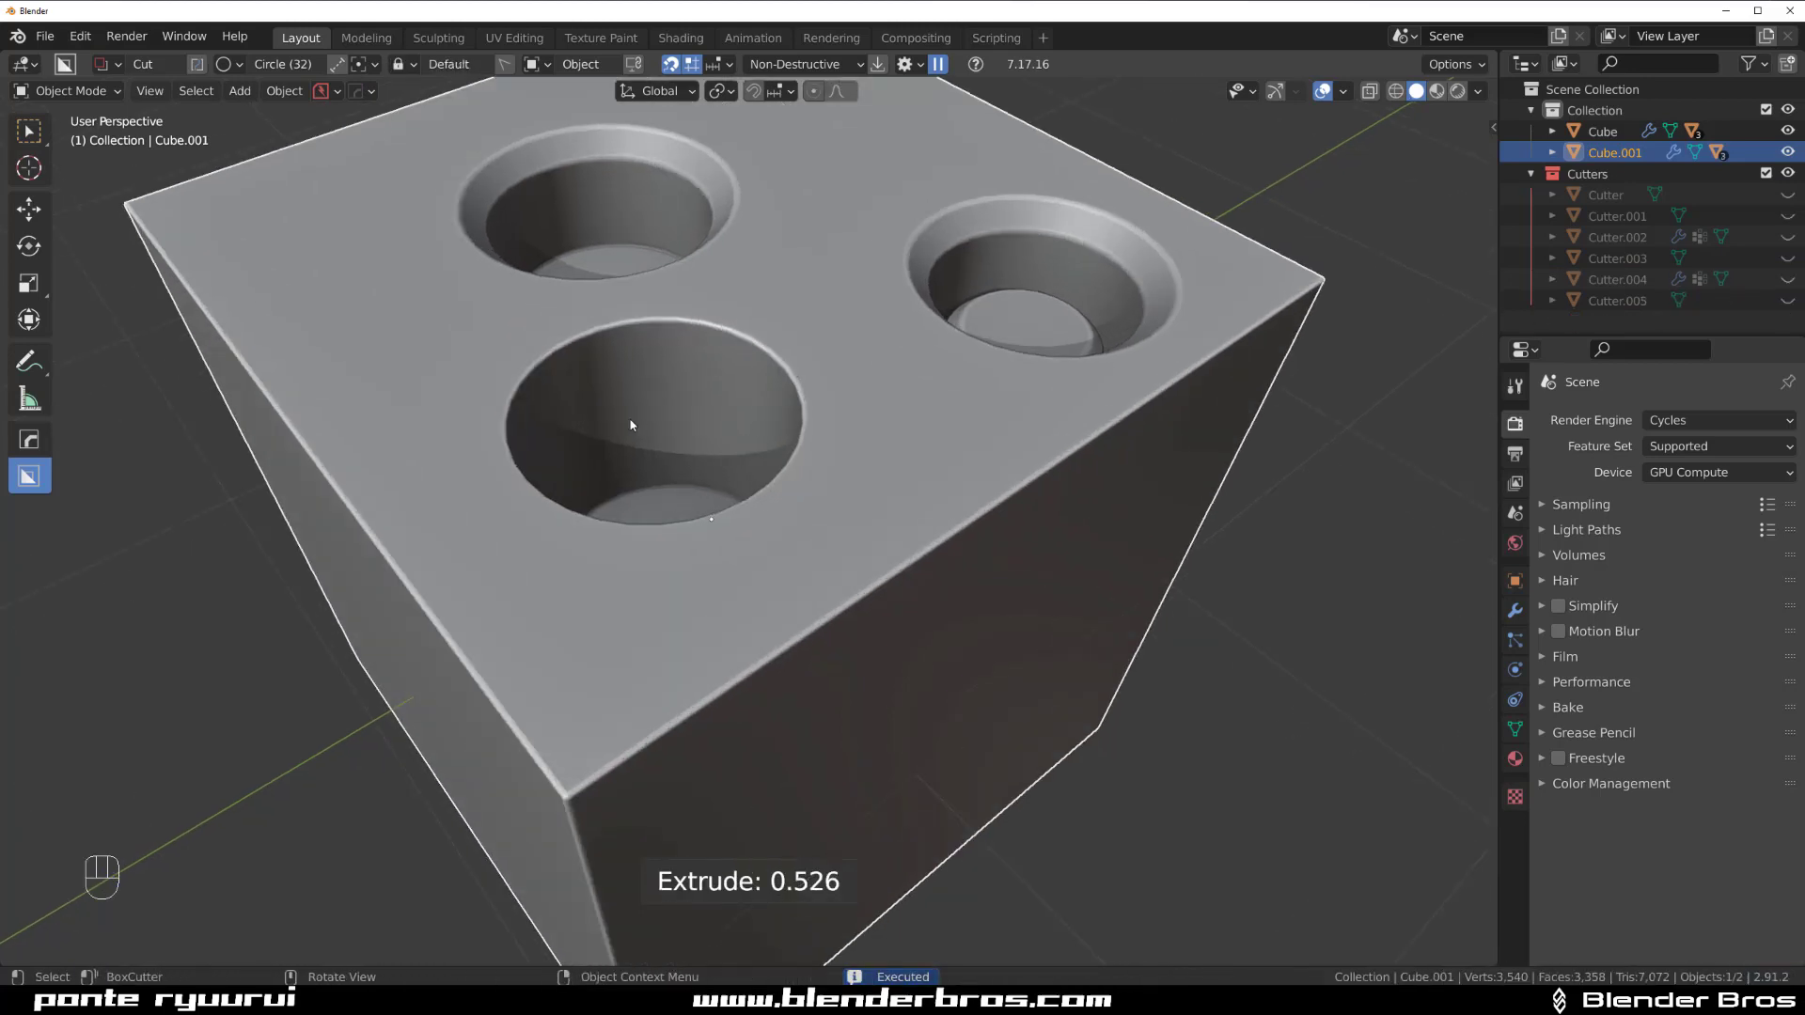
# - Use HOps Ever Scroll on the second cube to reveal and select the third hole's cutter, Cutter.005
pyautogui.moveTo(775, 436); pyautogui.dragTo(887, 416, button='middle')
pyautogui.keyDown('shift'); pyautogui.moveTo(987, 270); pyautogui.dragTo(759, 413, button='middle'); pyautogui.keyUp('shift')
pyautogui.scroll(-2, 762, 418)
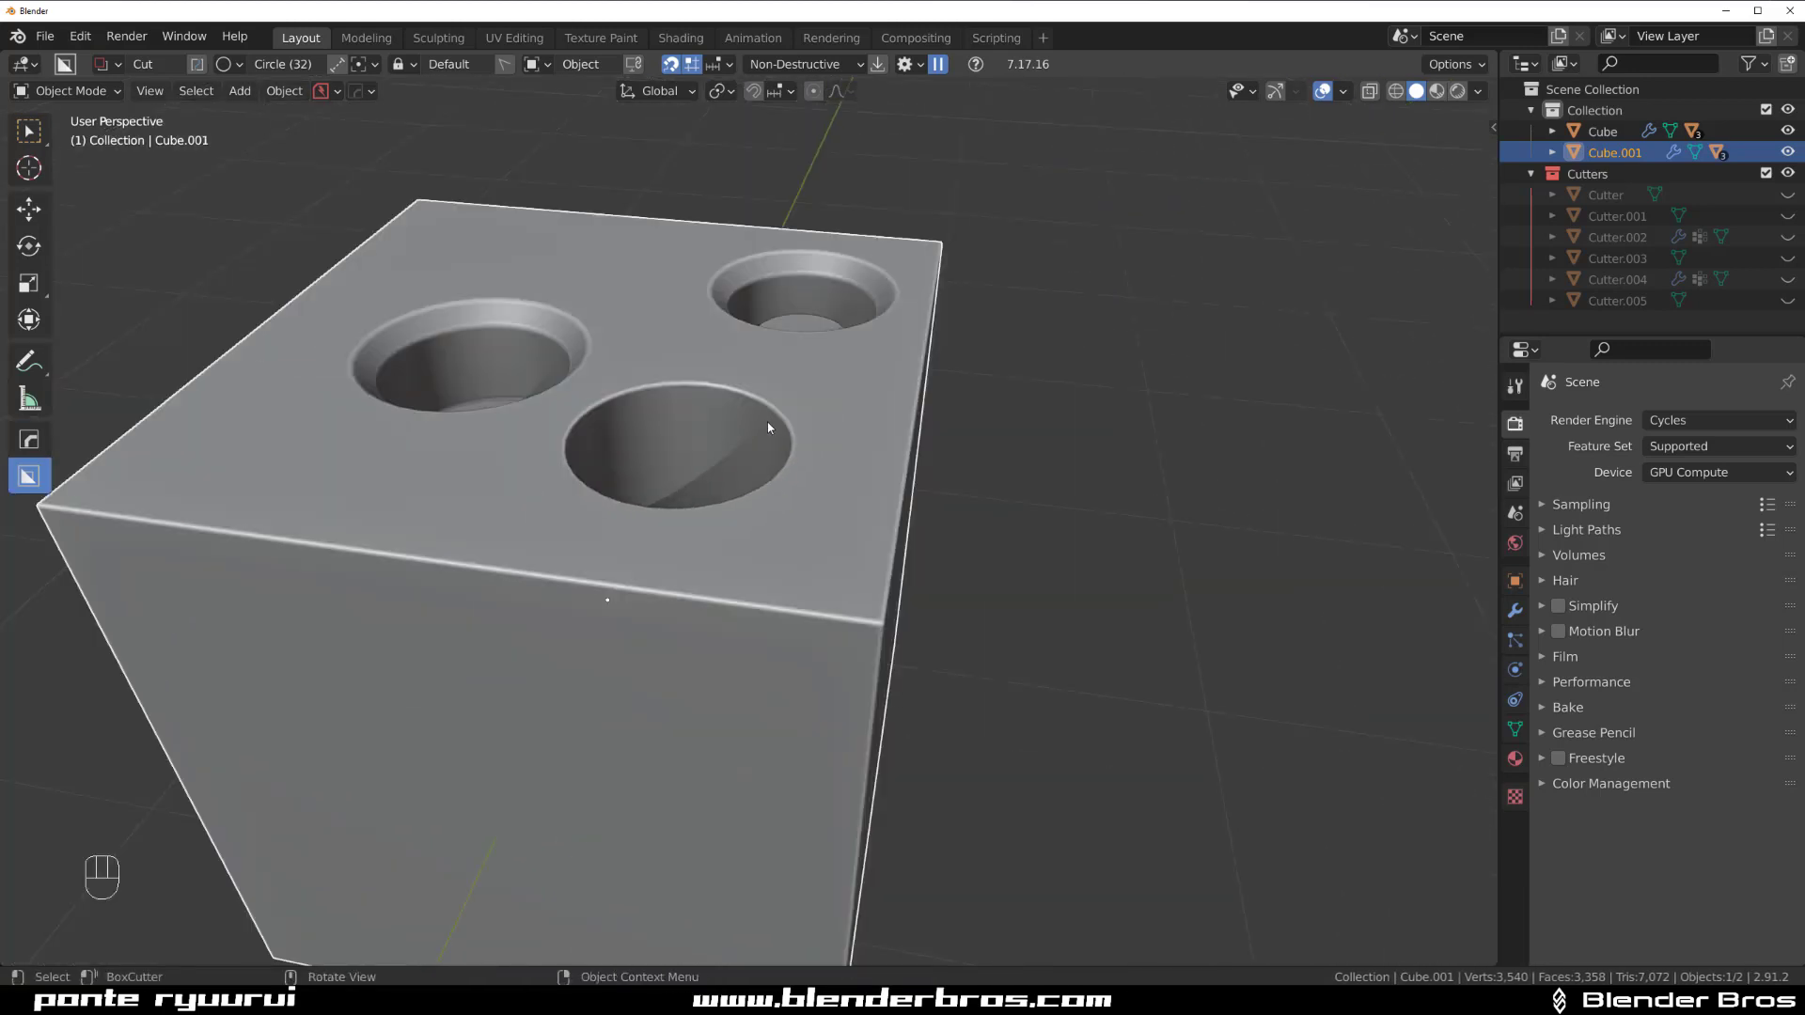
pyautogui.scroll(4, 767, 493)
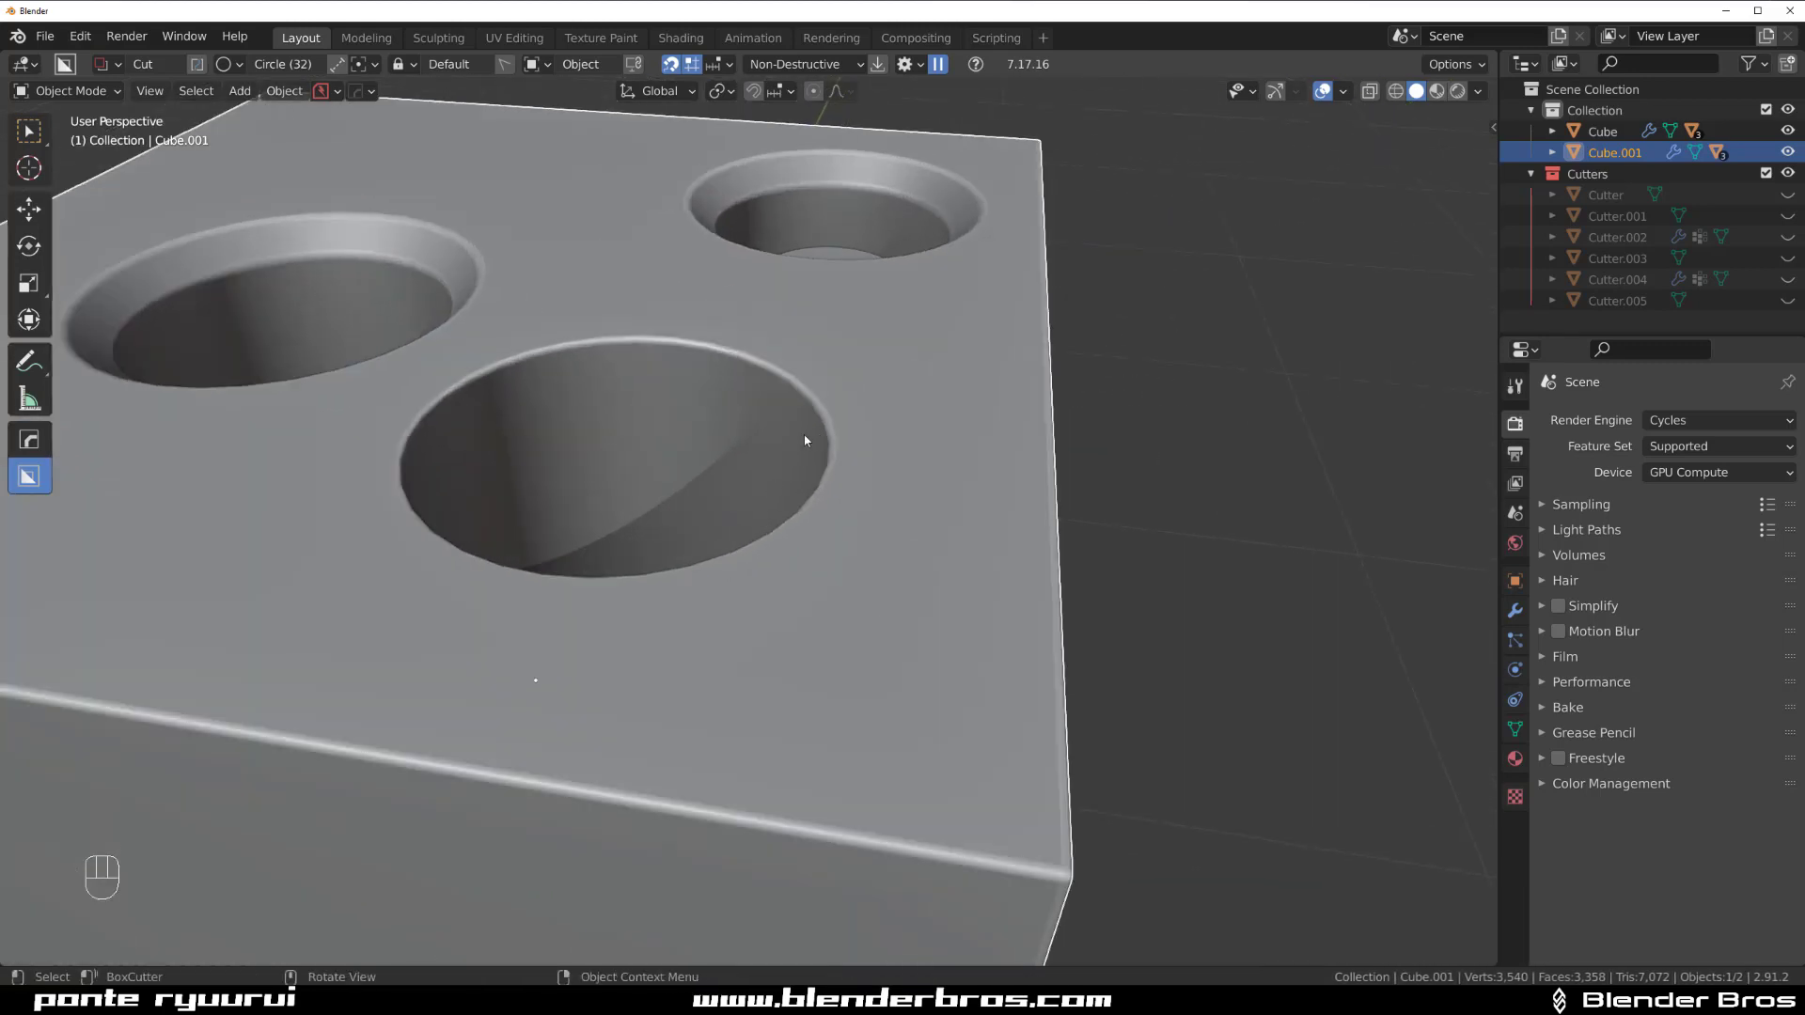
pyautogui.press('Tab')
pyautogui.press('q')
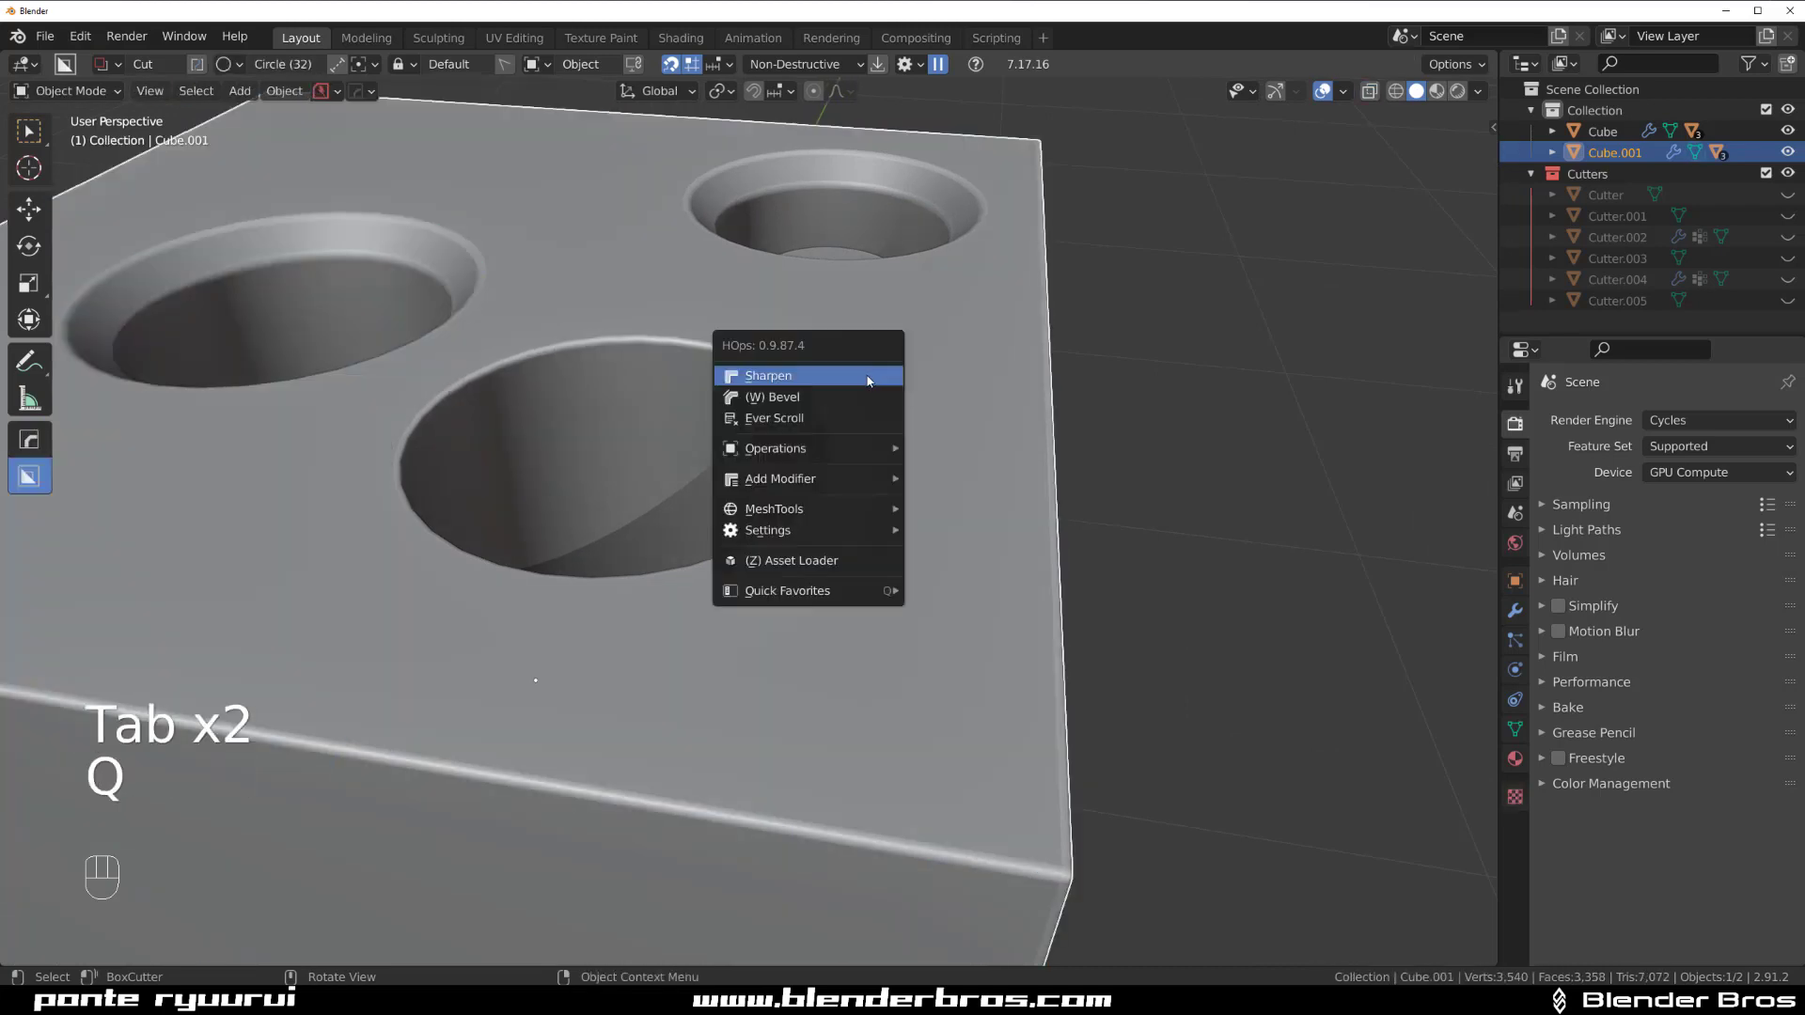
pyautogui.click(868, 419)
pyautogui.moveTo(726, 430); pyautogui.dragTo(742, 351, button='middle')
pyautogui.moveTo(741, 473)
pyautogui.mouseDown(button='middle')
pyautogui.moveTo(718, 460)
pyautogui.moveTo(750, 355)
pyautogui.moveTo(735, 387)
pyautogui.moveTo(641, 421)
pyautogui.moveTo(781, 446)
pyautogui.moveTo(707, 455)
pyautogui.moveTo(719, 482)
pyautogui.mouseUp(button='middle')
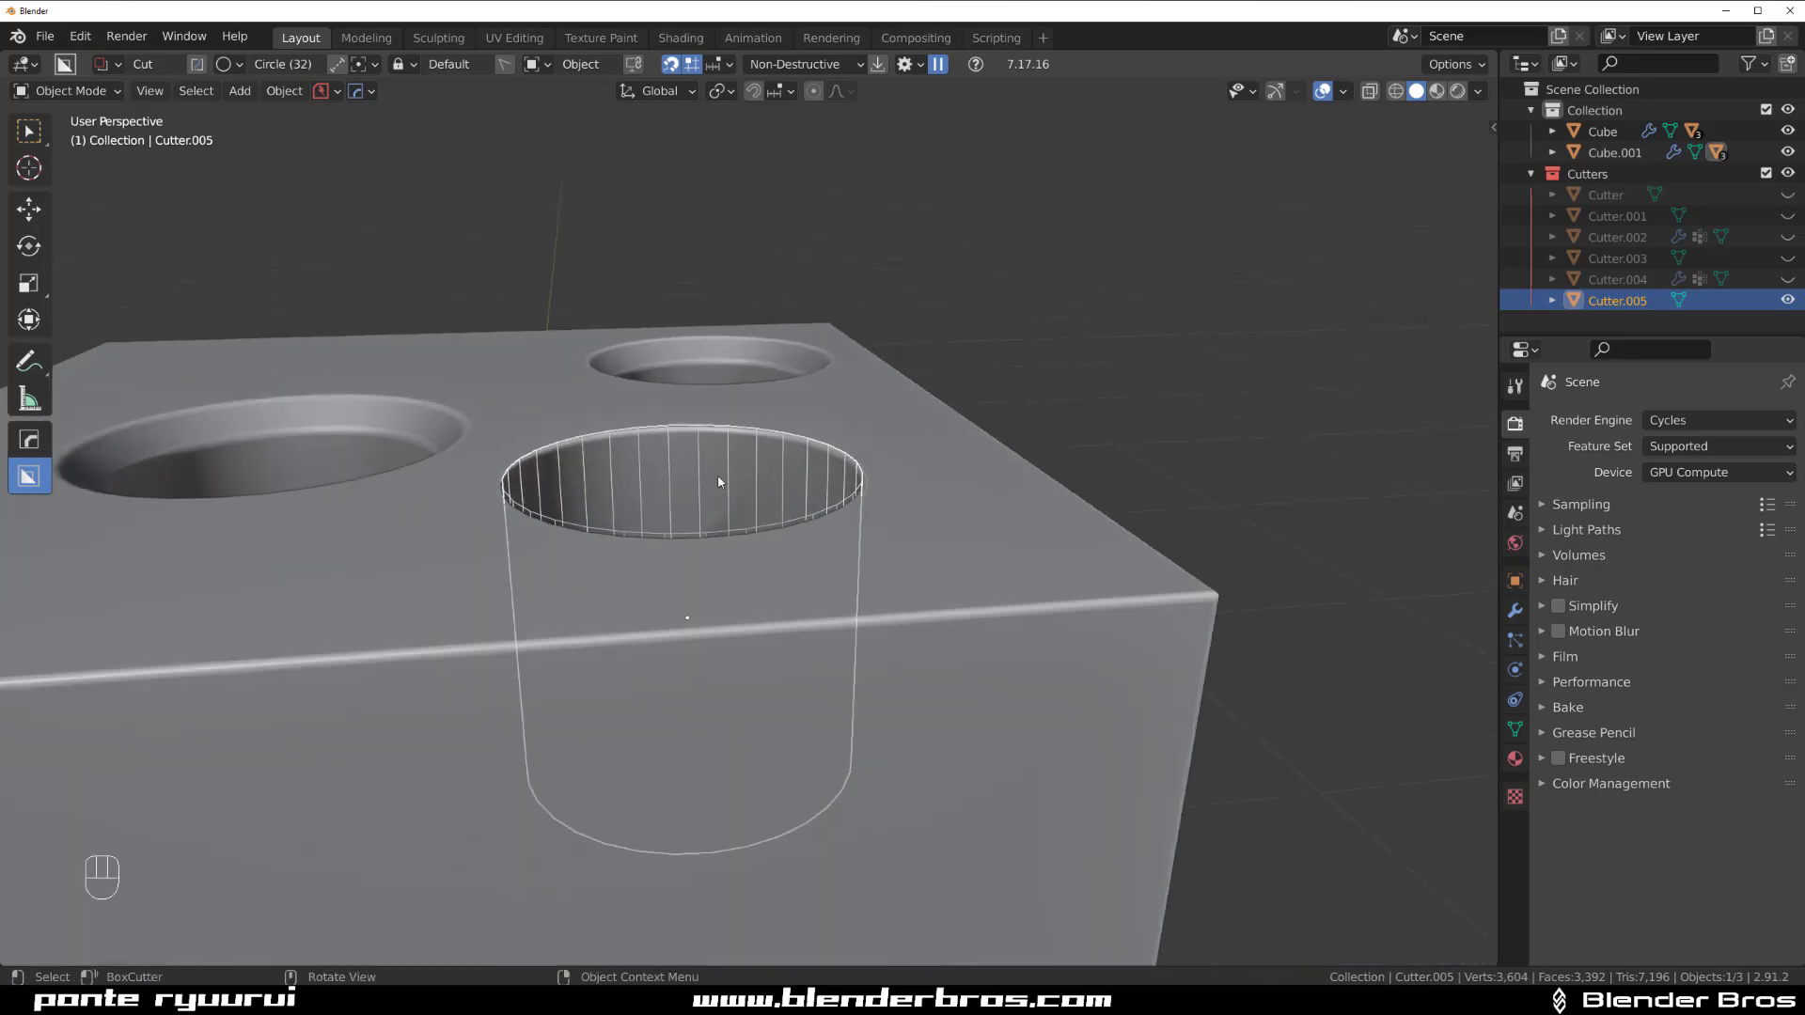
# - Select the top face of the third hole's cutter in Edit Mode and try to bevel it by about 0.17 m
pyautogui.scroll(3, 725, 484)
pyautogui.press('Tab')
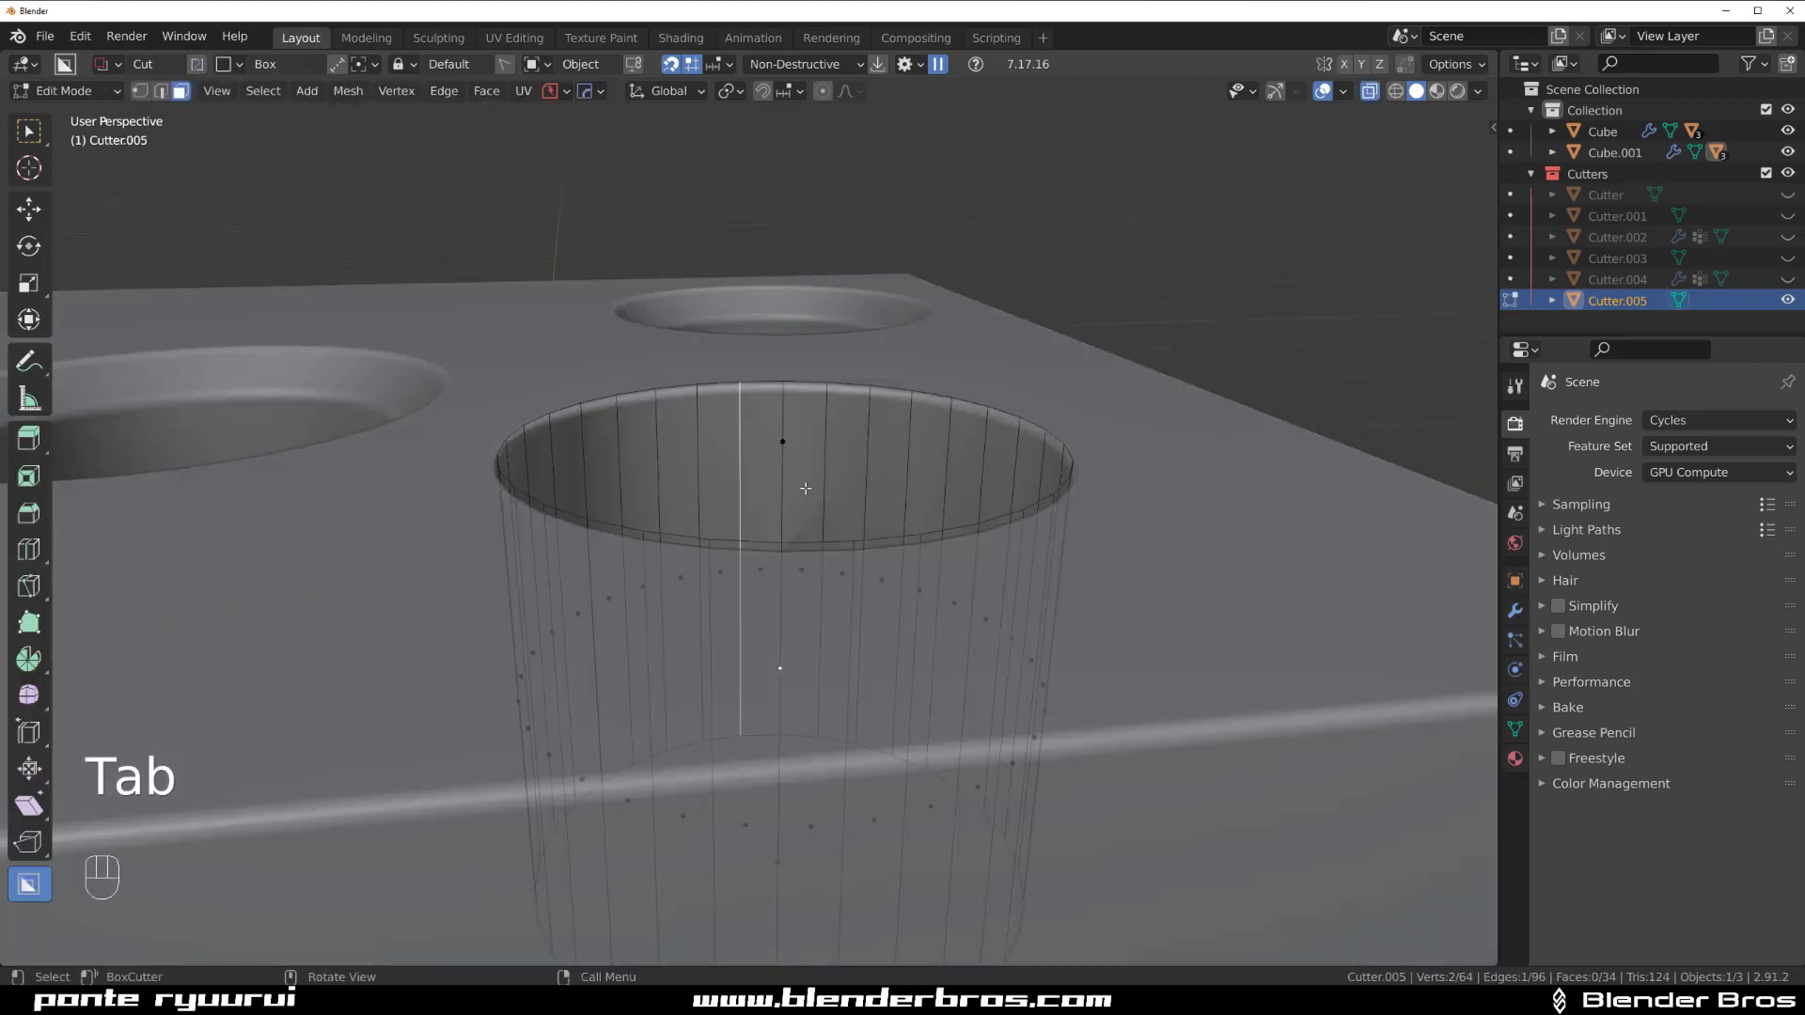
pyautogui.click(791, 437)
pyautogui.scroll(-4, 791, 437)
pyautogui.moveTo(791, 437); pyautogui.dragTo(979, 500, button='middle')
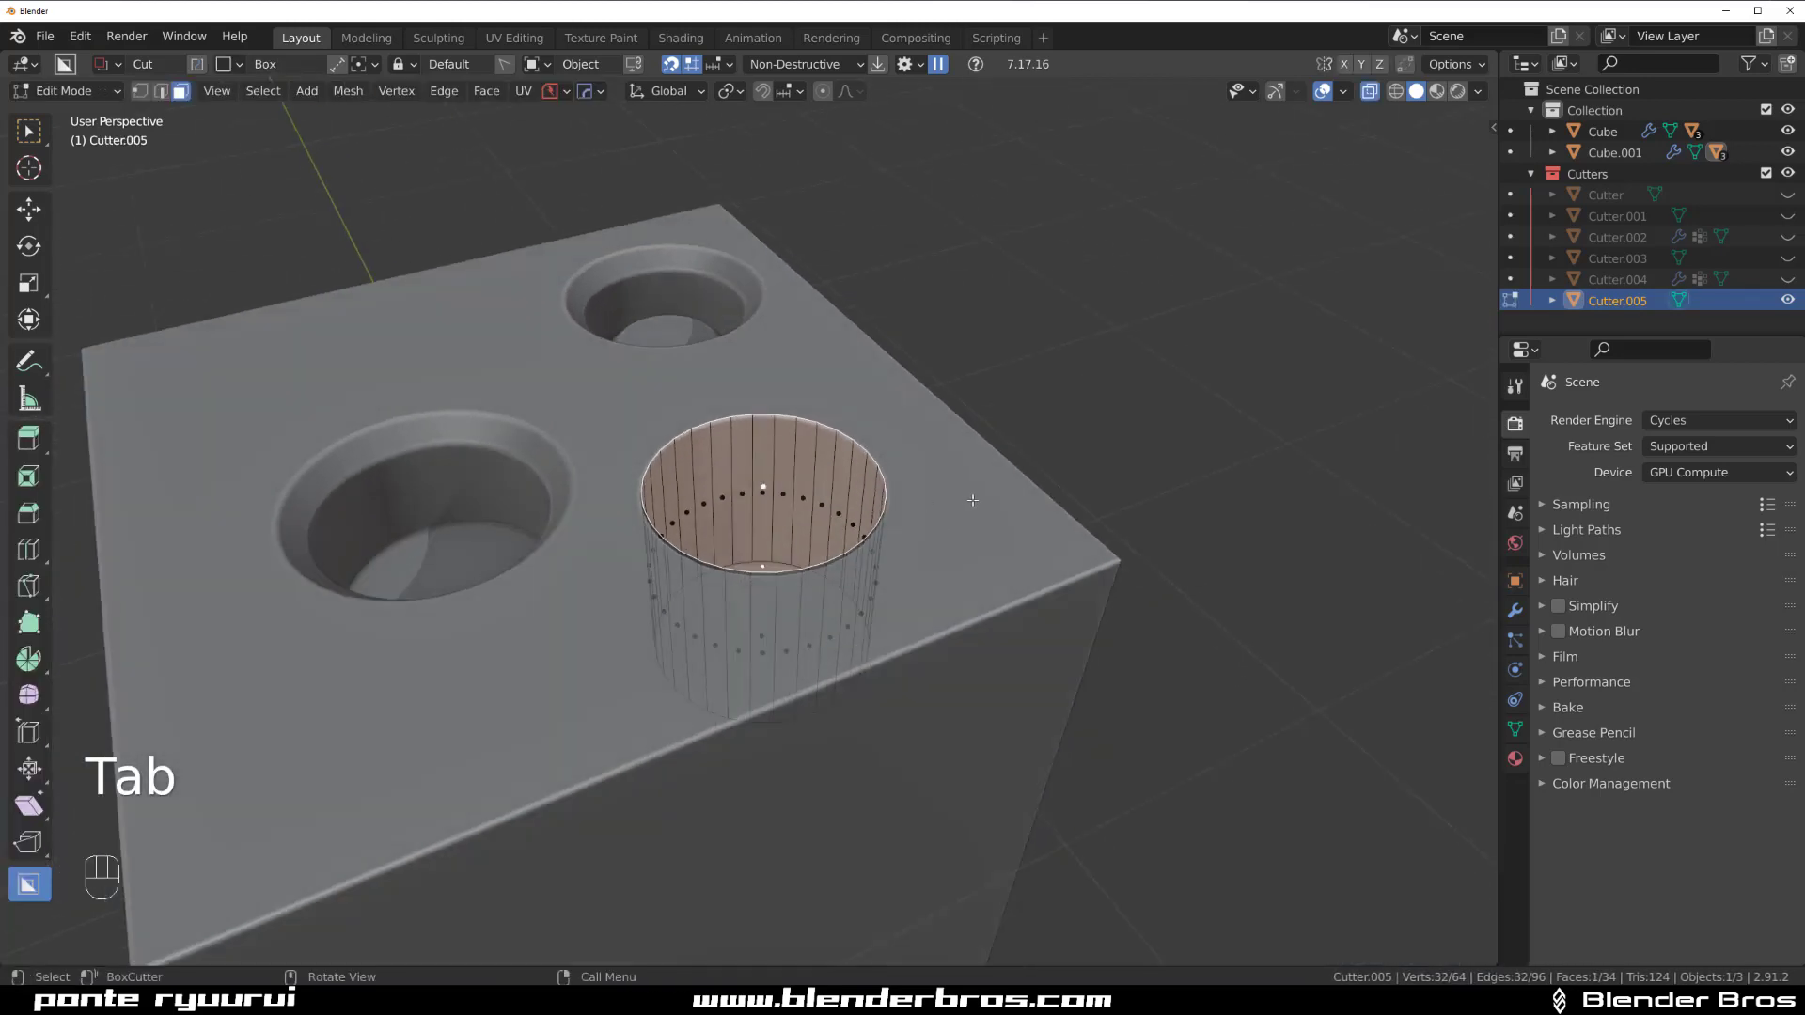
pyautogui.hotkey('ctrl', 'b')
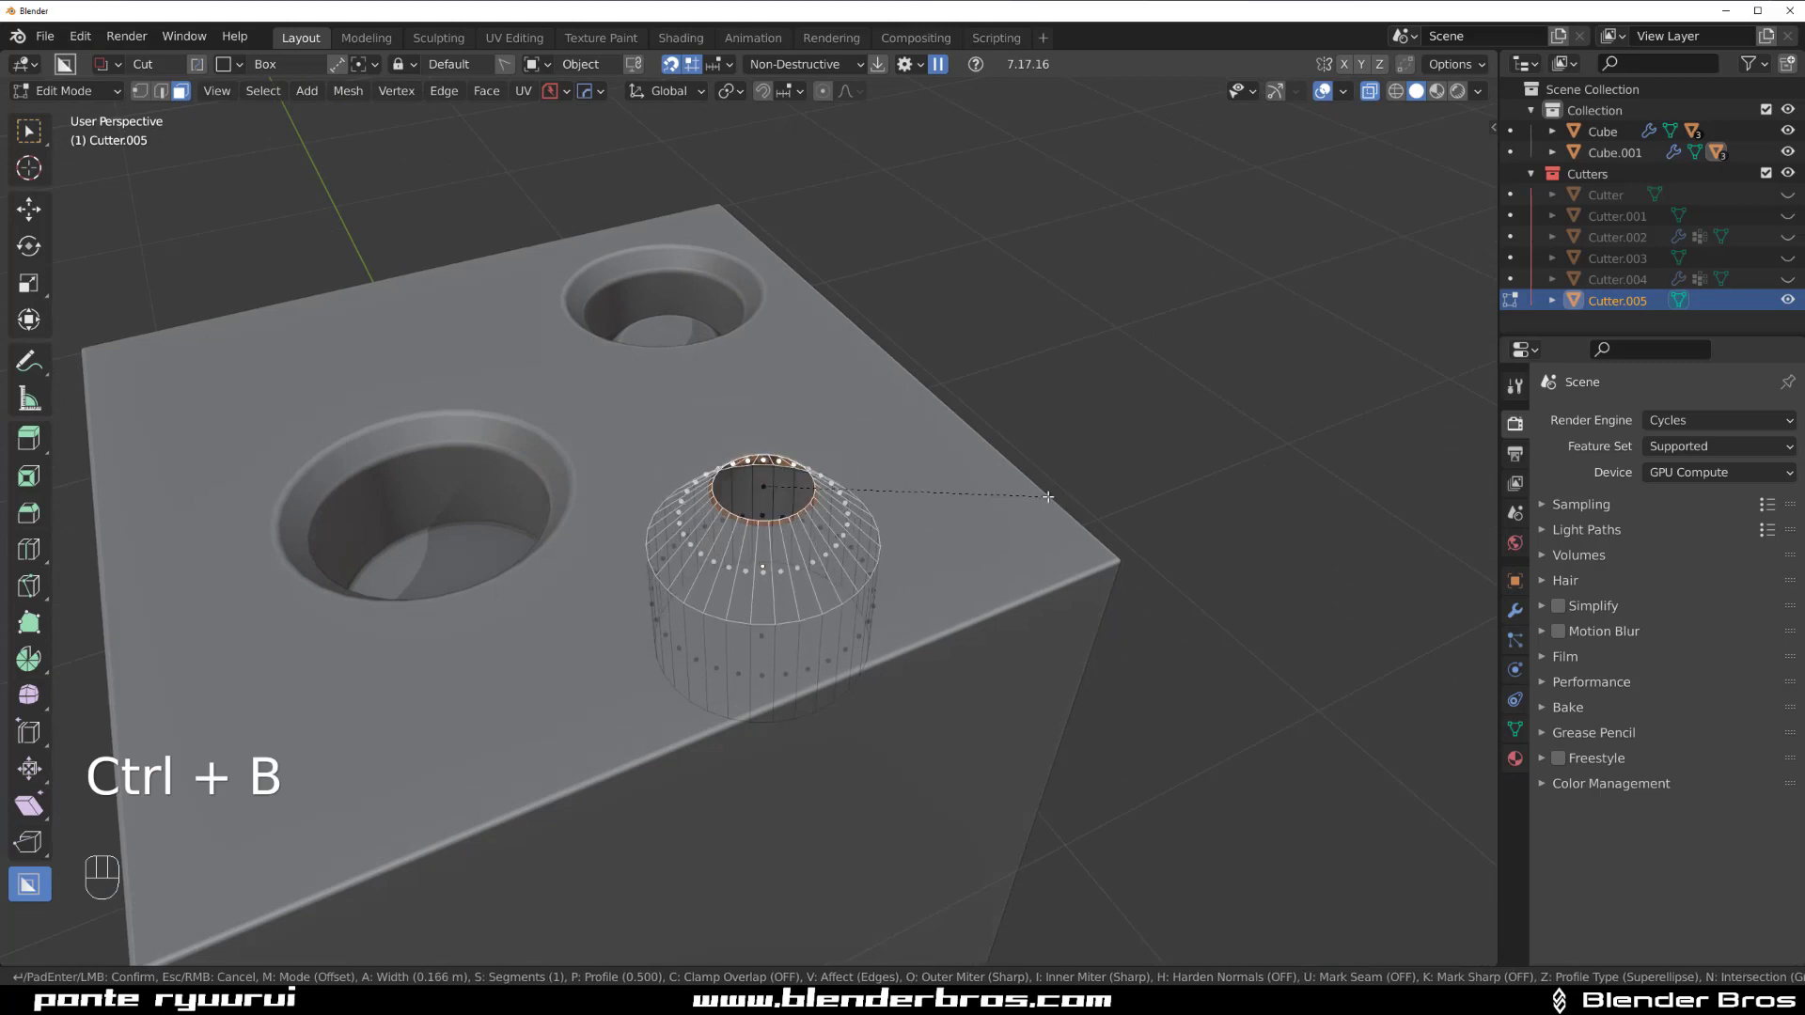
pyautogui.rightClick(1068, 506)
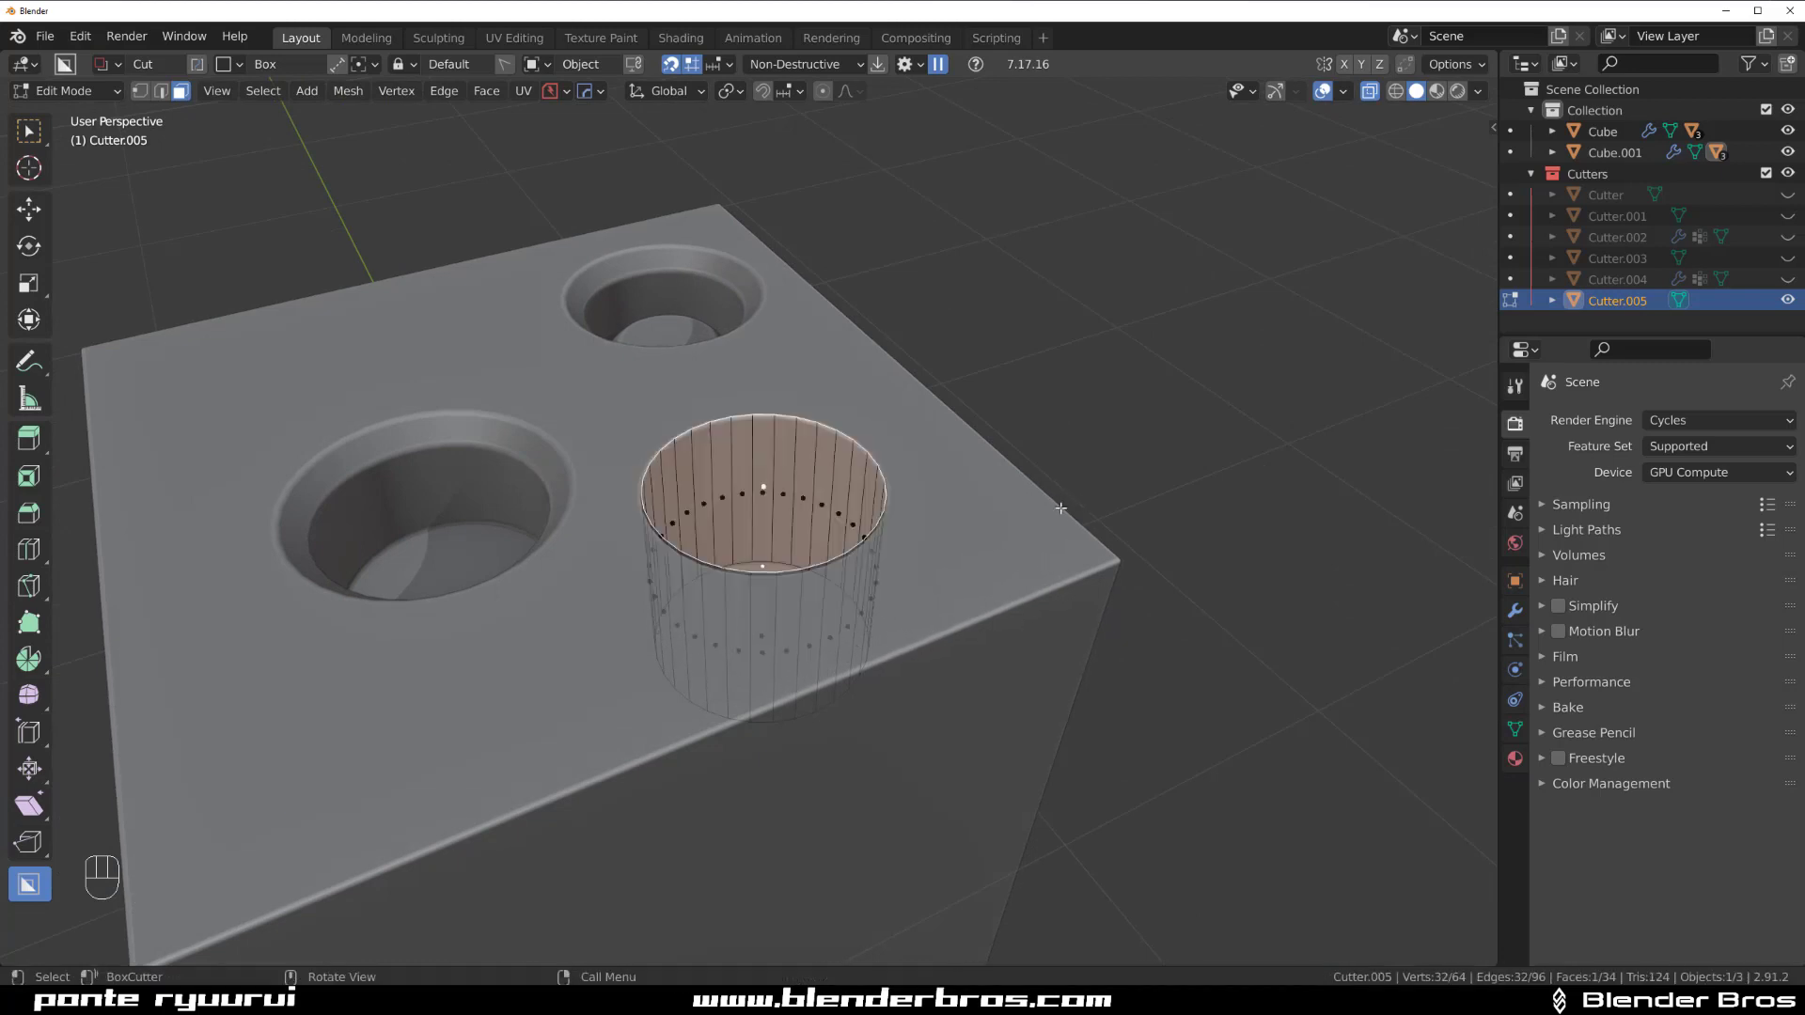
# - Flip the normals of the cutter's selected top face
pyautogui.scroll(2, 963, 519)
pyautogui.hotkey('alt', 'n')
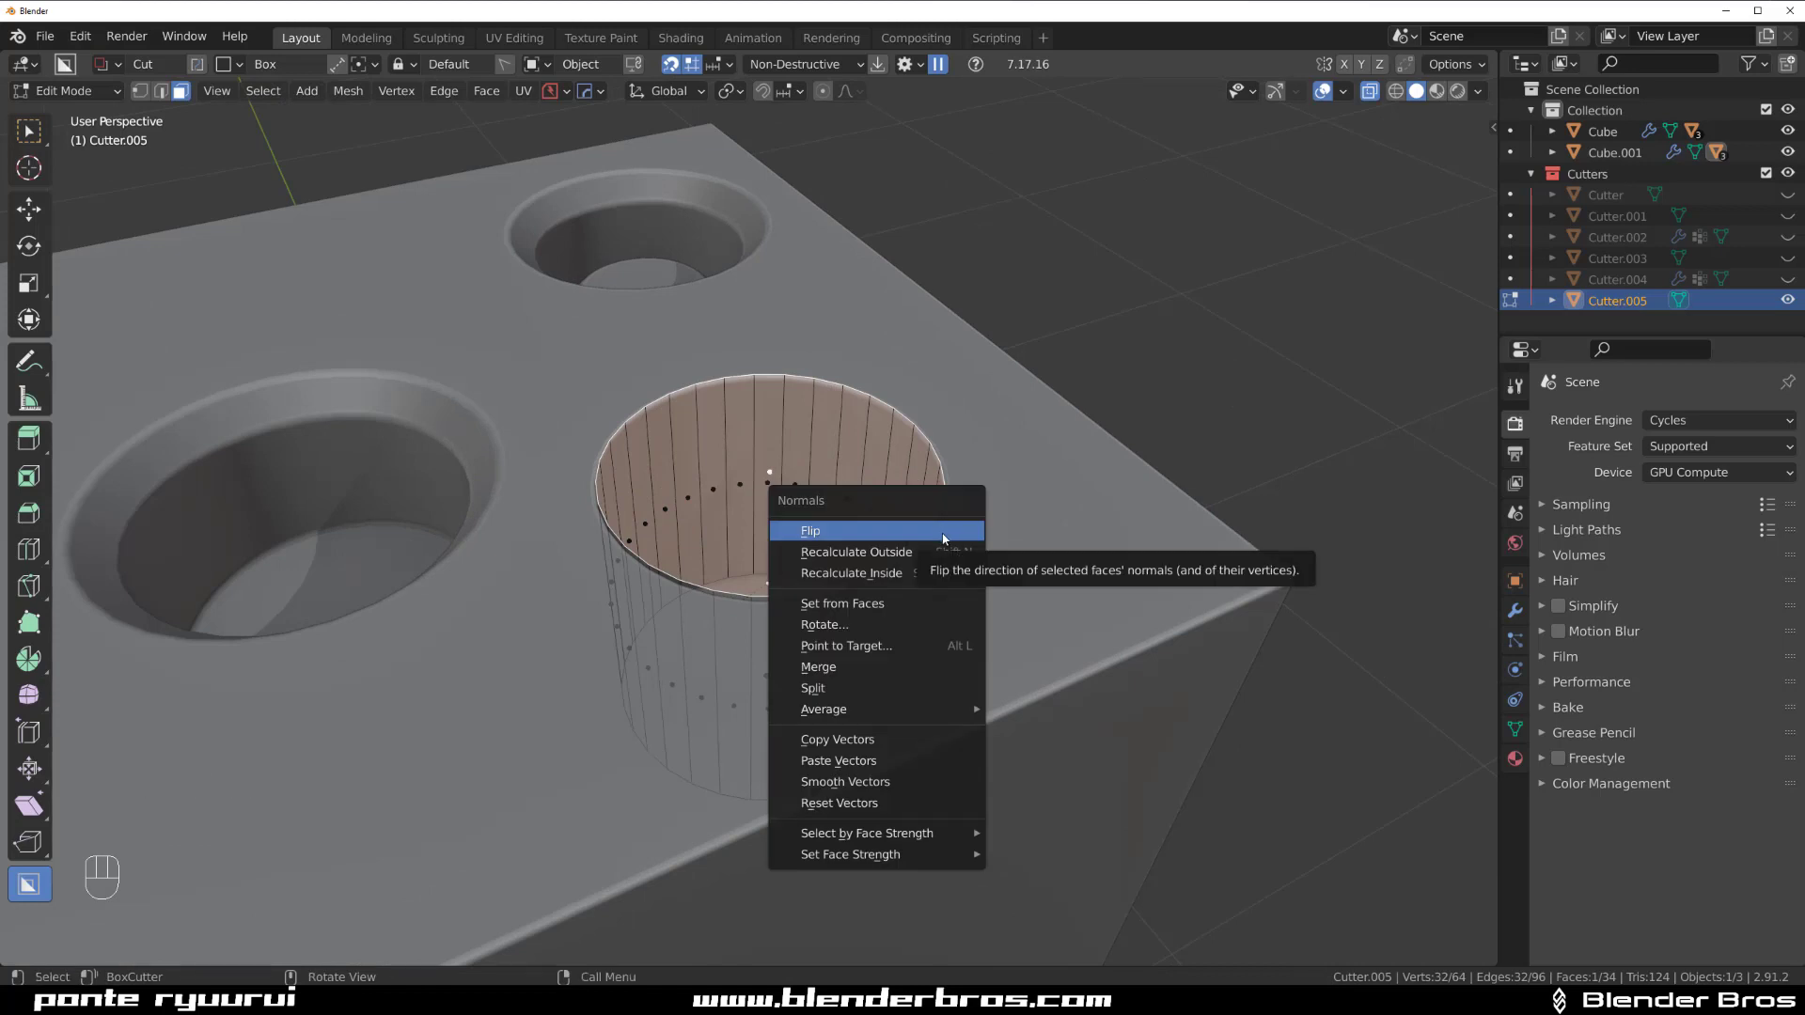
pyautogui.click(943, 532)
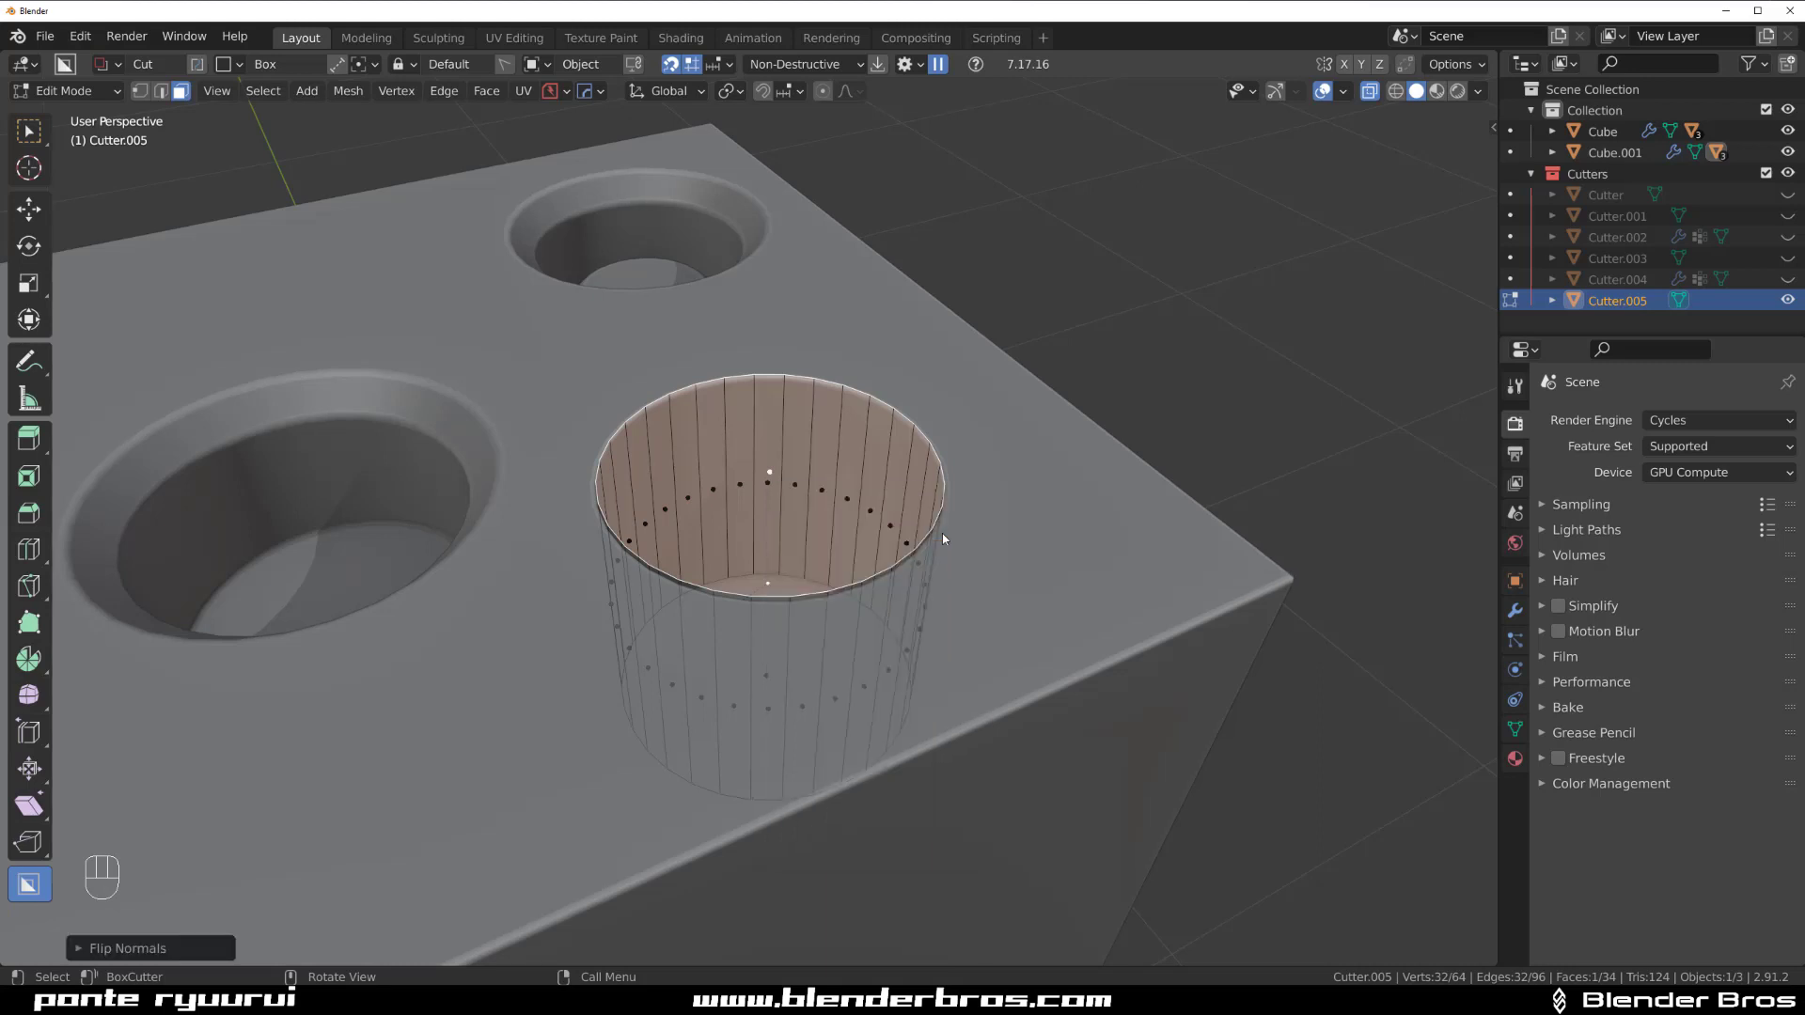
# - Bevel the cutter's top face outward by about 0.07 m and hide the Cutters collection in Object Mode
pyautogui.hotkey('ctrl', 'b')
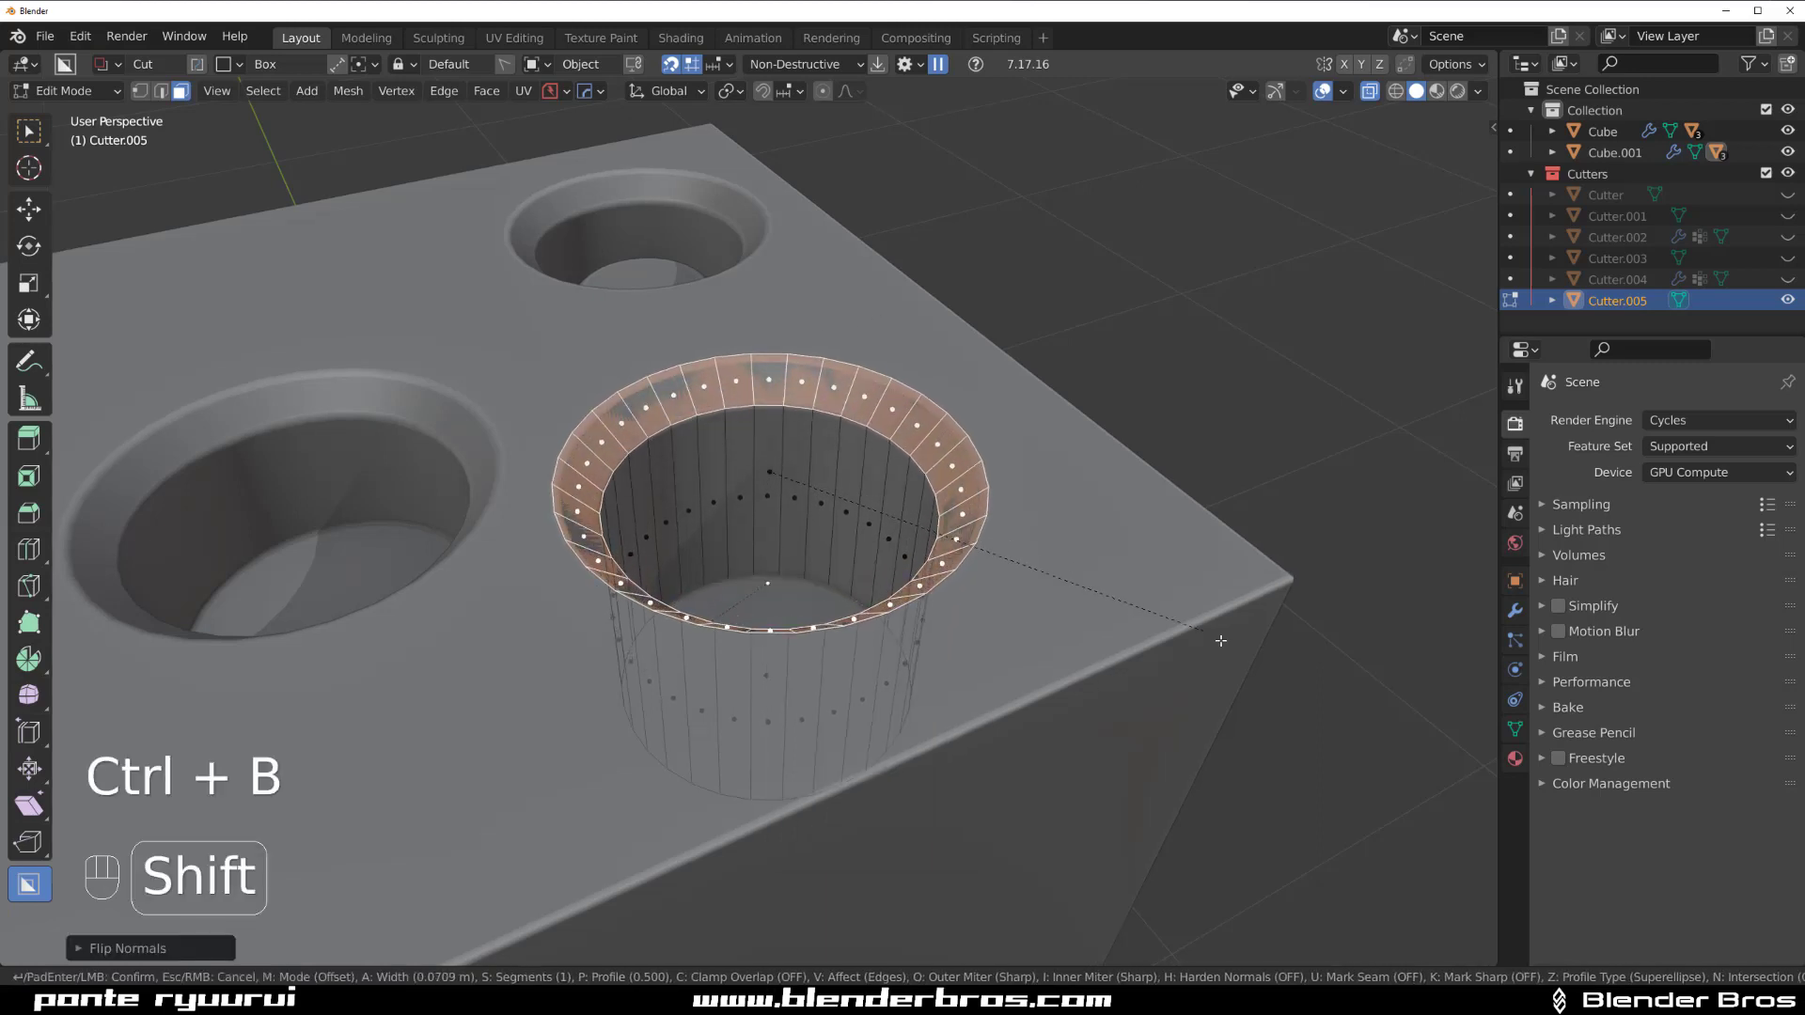
pyautogui.click(976, 160)
pyautogui.press('Tab')
pyautogui.hotkey('shift', '2')
# - Examine the chamfered holes on both cubes from several angles
pyautogui.moveTo(975, 431); pyautogui.dragTo(720, 575, button='middle')
pyautogui.keyDown('shift'); pyautogui.moveTo(874, 320); pyautogui.dragTo(755, 600, button='middle'); pyautogui.keyUp('shift')
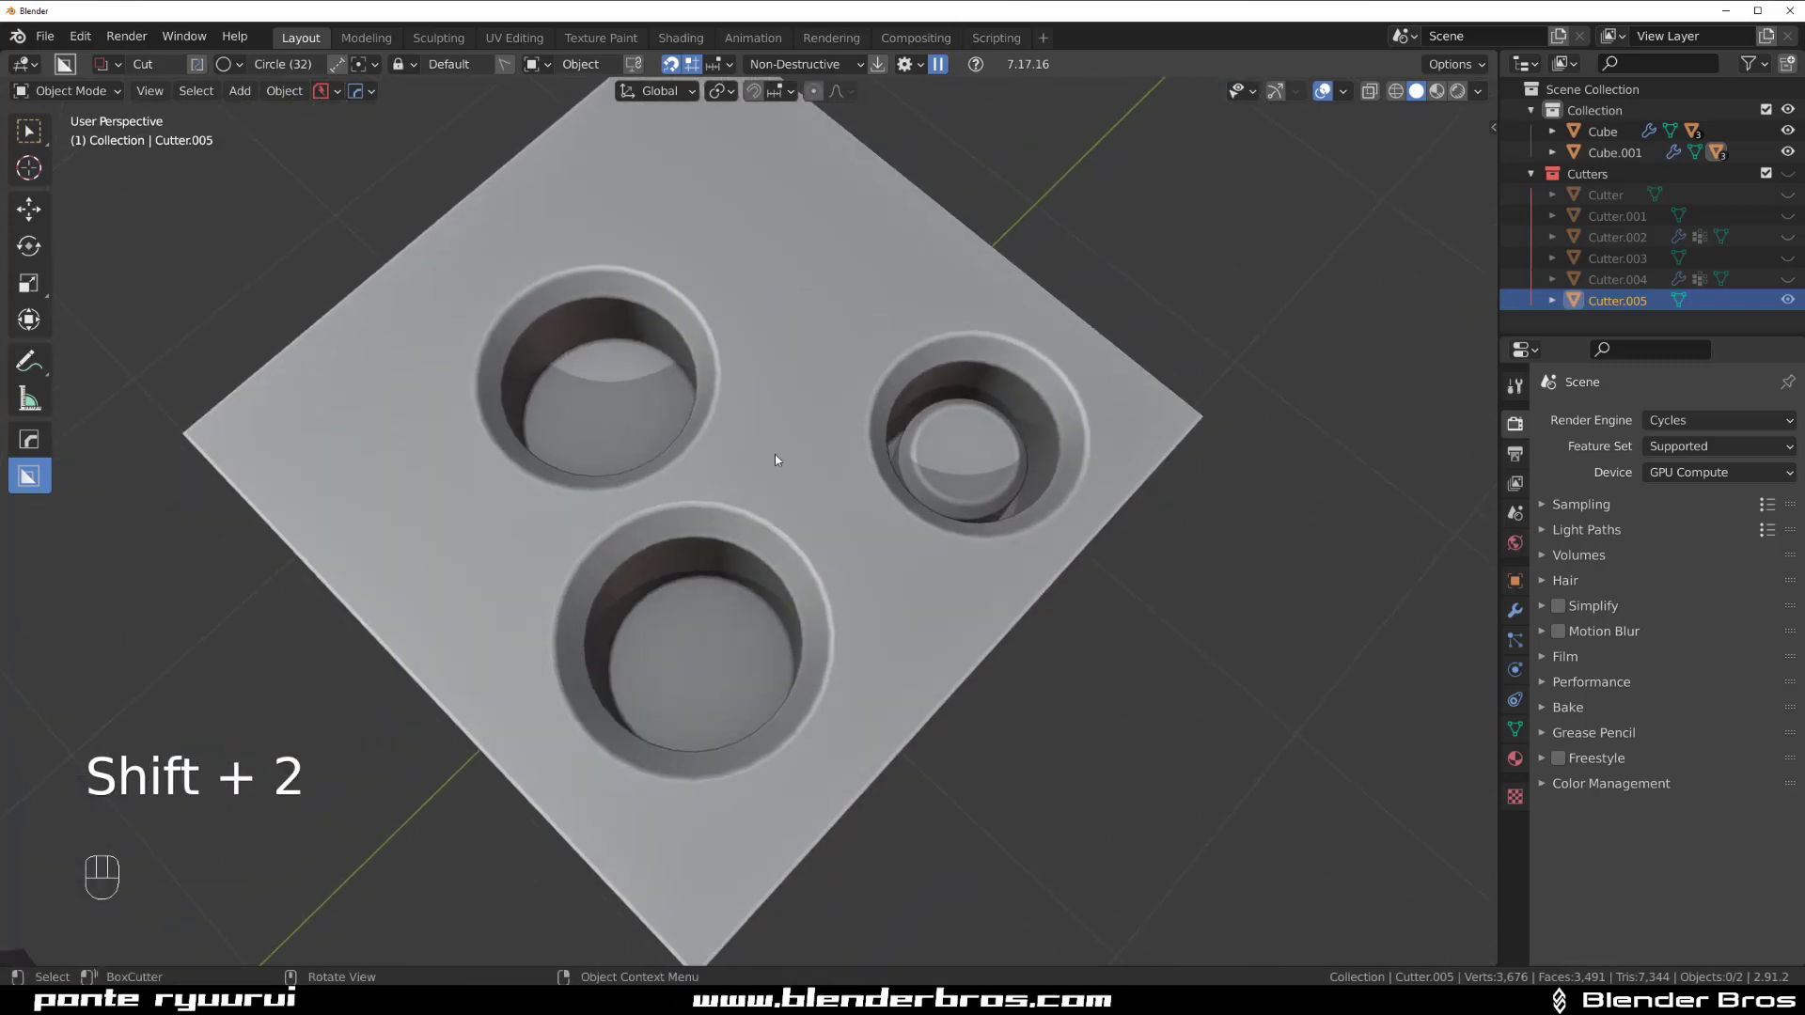
pyautogui.moveTo(777, 459); pyautogui.dragTo(809, 411, button='middle')
pyautogui.scroll(-9, 765, 458)
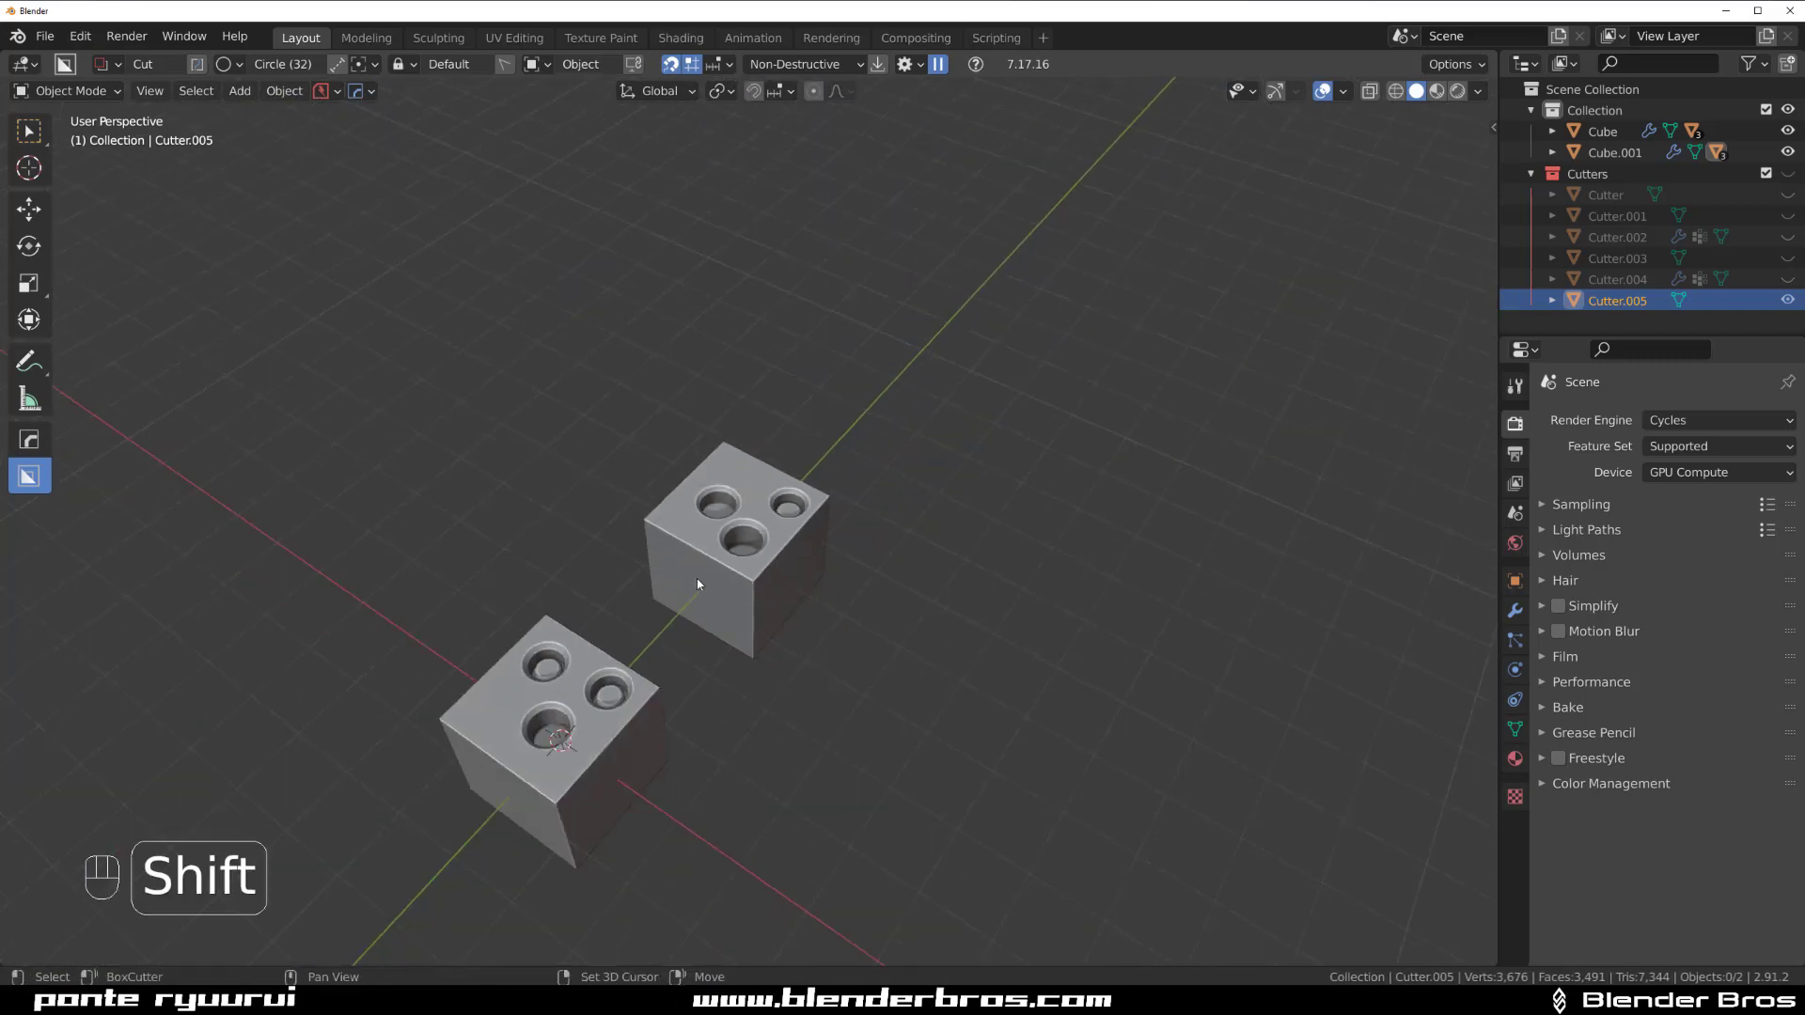
pyautogui.scroll(6, 756, 444)
pyautogui.keyDown('shift'); pyautogui.moveTo(697, 578); pyautogui.dragTo(882, 466, button='middle'); pyautogui.keyUp('shift')
pyautogui.scroll(-8, 685, 482)
pyautogui.scroll(6, 882, 466)
pyautogui.keyDown('shift'); pyautogui.moveTo(462, 353); pyautogui.dragTo(874, 629, button='middle'); pyautogui.keyUp('shift')
pyautogui.scroll(-2, 874, 629)
pyautogui.moveTo(732, 460); pyautogui.dragTo(722, 553, button='middle')
pyautogui.keyDown('shift'); pyautogui.moveTo(648, 483); pyautogui.dragTo(798, 560, button='middle'); pyautogui.keyUp('shift')
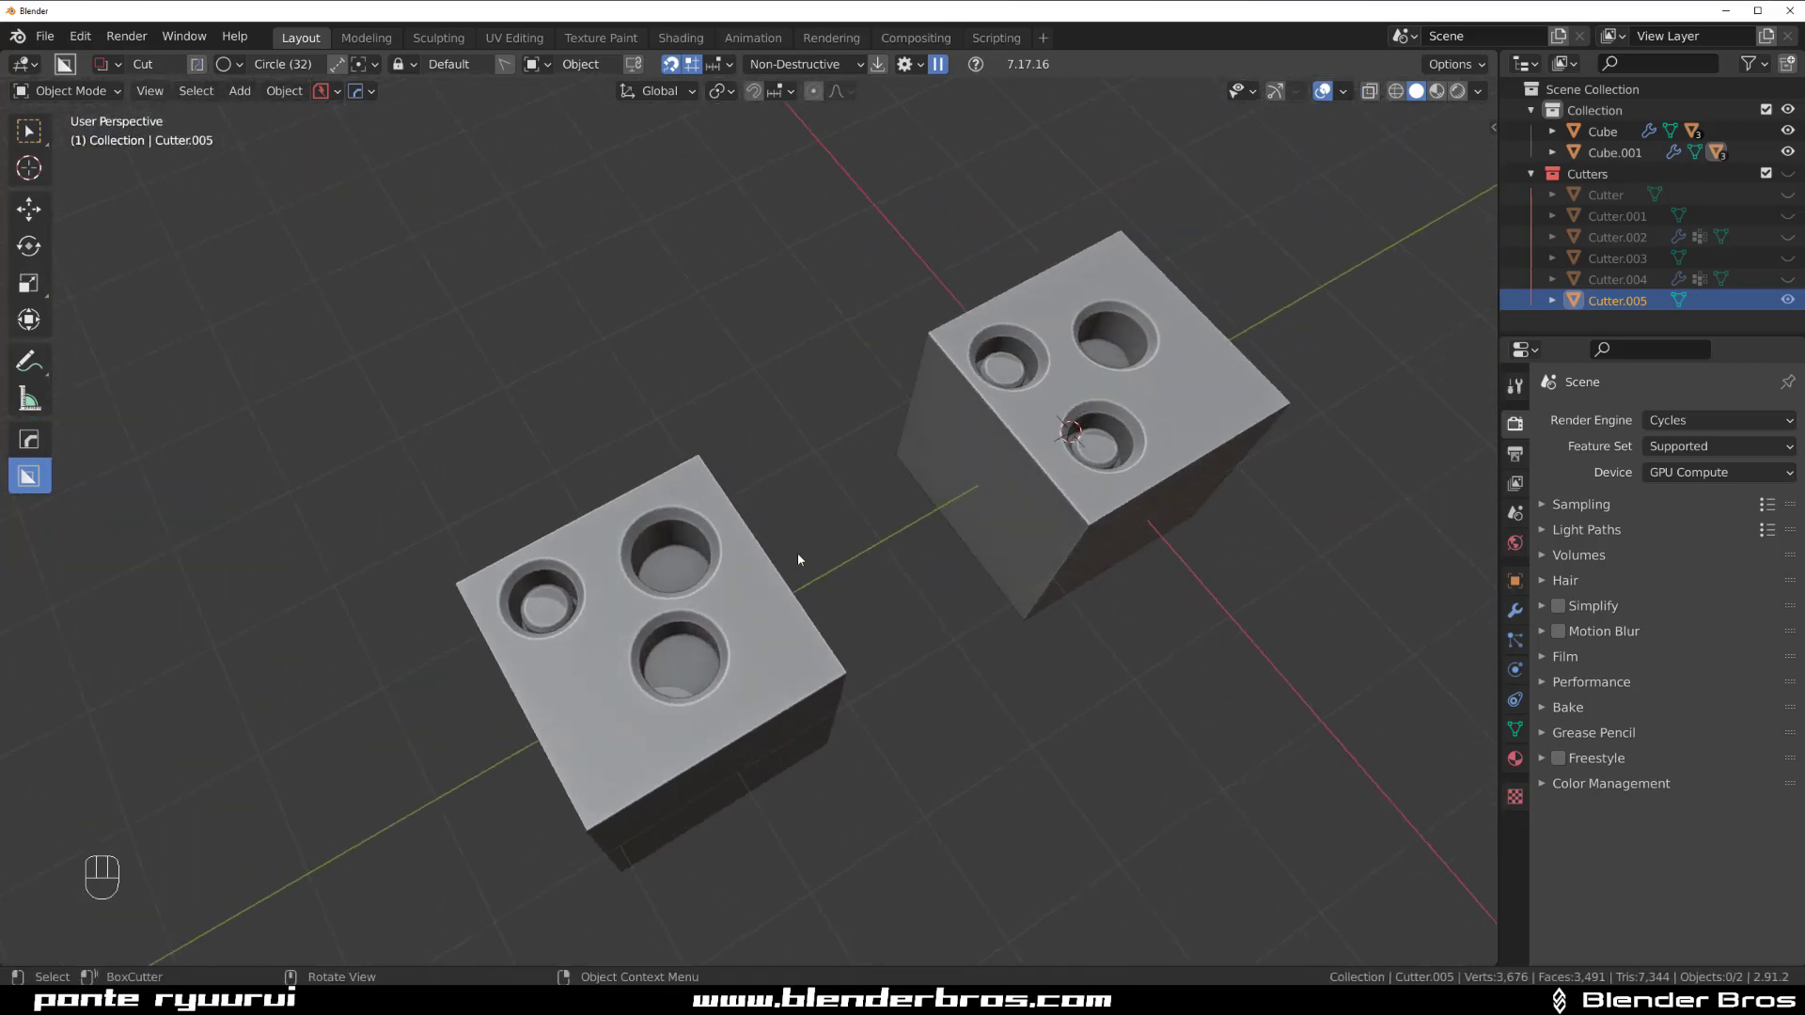